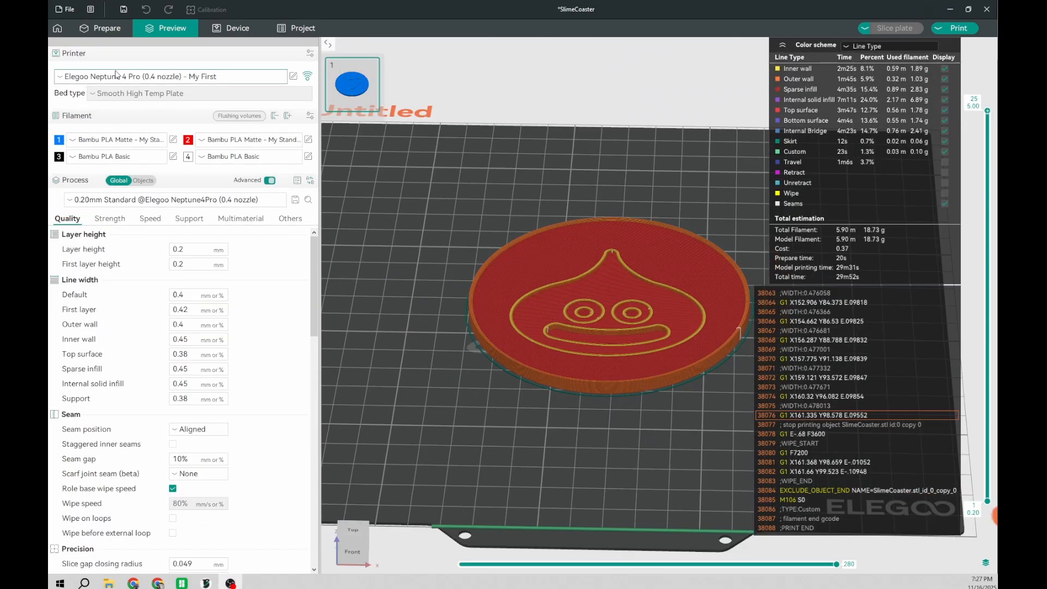
Step: Return to the model preparation view and look over the coaster on the whole build plate
left_click(101, 27)
scroll(529, 464, "up", 5)
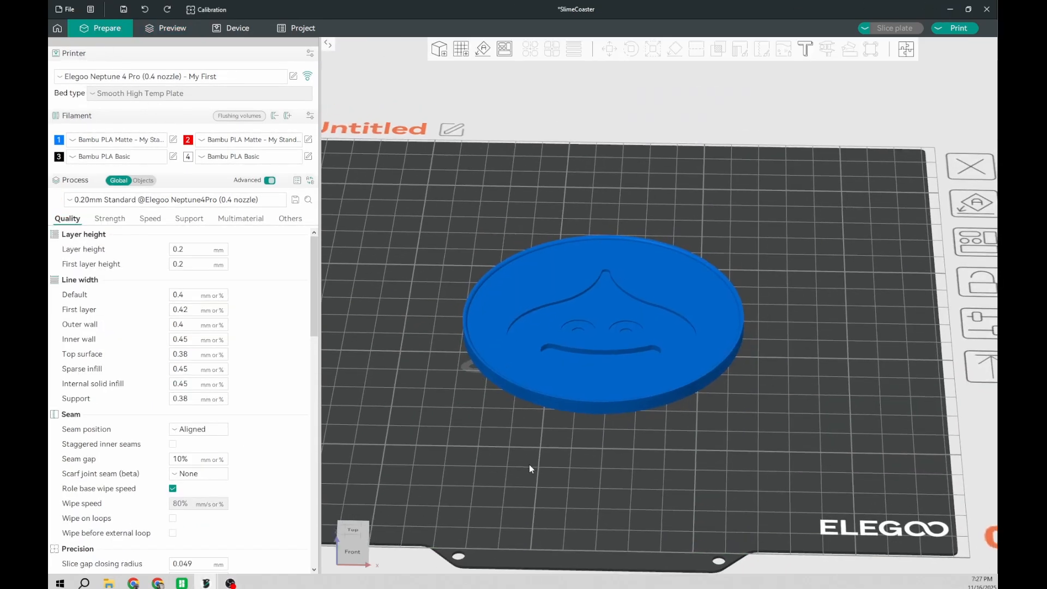
scroll(626, 444, "down", 5)
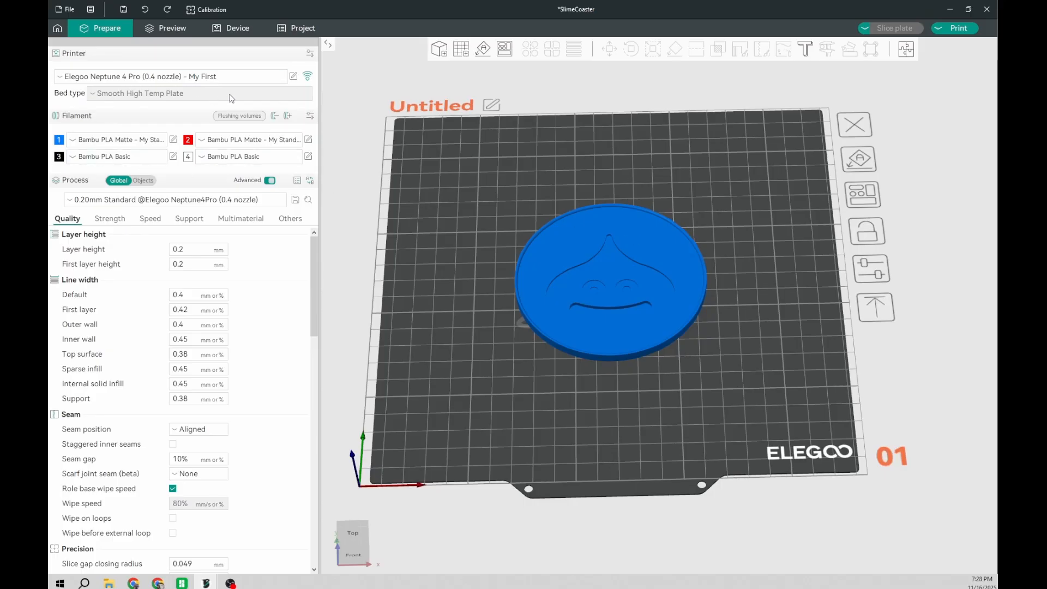
right_click_drag(409, 232, 414, 232)
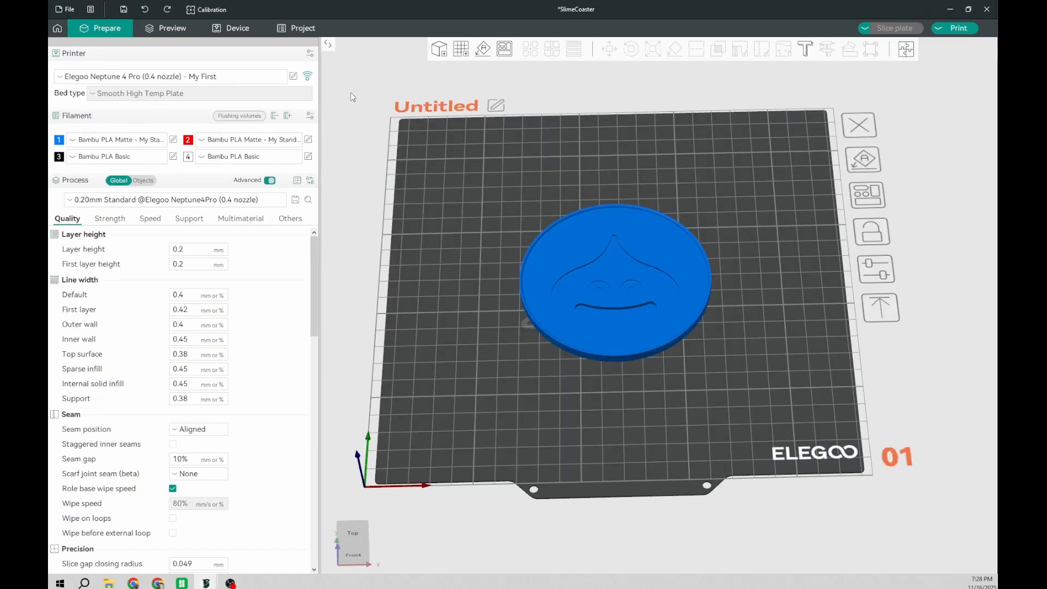
middle_click_drag(361, 252, 392, 268)
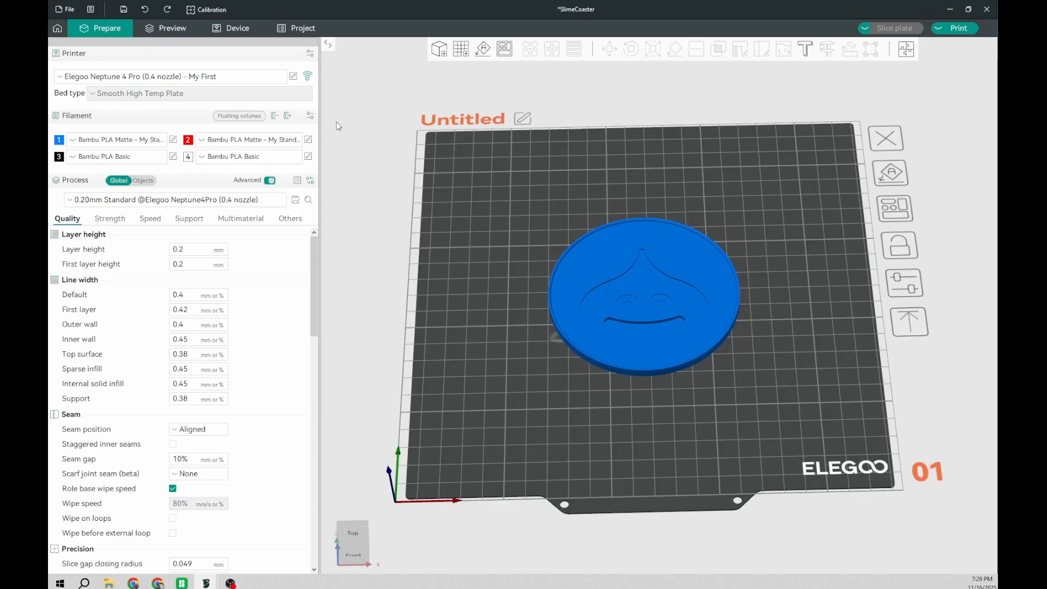
Step: Remove the fourth filament, add a new one in its place, and set its colour to white
left_click(276, 120)
left_click(285, 118)
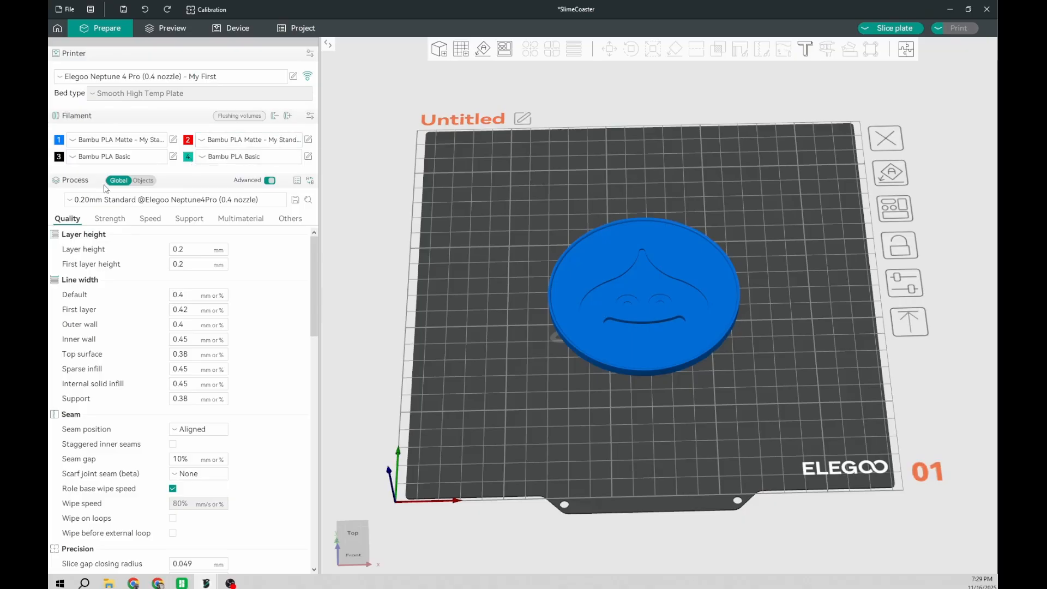
left_click(189, 156)
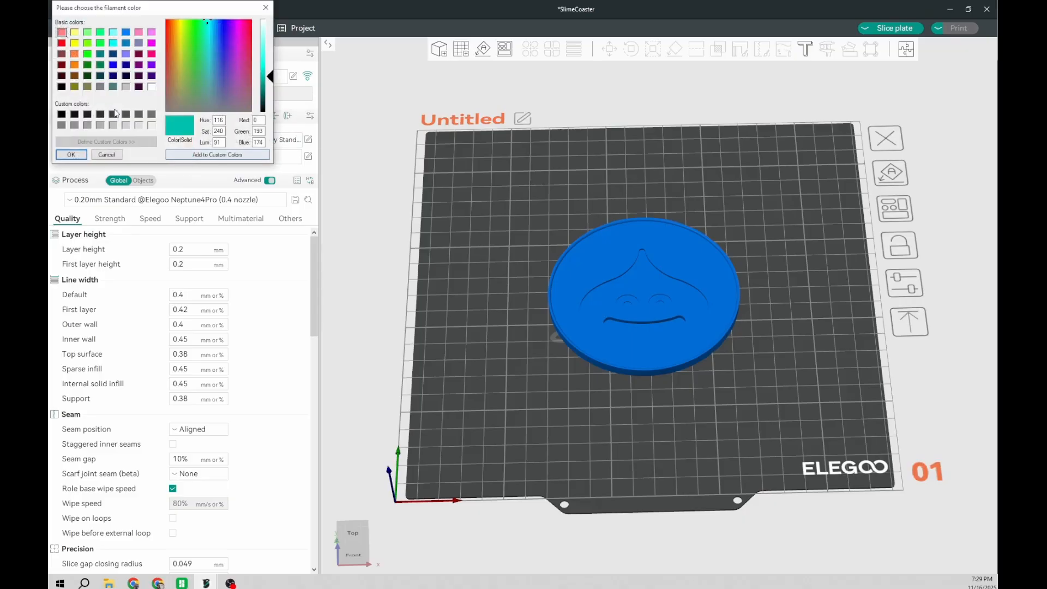
left_click(152, 86)
left_click(71, 154)
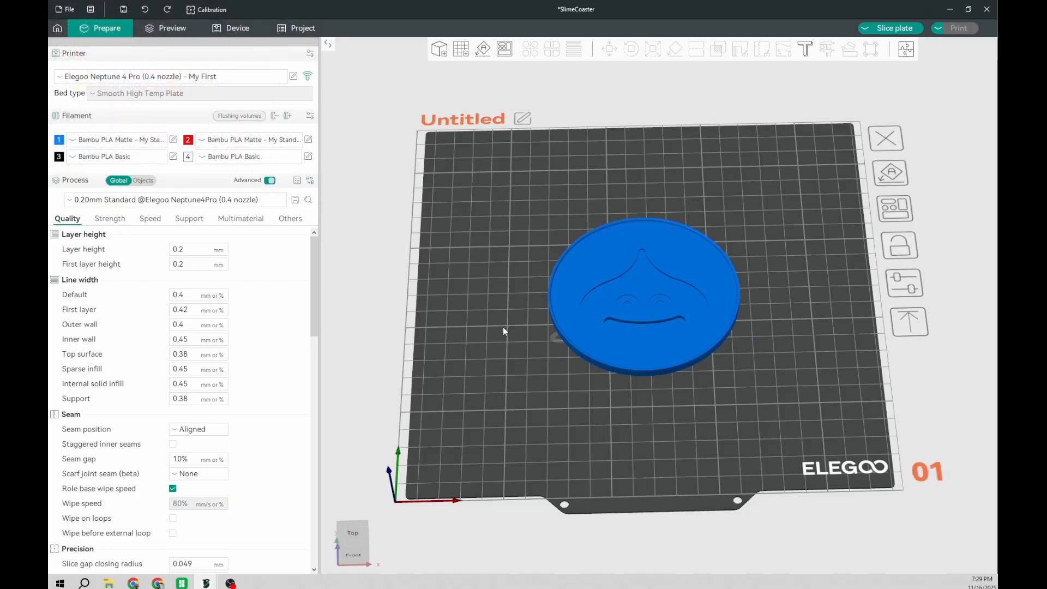
Step: Slice the coaster and open its layer preview with the full plate in view
left_click(165, 28)
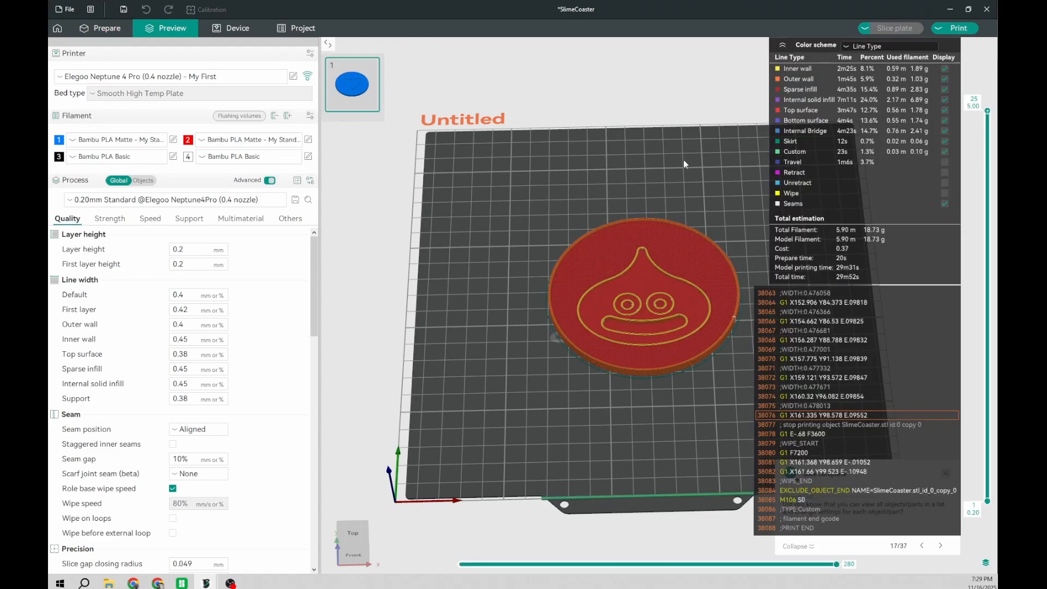
right_click_drag(633, 411, 557, 412)
left_click_drag(557, 413, 558, 411)
right_click_drag(523, 397, 546, 394)
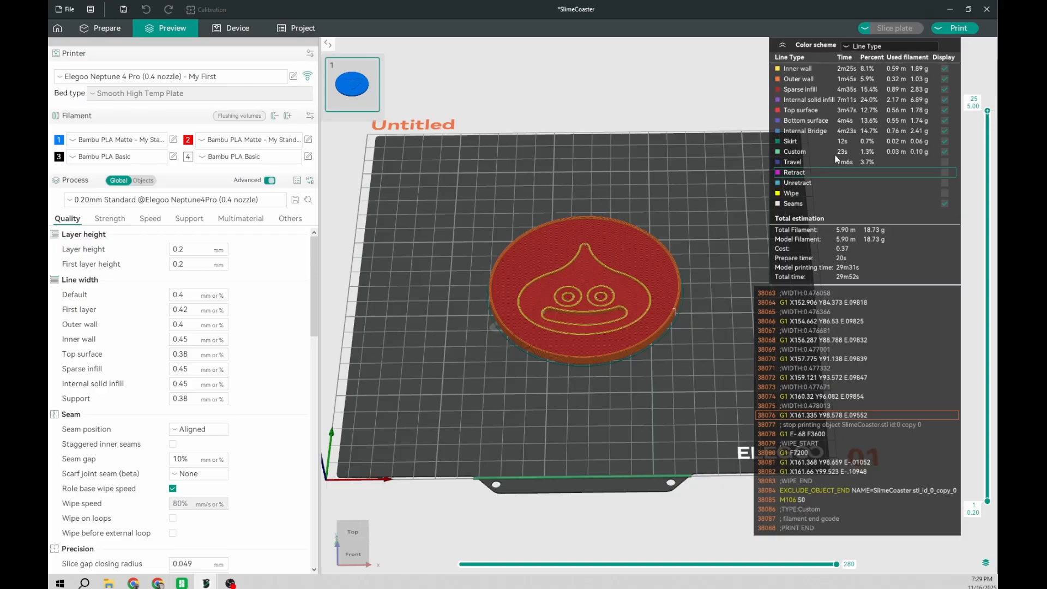
mouse_move(990, 117)
left_mouse_down()
mouse_move(979, 355)
mouse_move(988, 479)
mouse_move(993, 111)
left_mouse_up()
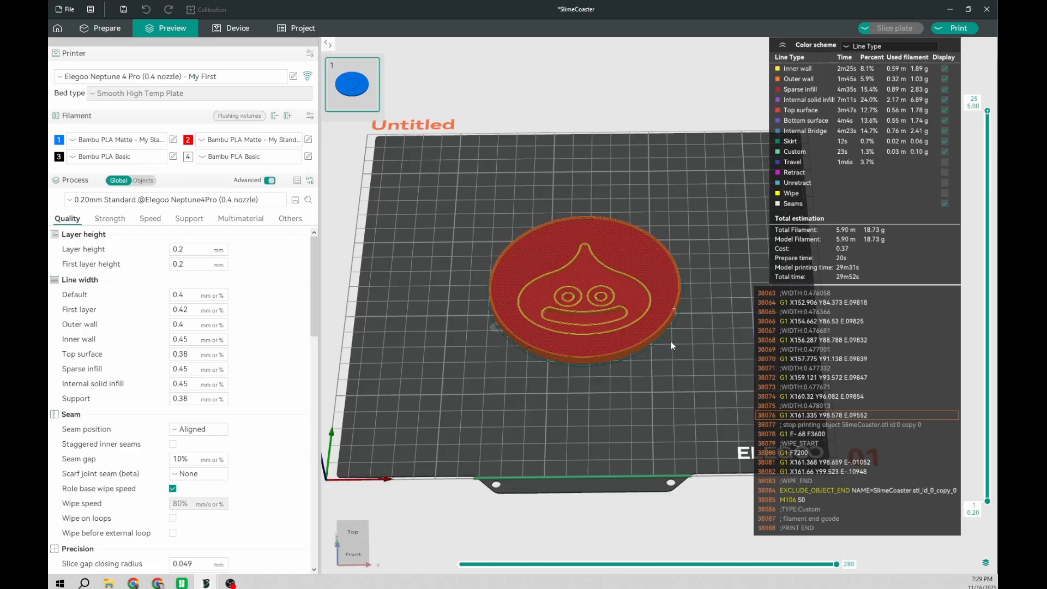
Step: Step the preview down from the top layer to layer 22 and rewind that layer's toolpath to its start
scroll(605, 419, "up", 2)
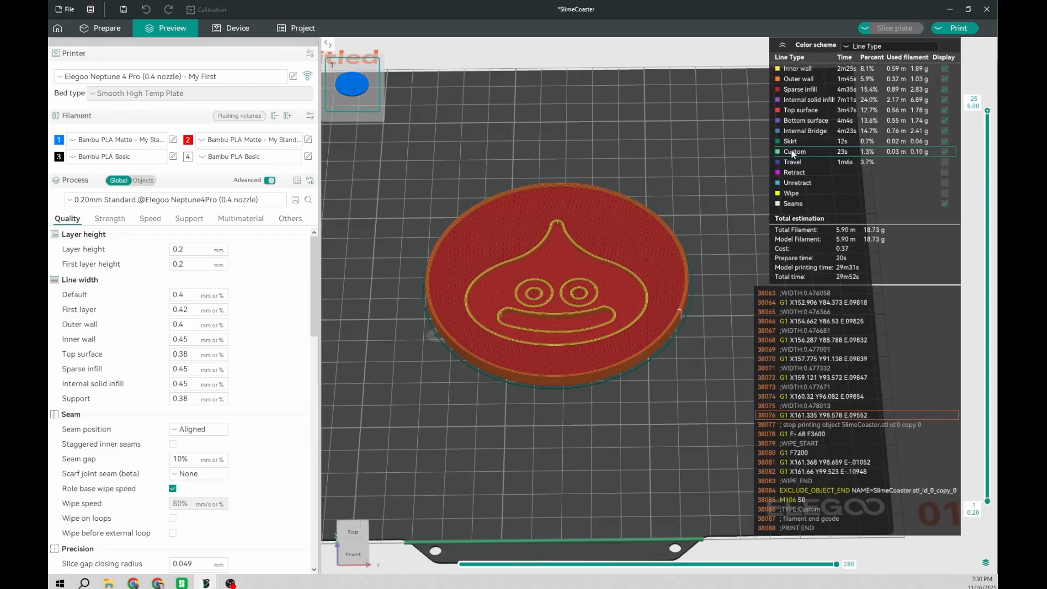
key("Down")
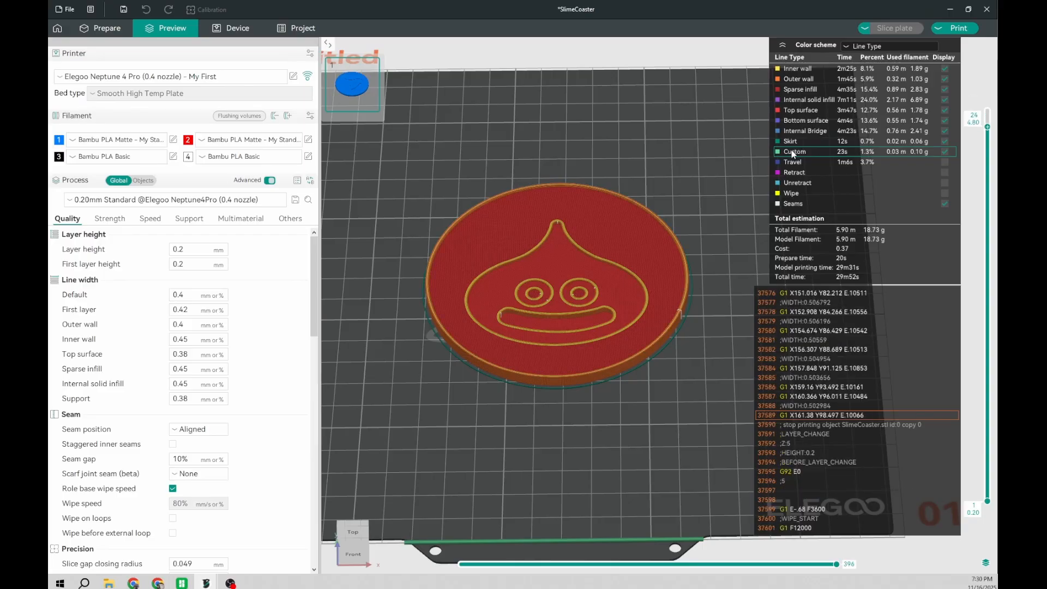
key("Down")
key("Down")
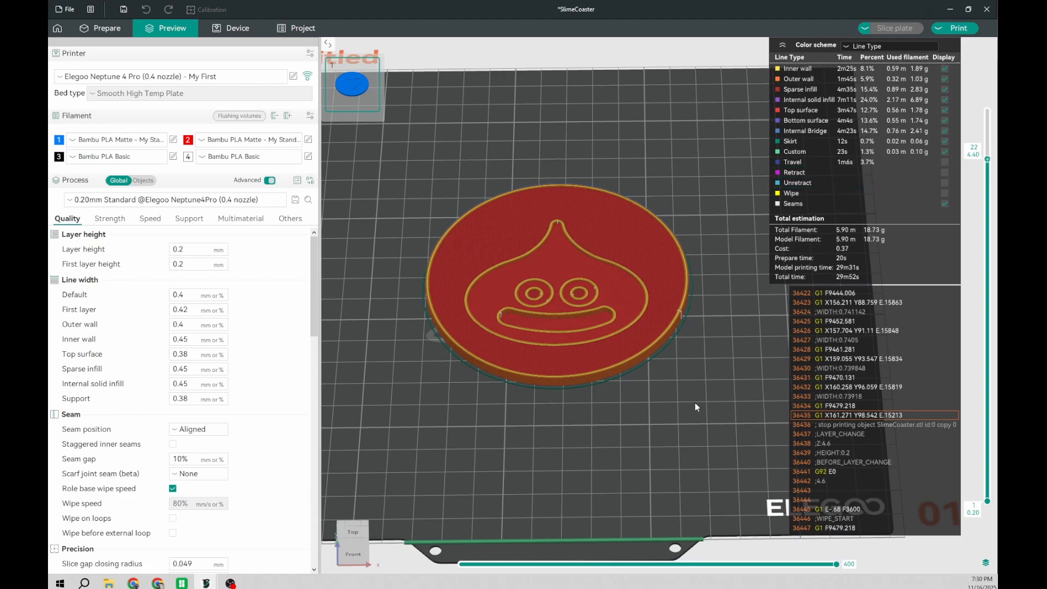
mouse_move(979, 162)
left_click_drag(840, 568, 462, 565)
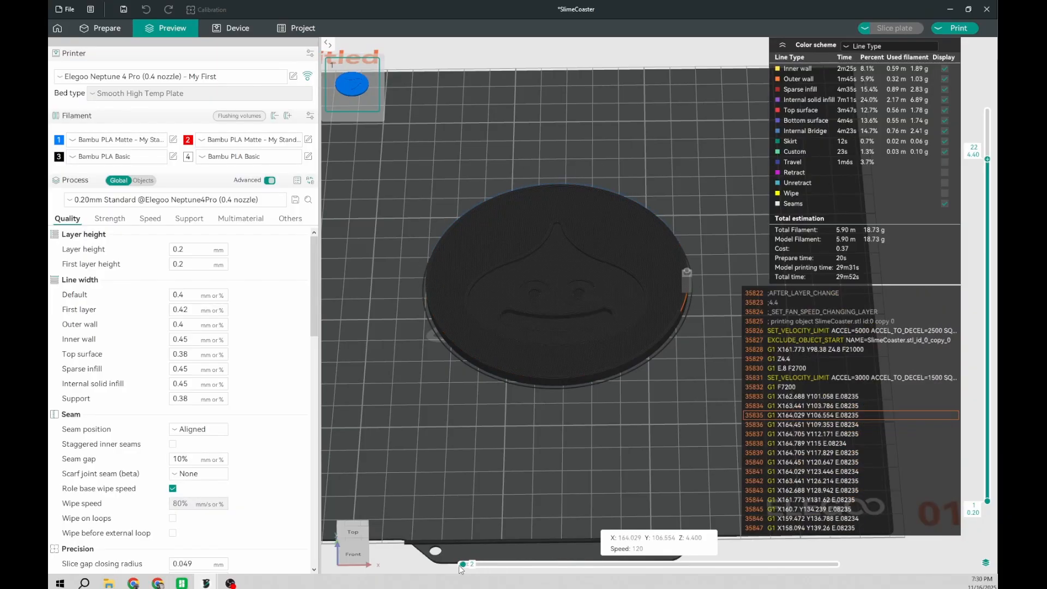
Step: Lower the preview to layer 12 and advance its toolpath through the outer rim walls
left_click_drag(988, 161, 987, 352)
scroll(971, 360, "up", 2)
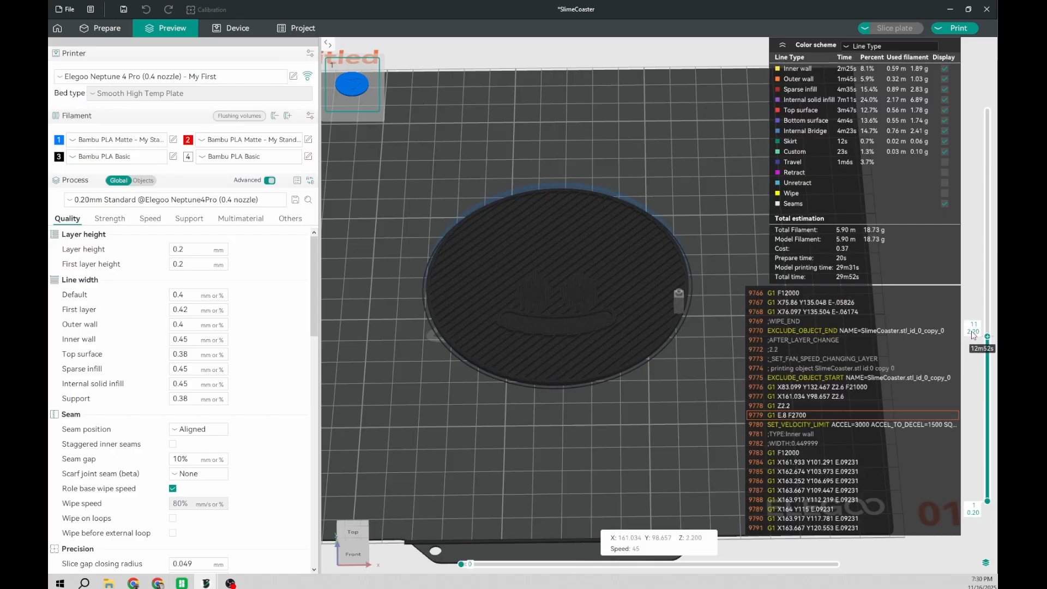
scroll(518, 374, "up", 3)
left_click_drag(498, 460, 513, 495)
left_click_drag(461, 564, 499, 564)
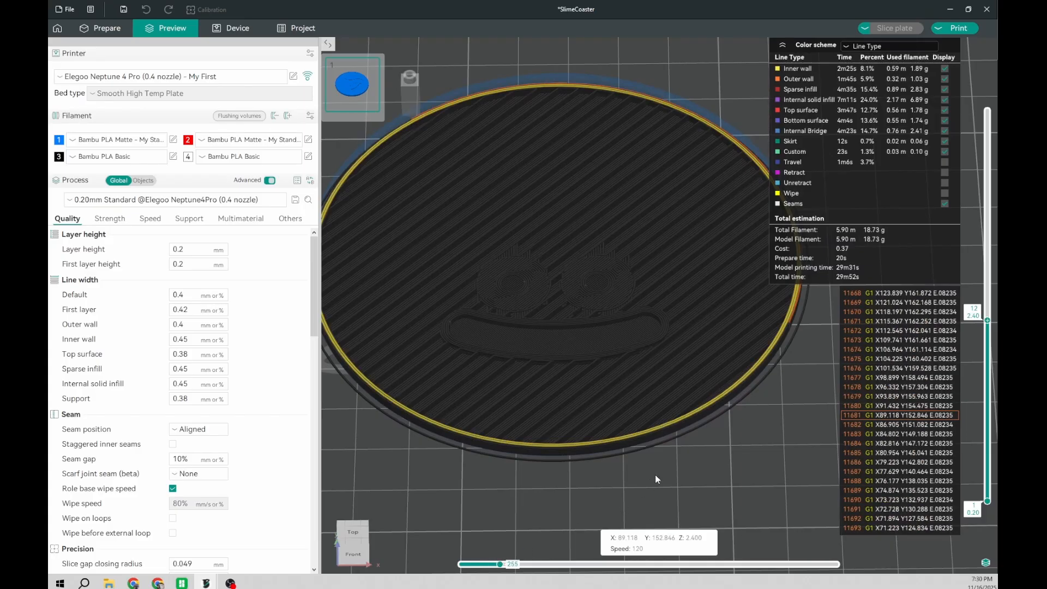
Step: Play the rest of layer 12's toolpath, from the face outlines and infill to the end of the layer
key("Right")
key("Right")
key("Right")
key("Right")
key("Right")
key("Right")
key("Right")
key("Right")
key("Right")
key("Right")
key("Right")
key("Right")
key("Right")
key("Right")
key("Right")
key("Right")
key("Right")
key("Right")
key("Right")
key("Right")
key("Right")
key("Right")
key("Right")
key("Right")
key("Right")
key("Right")
key("Right")
key("Right")
key("Right")
key("Right")
key("Right")
key("Right")
key("Right")
key("Right")
key("Right")
key("Right")
key("Right")
key("Right")
key("Right")
key("Right")
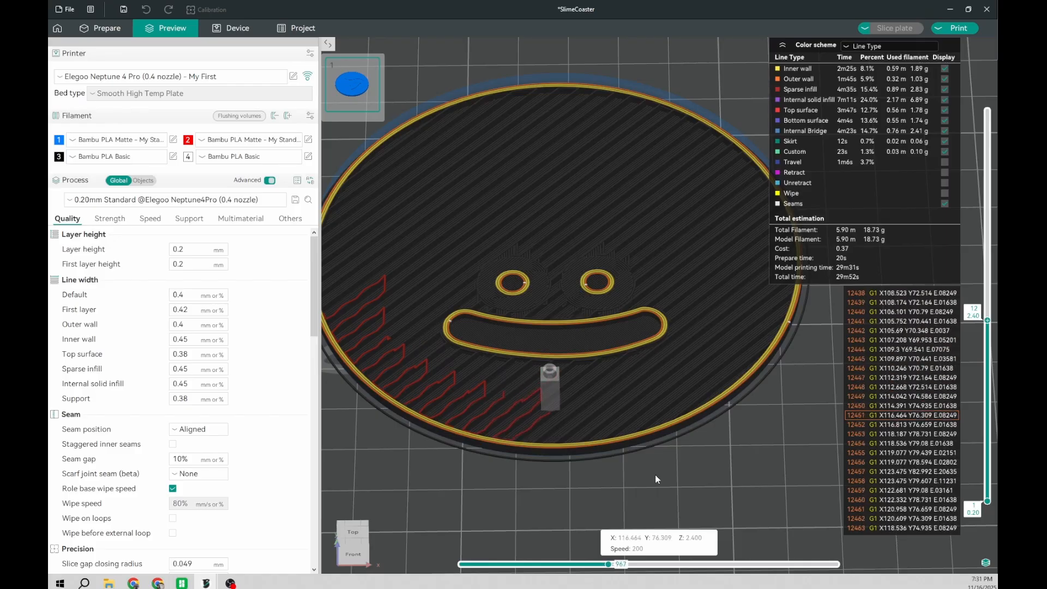
left_click_drag(612, 567, 863, 551)
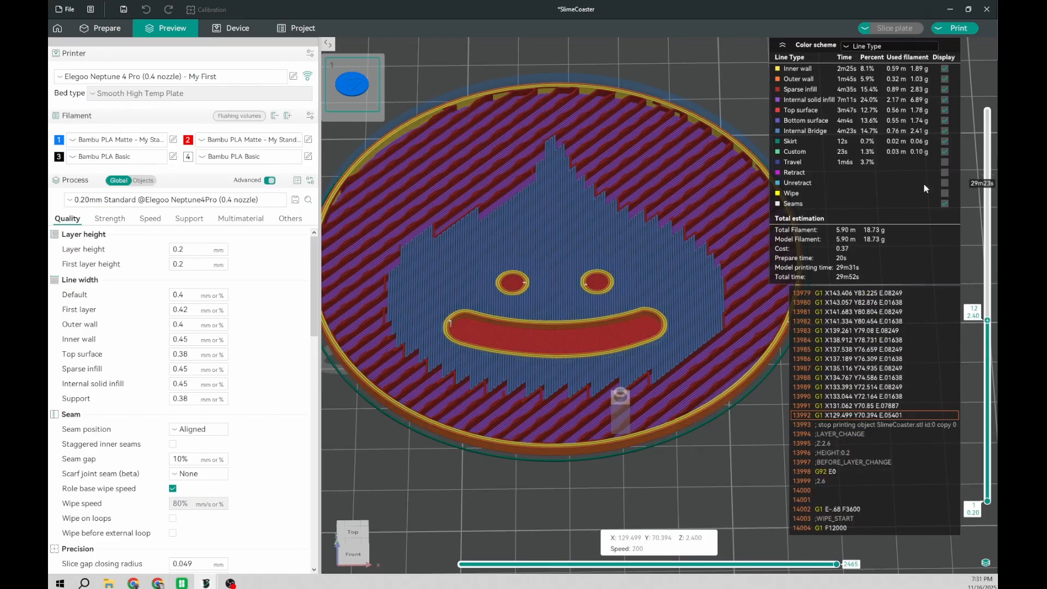
Step: Add a print pause at layer 12
scroll(593, 473, "down", 5)
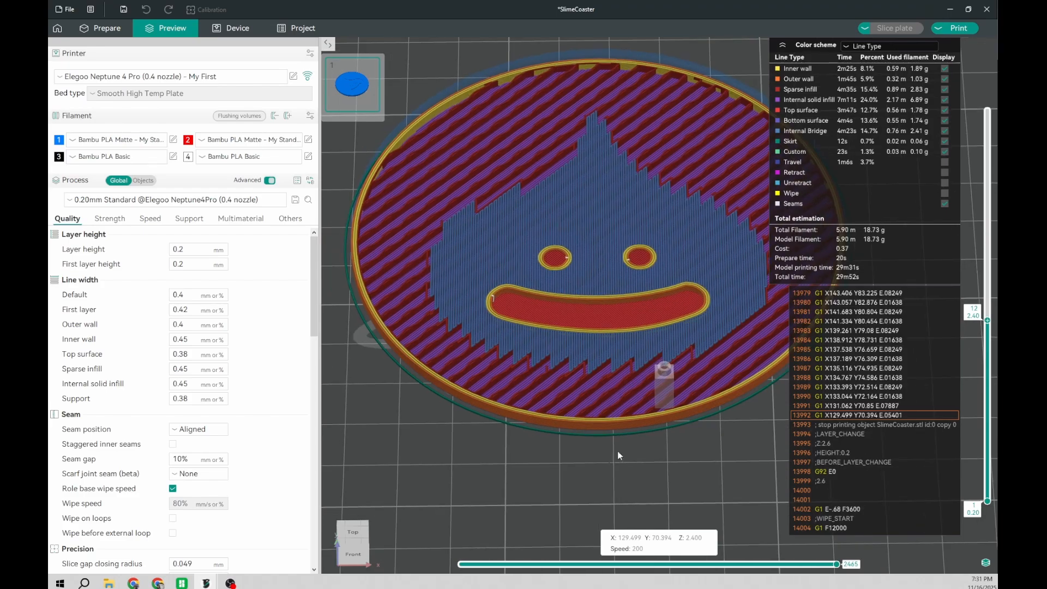
right_click_drag(643, 440, 628, 452)
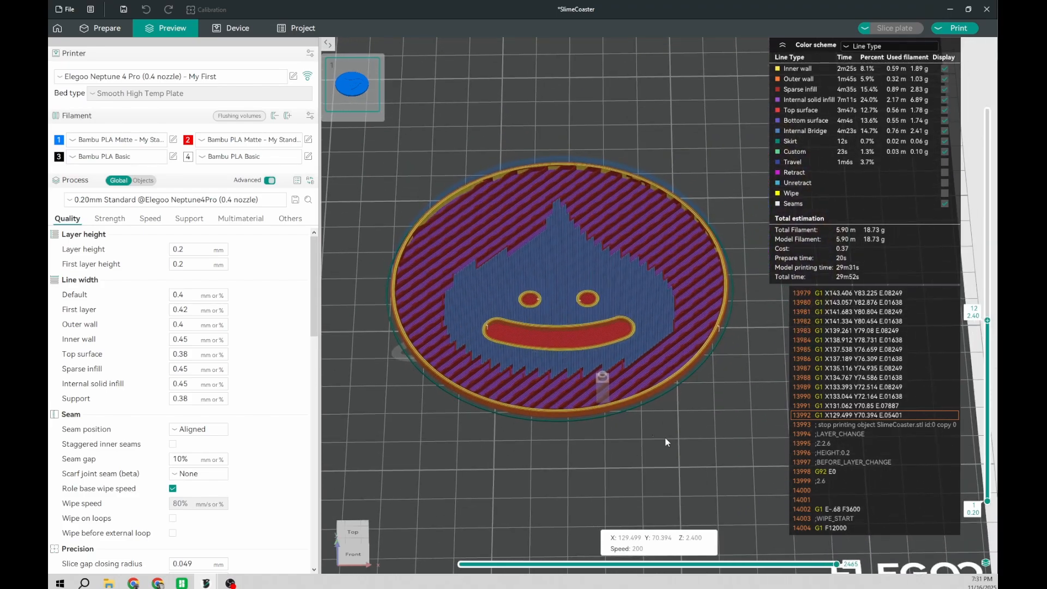
mouse_move(987, 321)
left_mouse_down()
mouse_move(988, 337)
mouse_move(987, 323)
left_mouse_up()
right_click(985, 321)
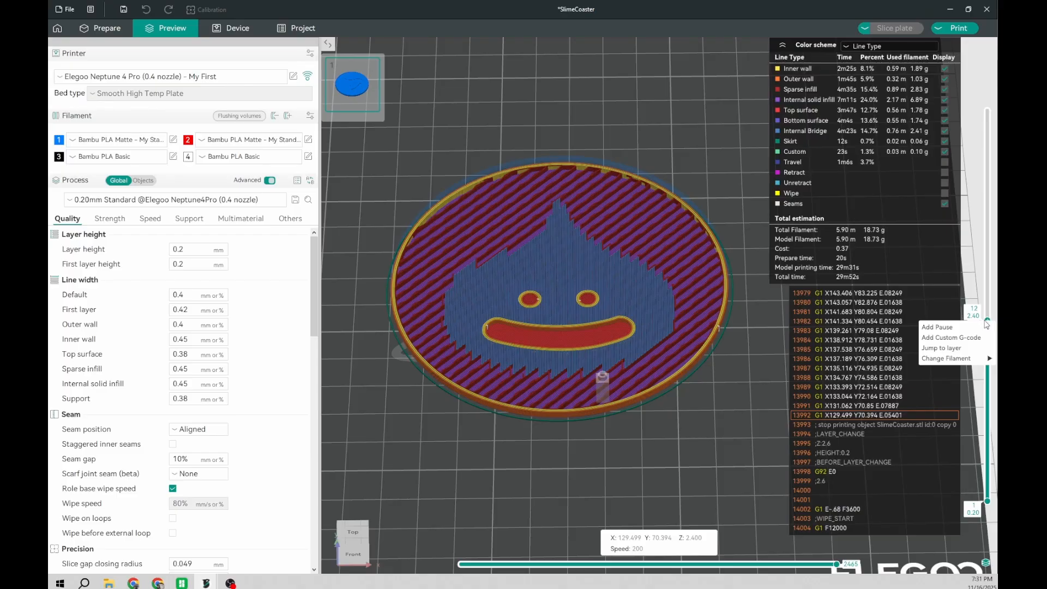
left_click(940, 337)
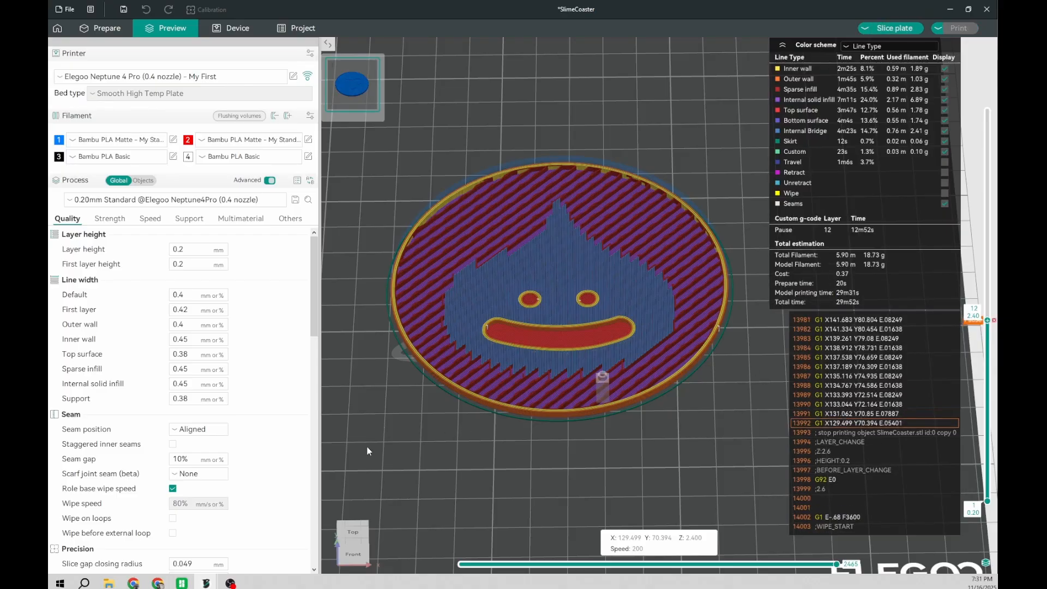
Step: Compare layer 12 with the layers directly above and below it to check where the slime's body begins
right_click_drag(552, 514, 569, 502)
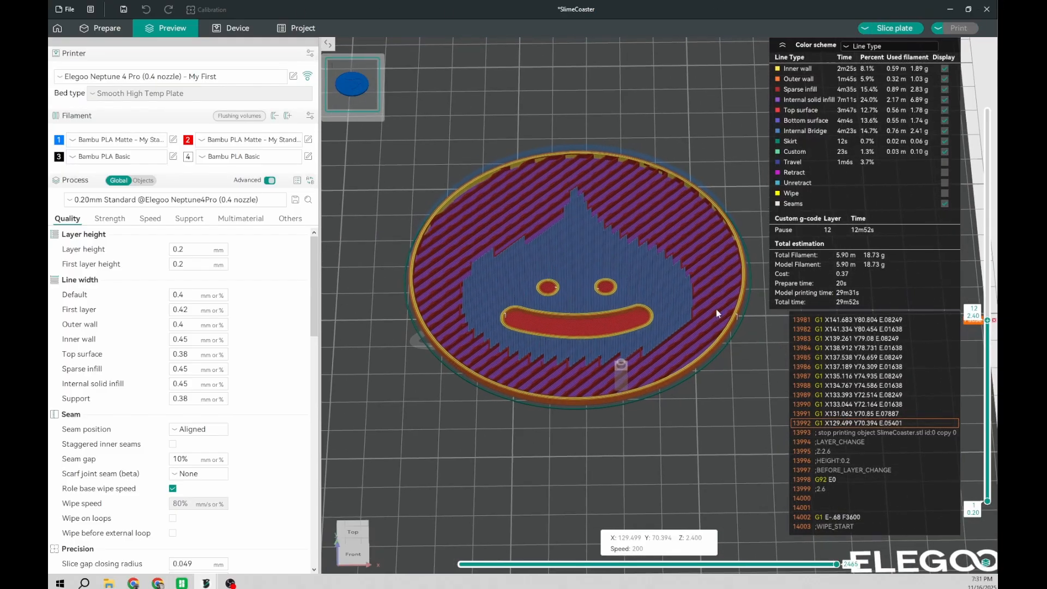
right_click_drag(682, 446, 633, 449)
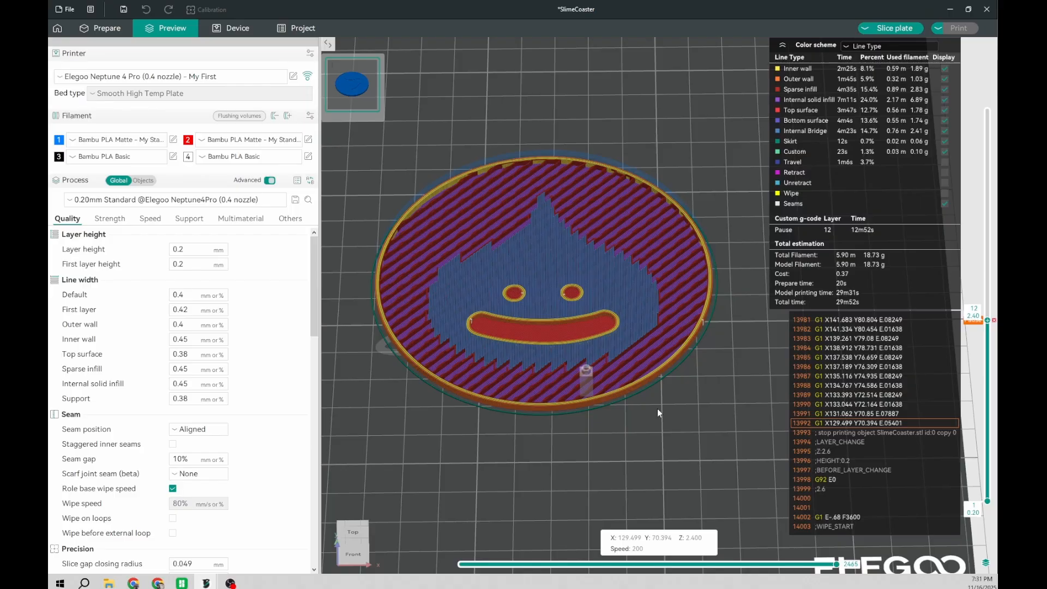
key("Down")
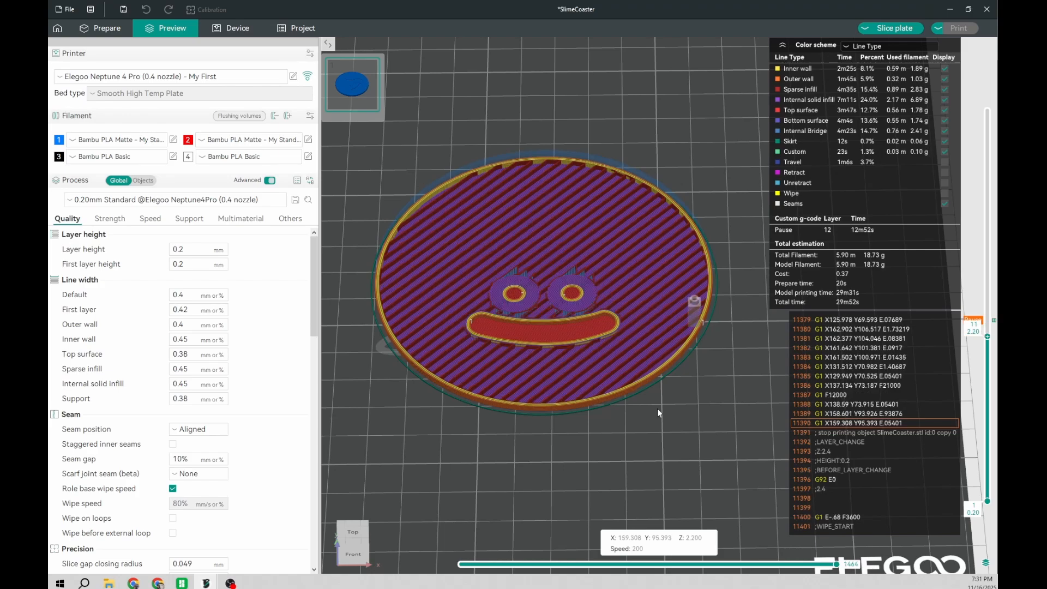
key("Up")
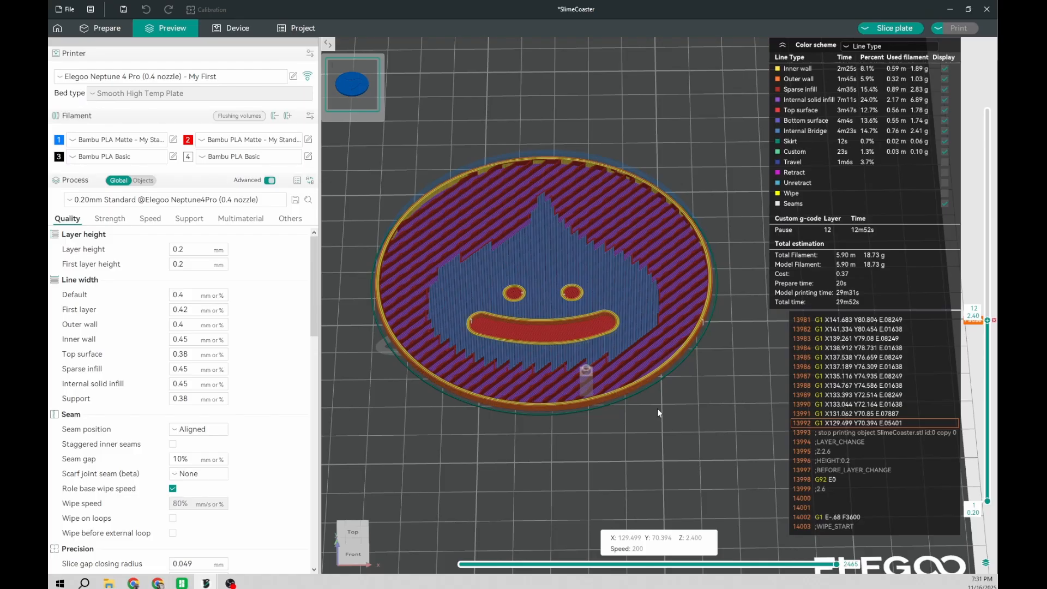
key("Up")
key("Down")
key("Down")
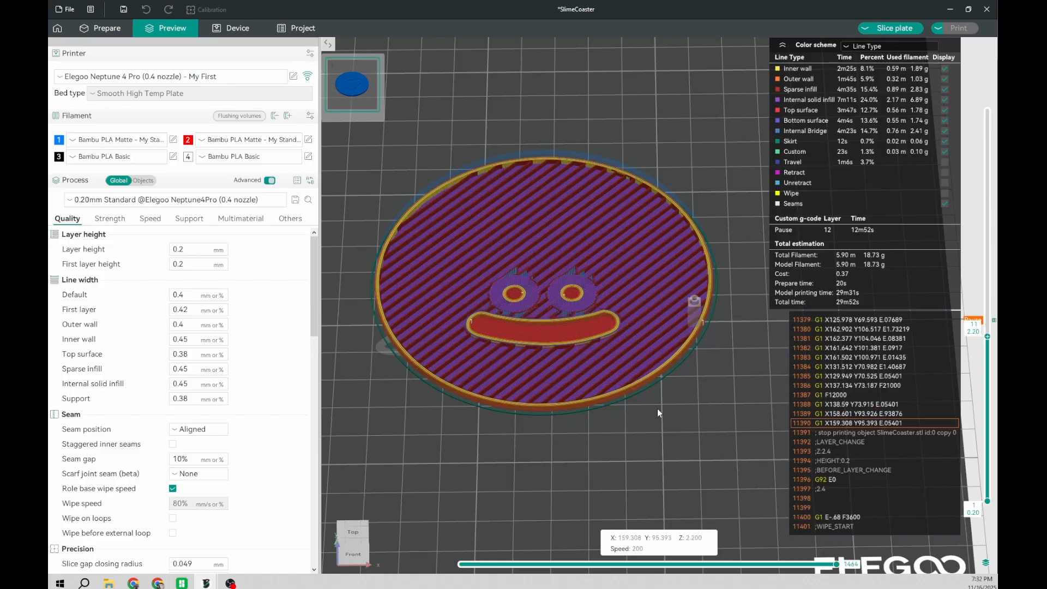
key("Up")
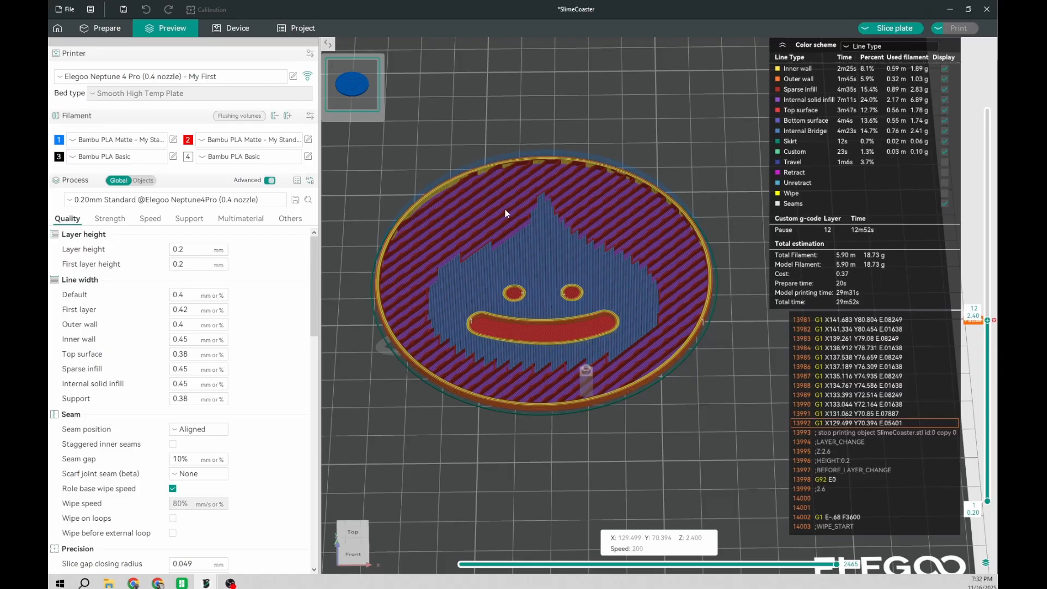
Step: Replace the pause at layer 12 with a change to Filament 2 (red) and reslice the plate
left_click(994, 320)
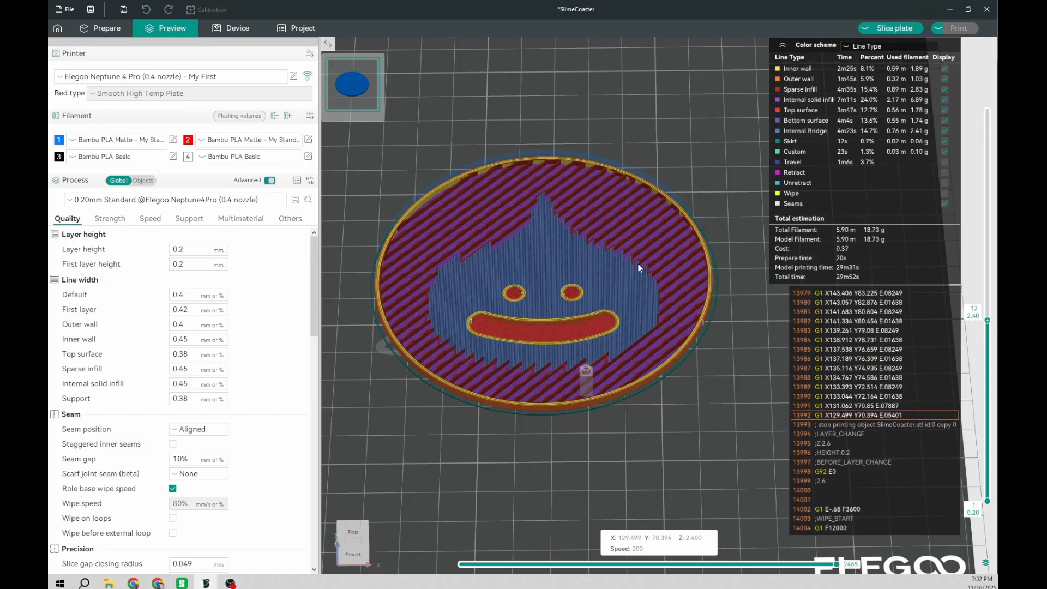
right_click(985, 316)
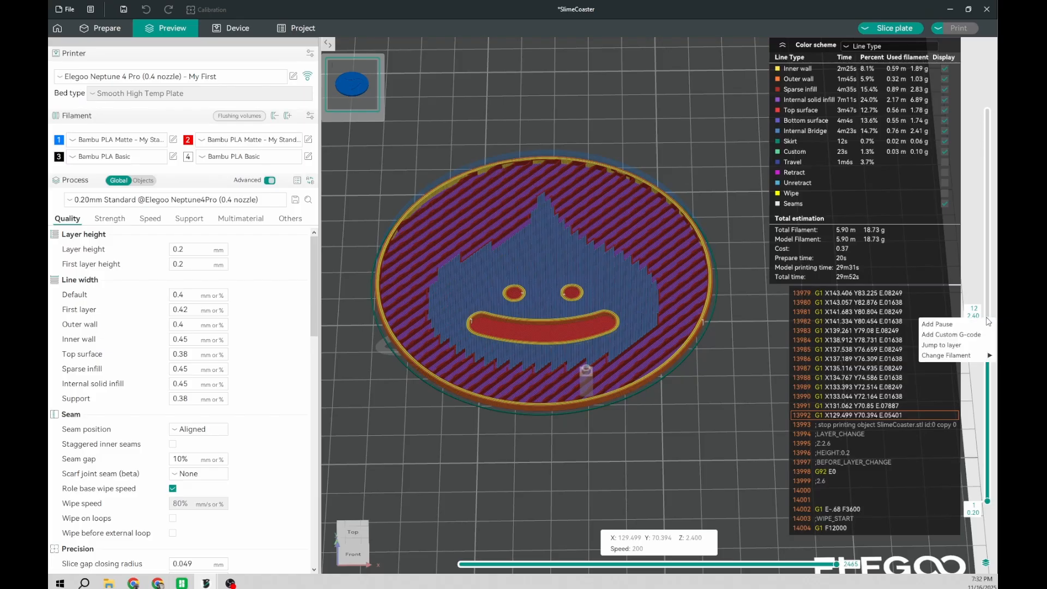
mouse_move(948, 356)
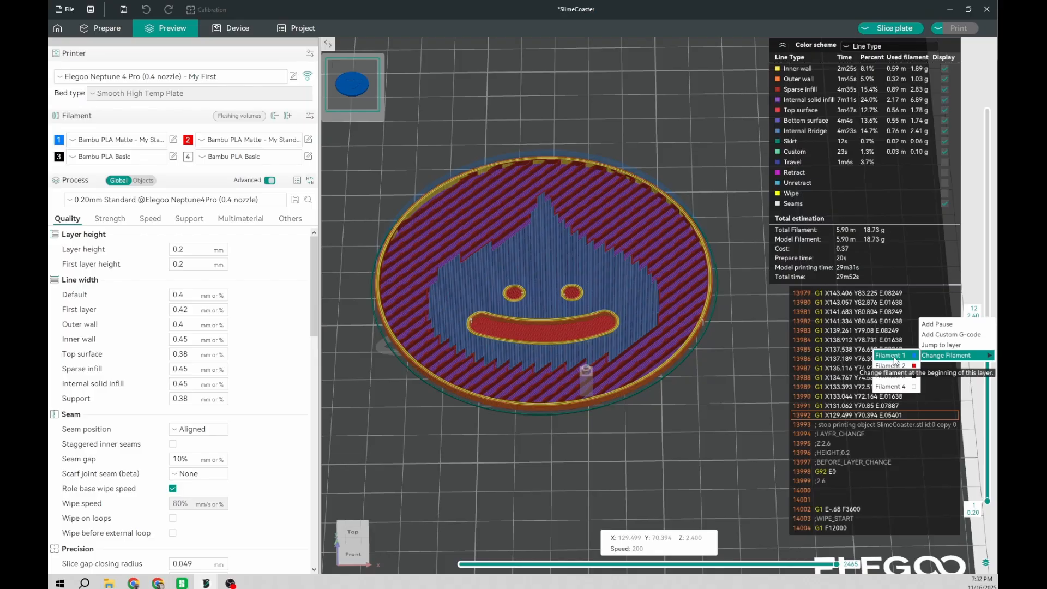
left_click(894, 358)
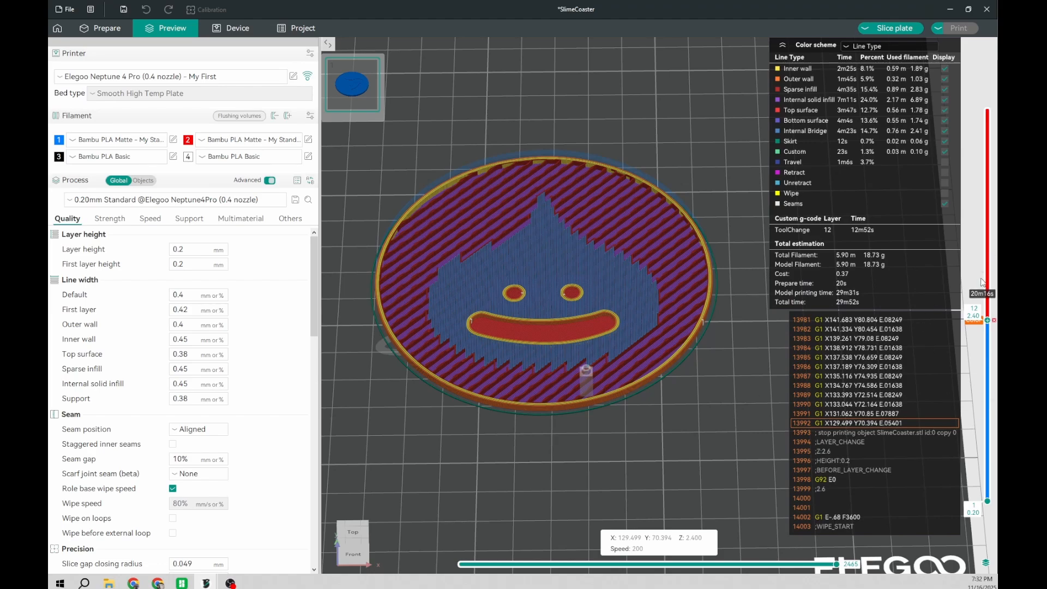
left_click(890, 29)
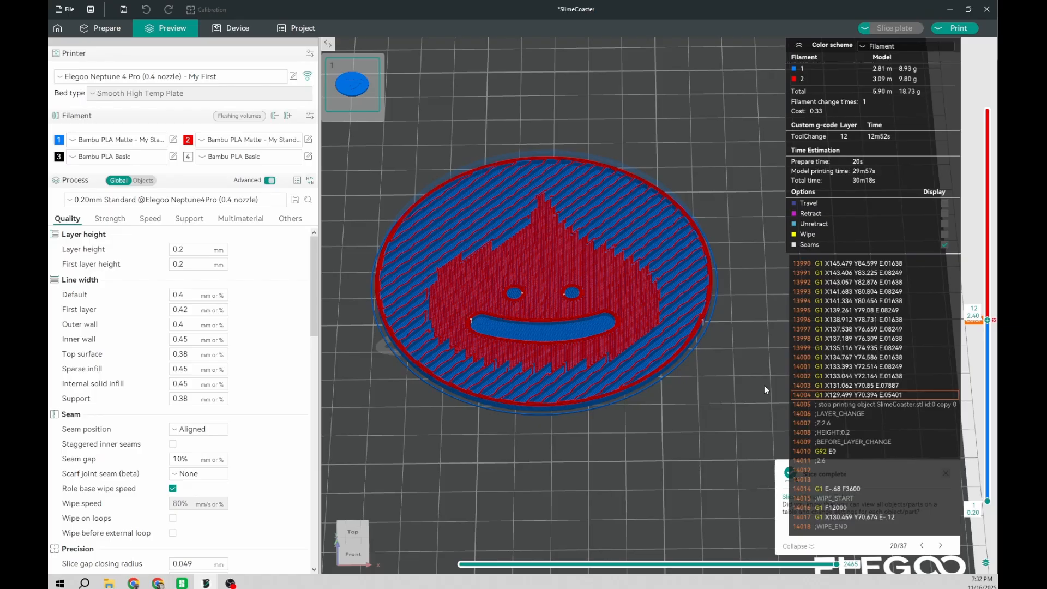
Step: Step the filament-coloured preview down through the layers below the colour change
key("Down")
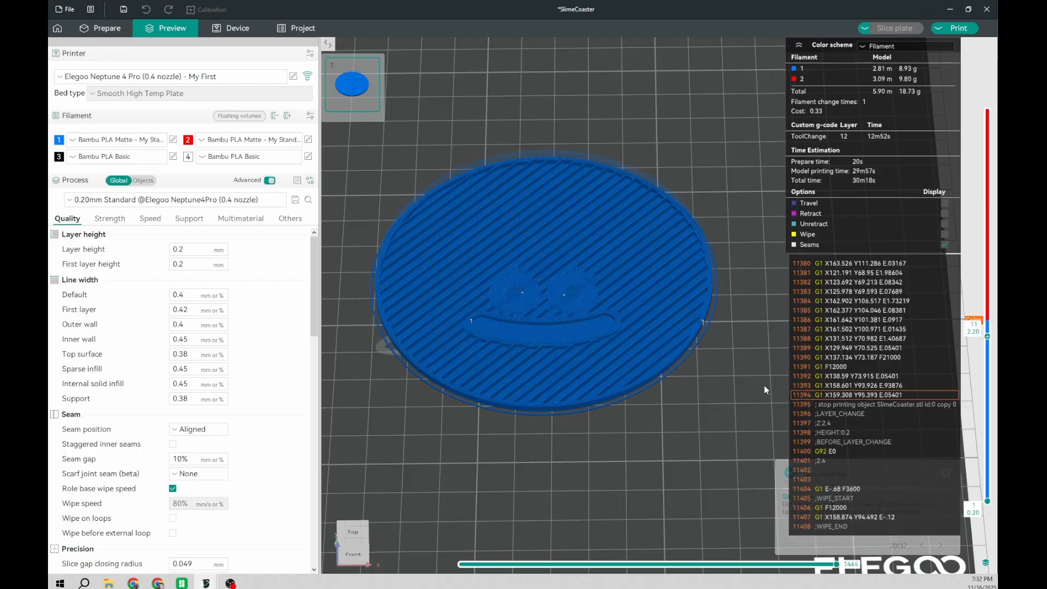
key("Down")
key("Down")
key("Down")
key("Down")
key("Down")
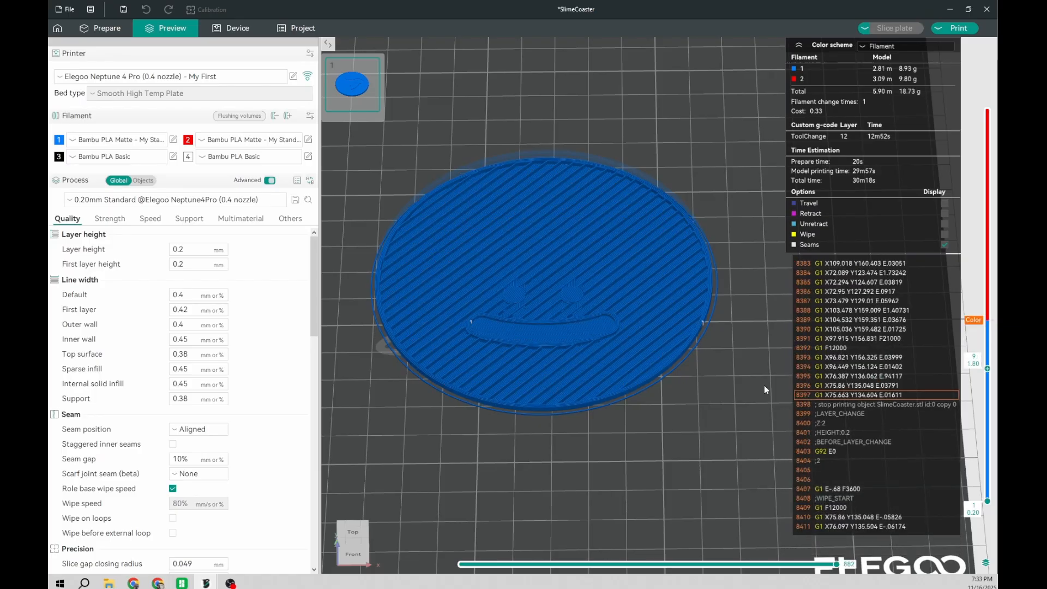
Step: Step the preview from the lower layers to just above layer 12 and back to examine where the red filament takes over
key("Up")
key("Up")
key("Up")
key("Up")
key("Up")
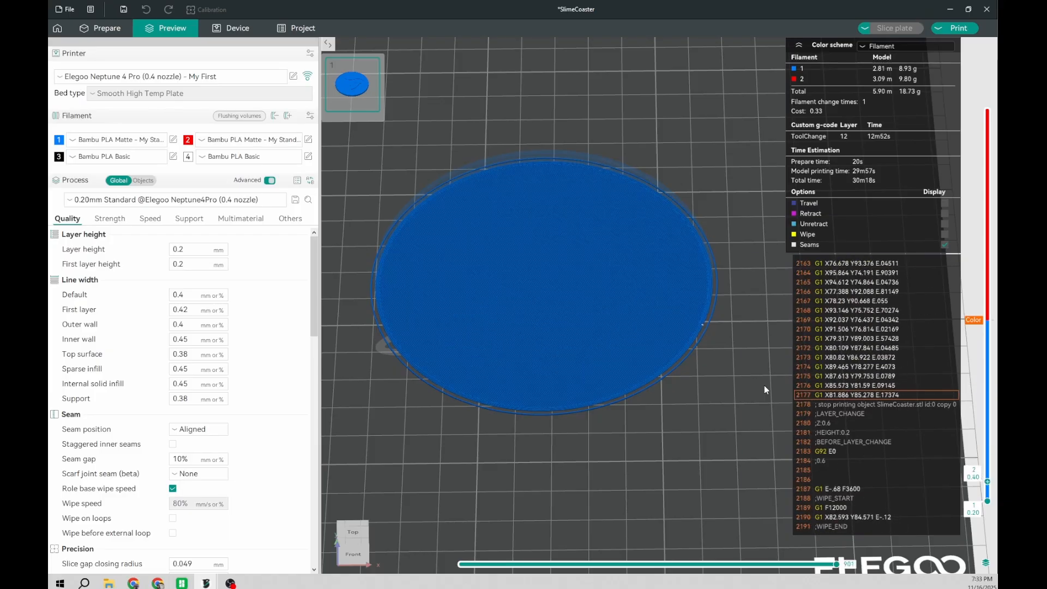
key("Up")
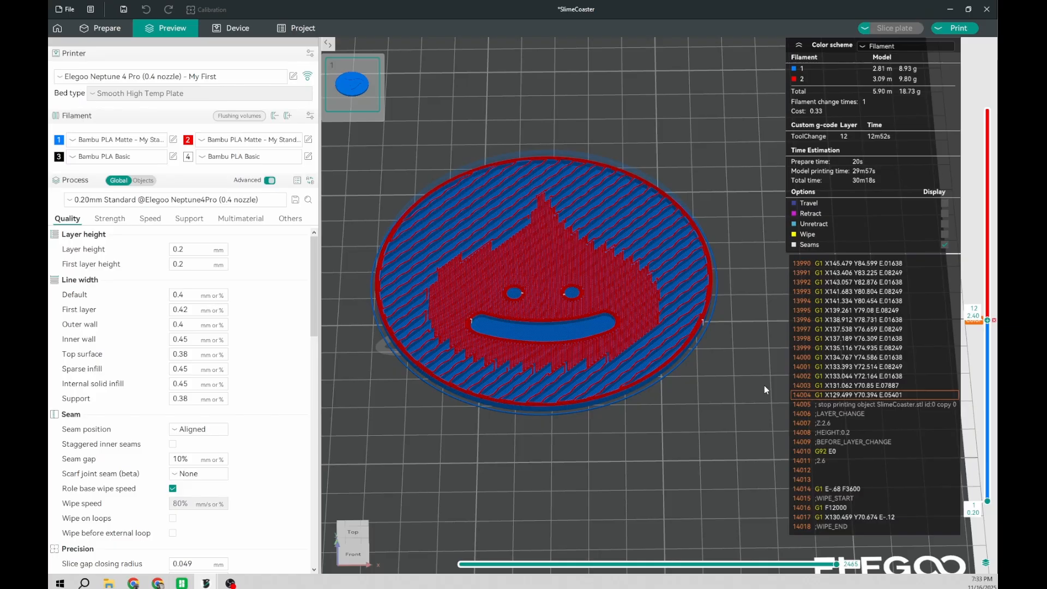
key("Up")
key("Up")
key("Up")
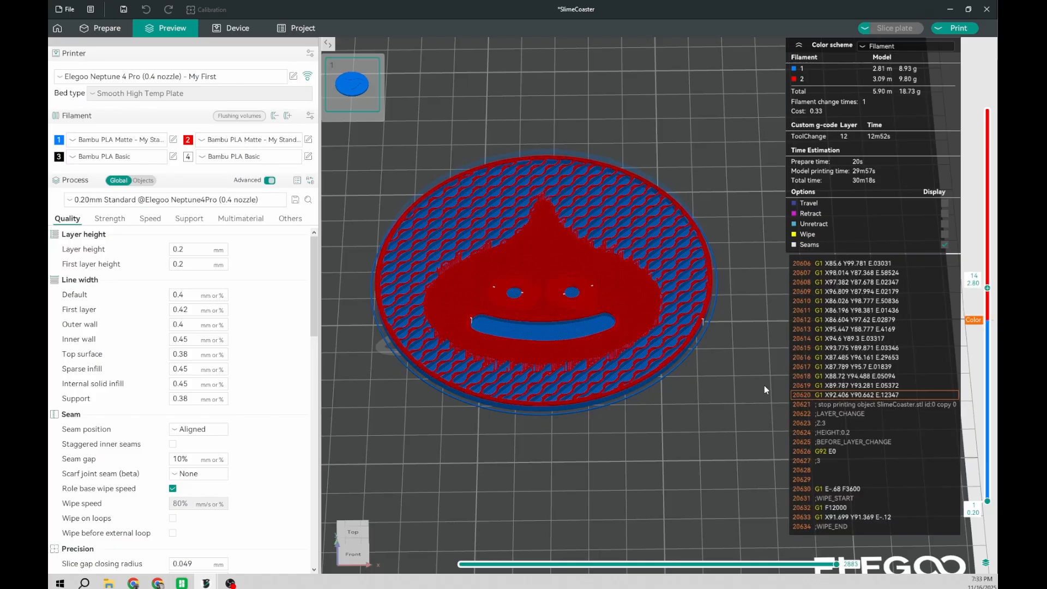
key("Down")
key("Down")
key("Down")
key("Down")
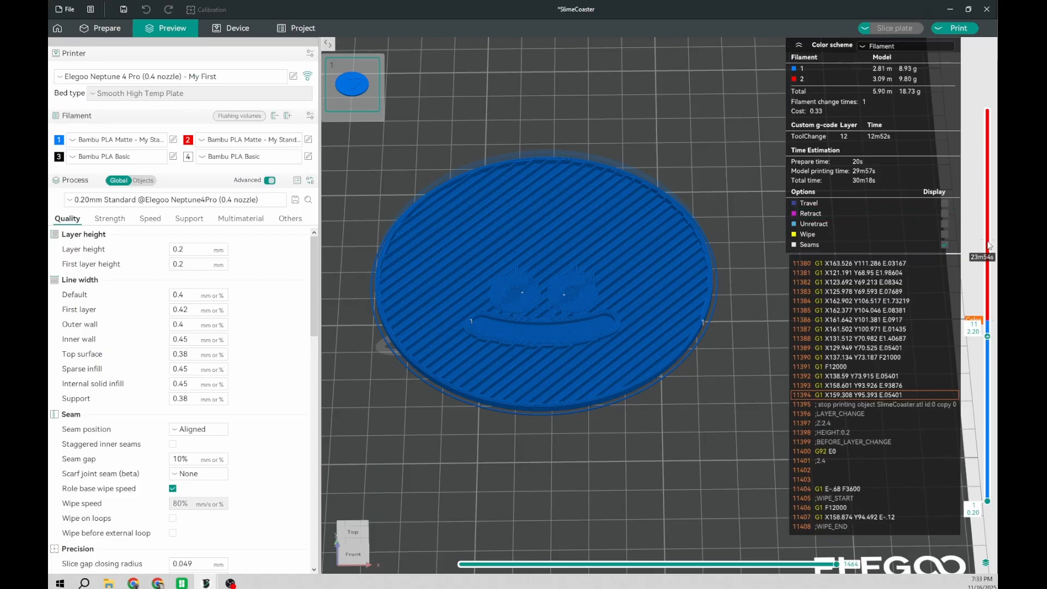
Step: Remove the filament change at layer 12 and return the preview to the first layer
left_click(989, 321)
left_click(988, 320)
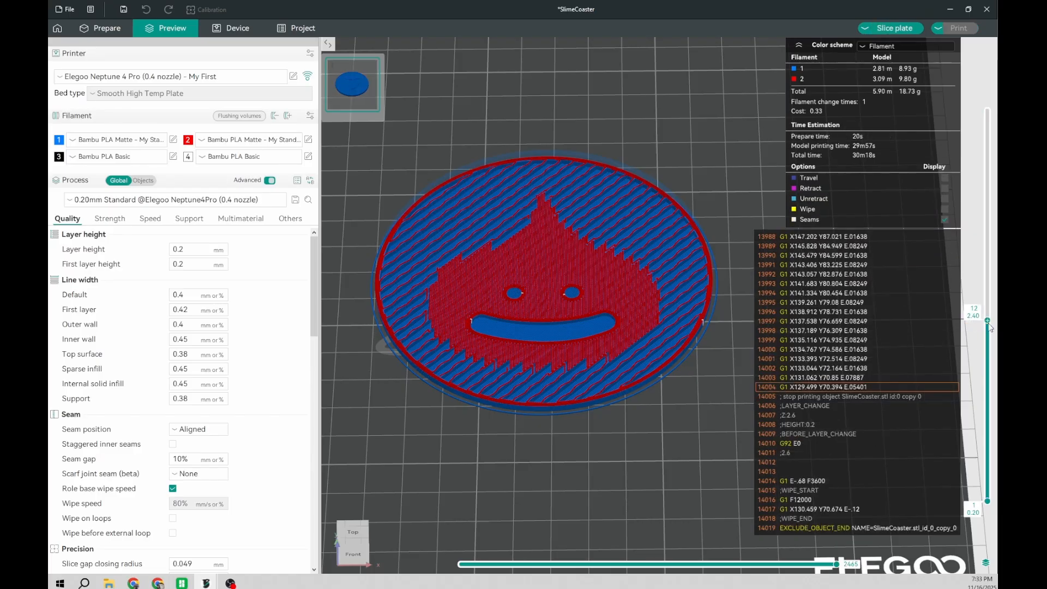
left_click_drag(988, 321, 987, 499)
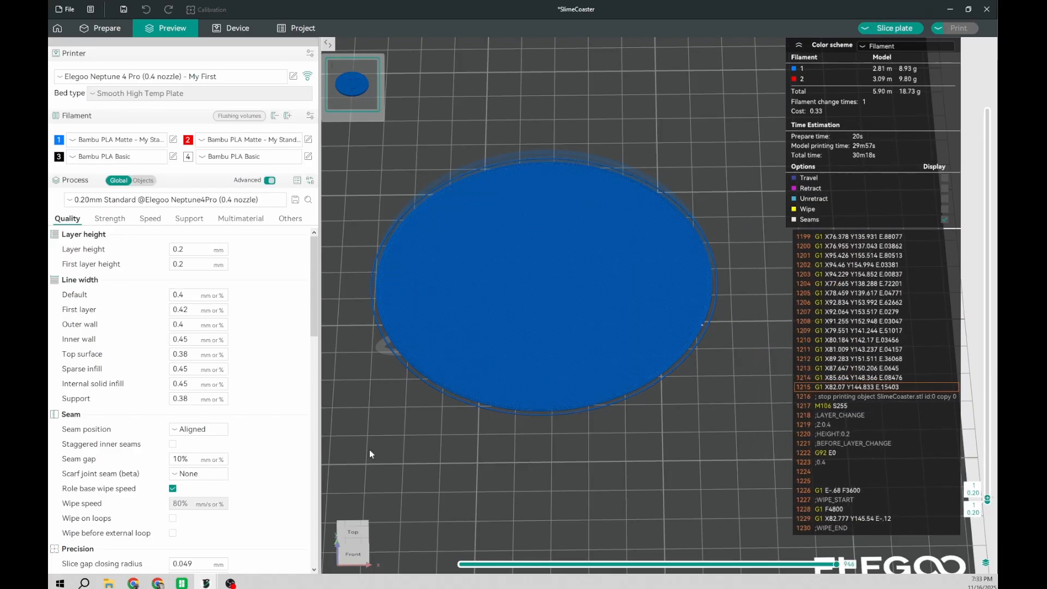
Step: Step the preview up from layer 1 to layer 6 and examine where the slime's mouth outline begins
key("Up")
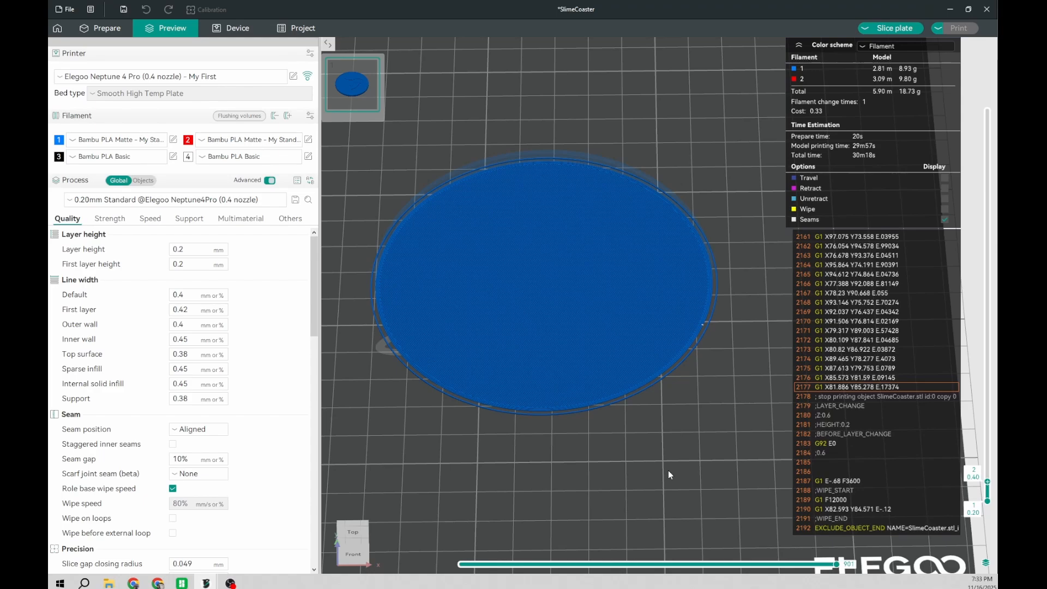
key("Up")
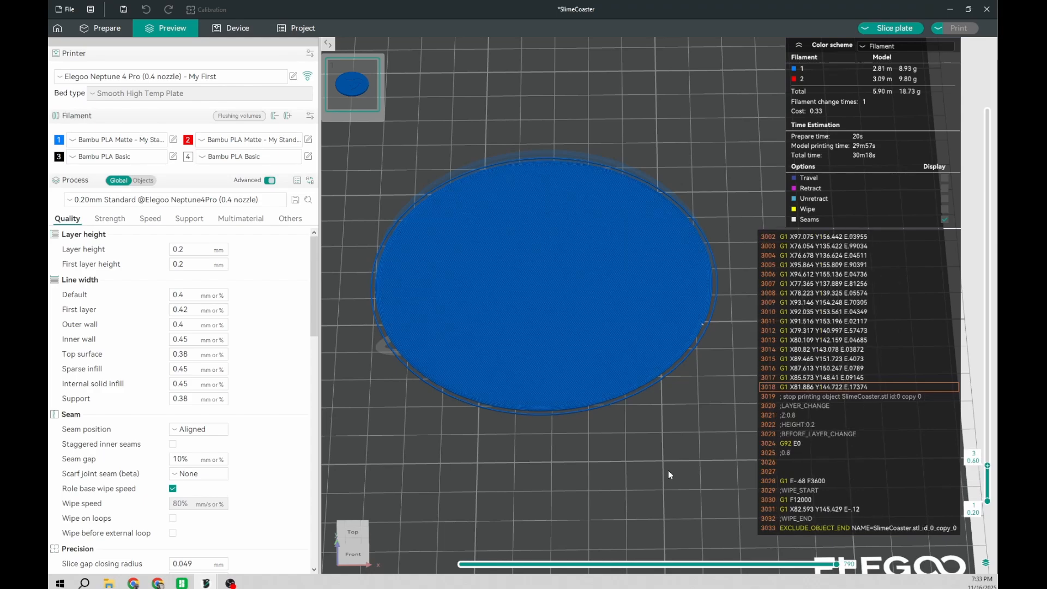
key("Down")
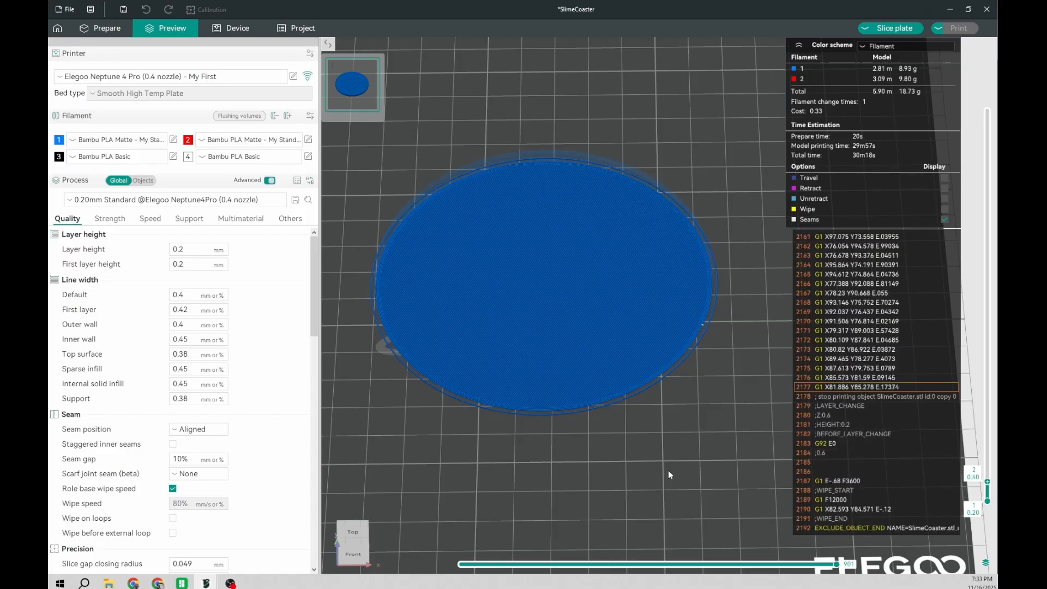
key("Up")
key("Up")
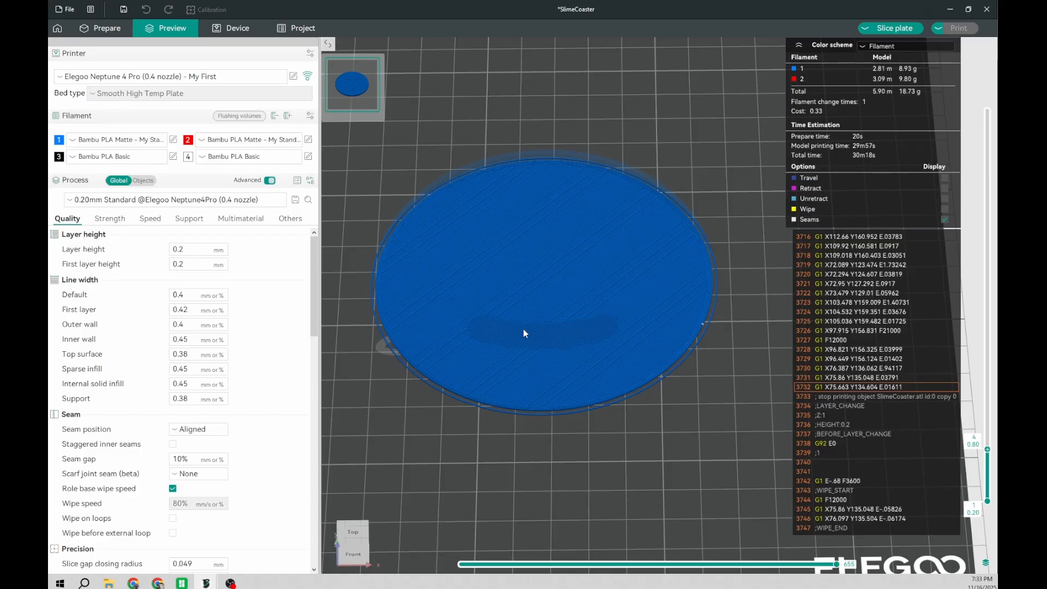
key("Up")
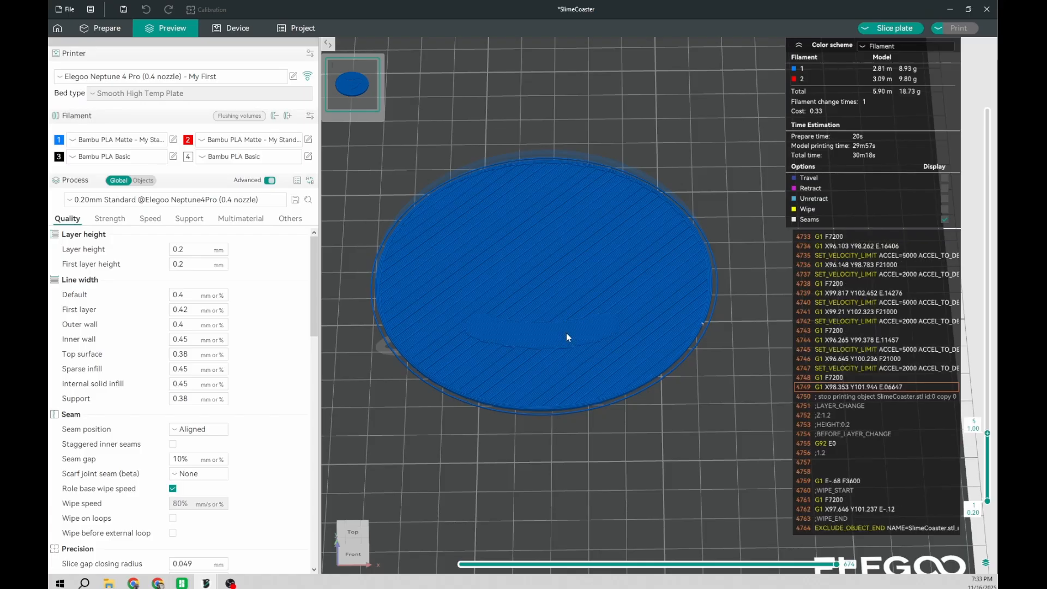
key("Up")
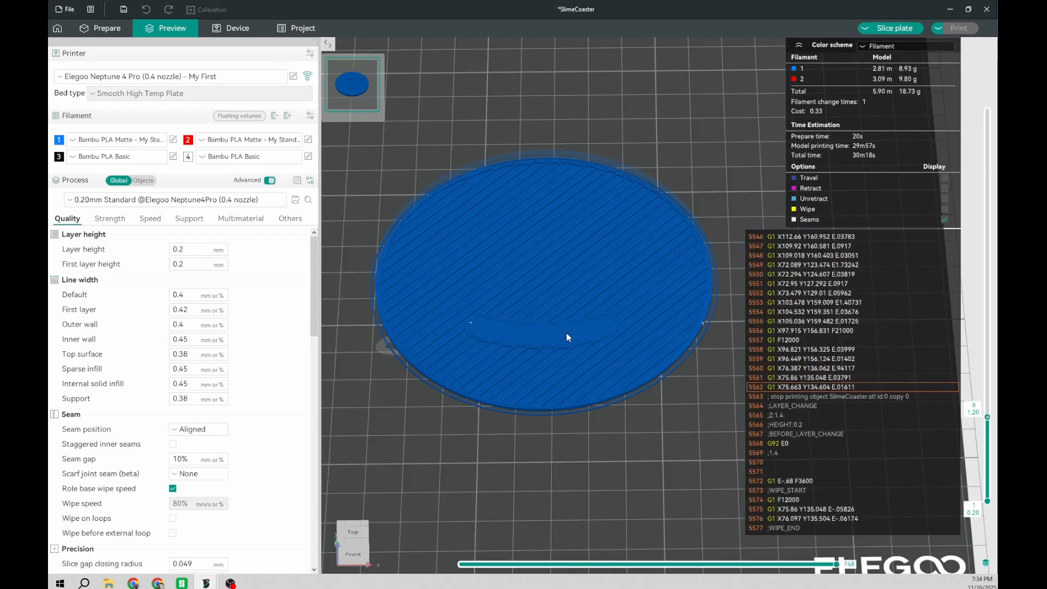
scroll(562, 324, "up", 8)
right_click_drag(613, 284, 730, 245)
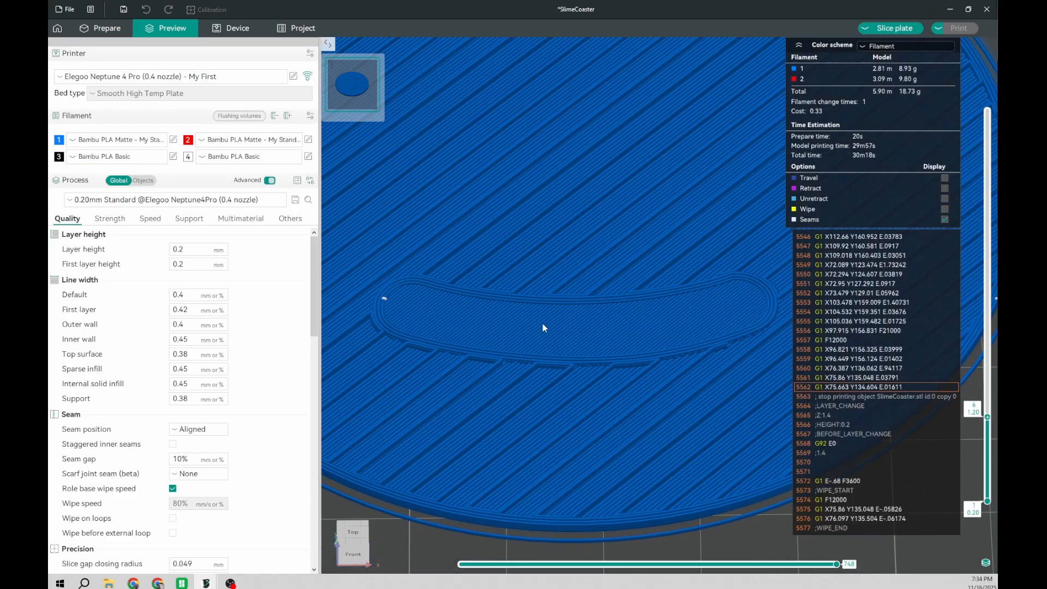
scroll(539, 405, "down", 2)
Step: Step the preview from layer 7 to layer 10 and examine how the slime's eyes form above the mouth
key("Up")
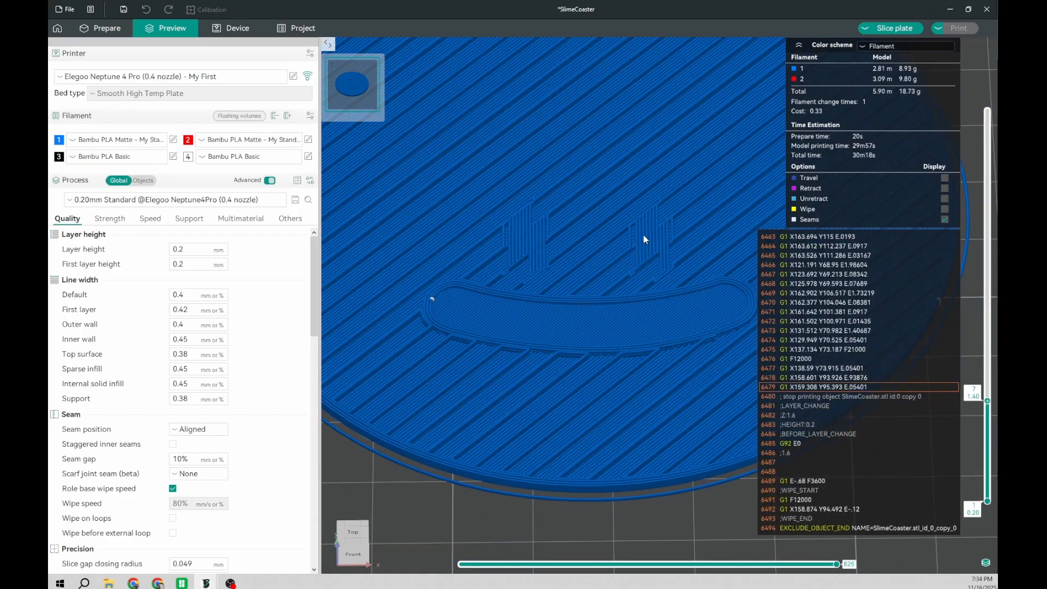
key("Up")
scroll(602, 262, "down", 1)
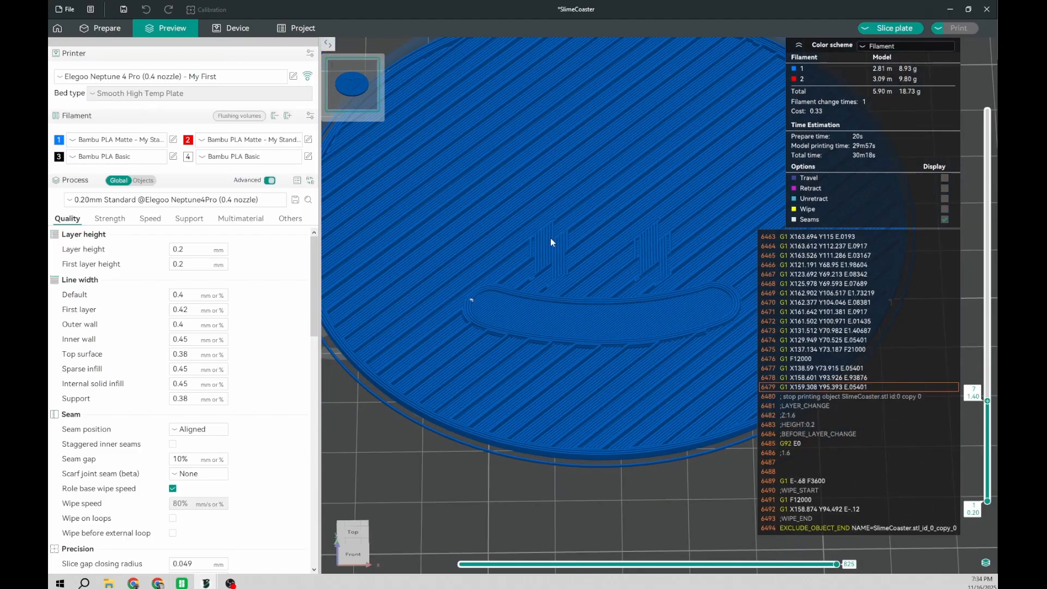
scroll(602, 198, "down", 3)
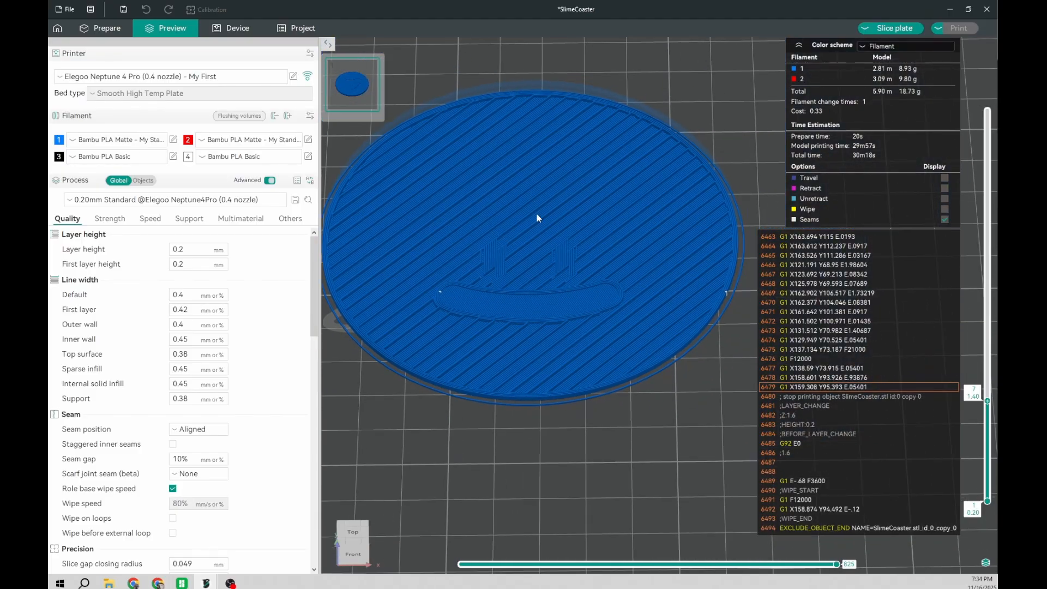
key("Up")
key("Up")
key("Up")
scroll(486, 299, "up", 3)
right_click_drag(381, 299, 452, 330)
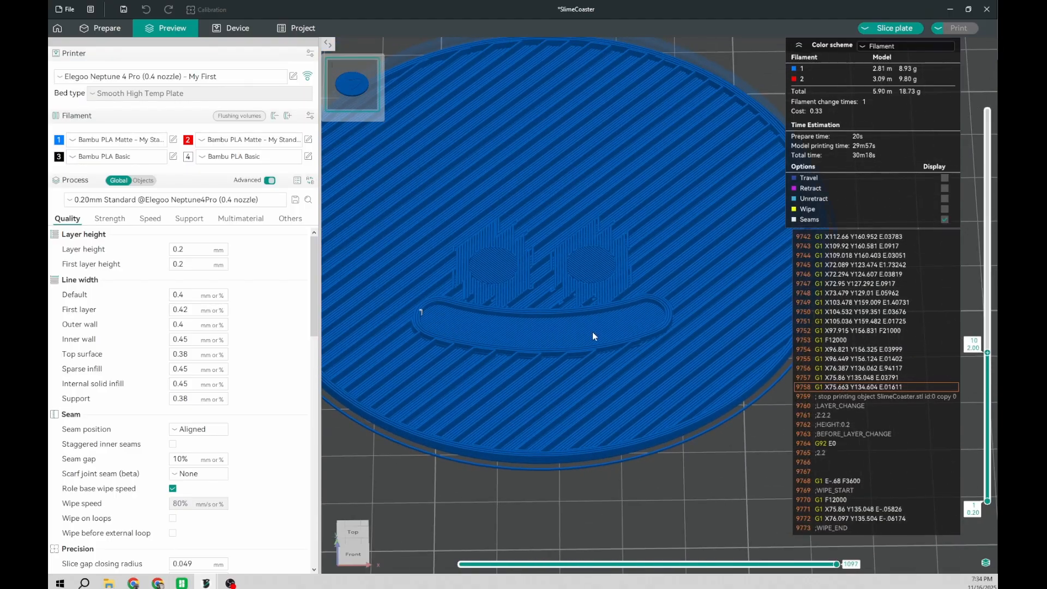
Step: Step the preview up to layer 20 to examine how the slime's face, body and coaster background build up
key("Up")
key("Up")
key("Up")
key("Up")
key("Up")
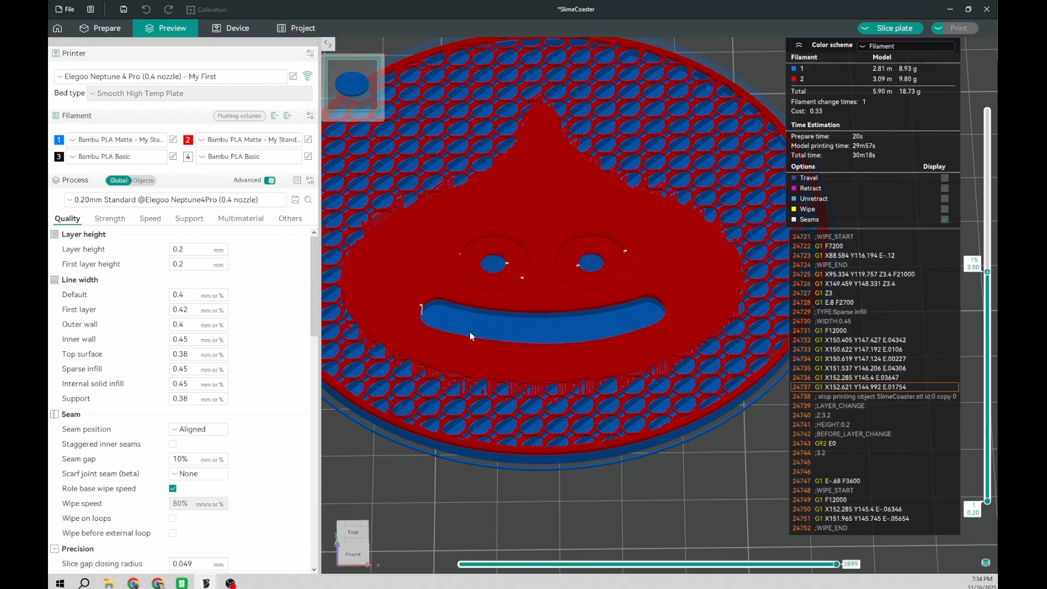
key("Up")
key("Up")
key("Up")
key("Up")
key("Up")
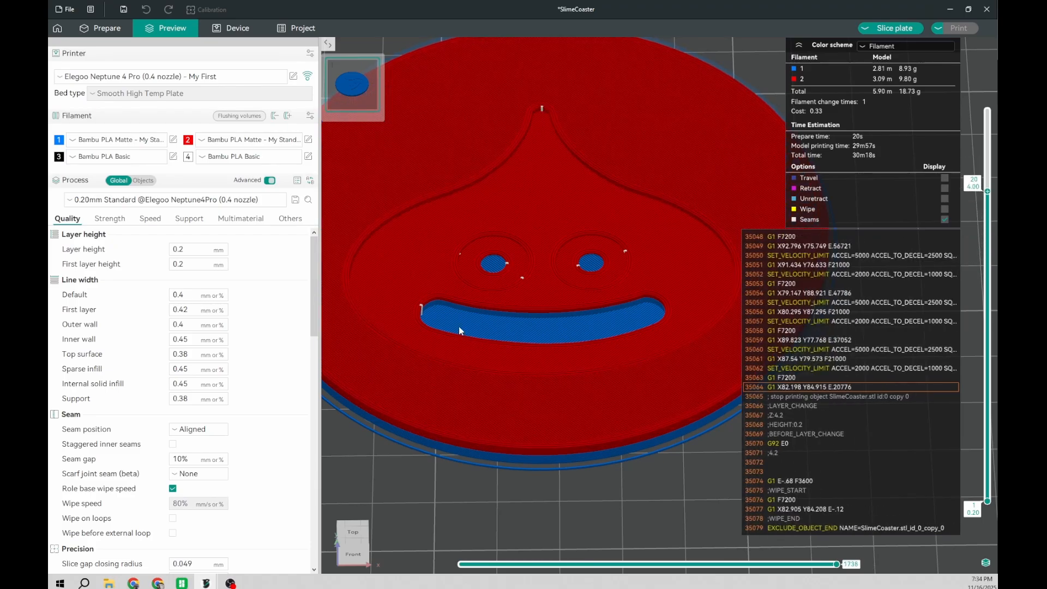
Step: Compare layers 4 to 7 up close to determine where the mouth ends and the eyes begin
key("Down")
key("Down")
key("Down")
key("Down")
key("Down")
key("Down")
key("Down")
key("Down")
key("Down")
key("Down")
key("Down")
key("Down")
key("Down")
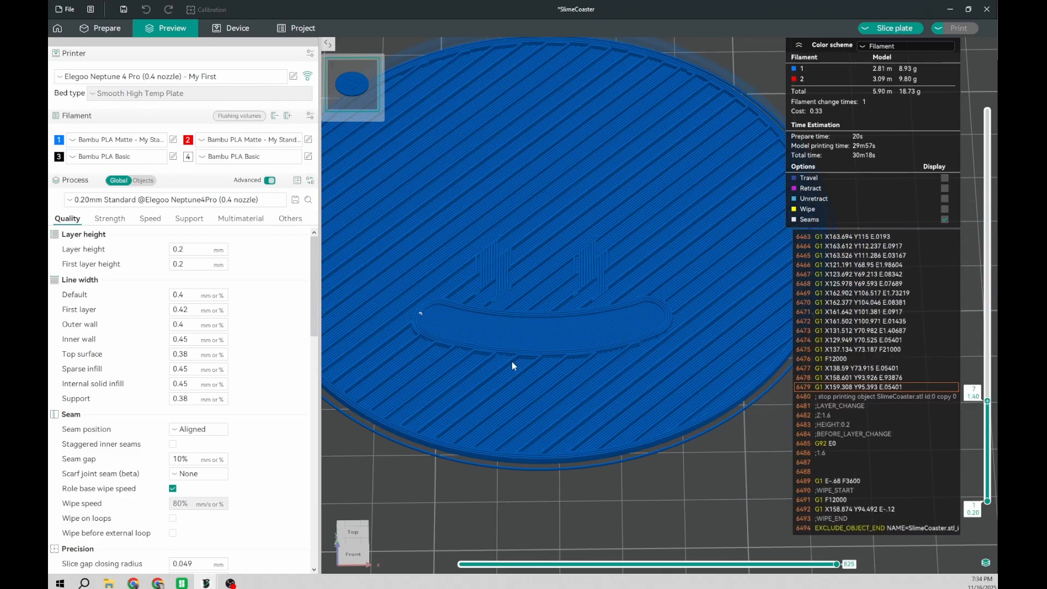
key("Down")
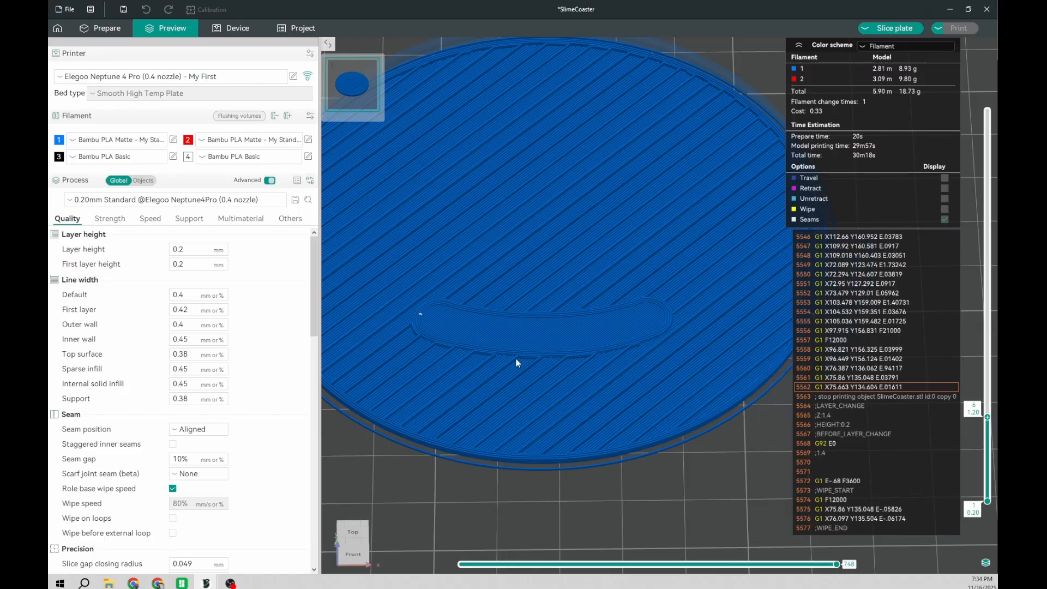
key("Down")
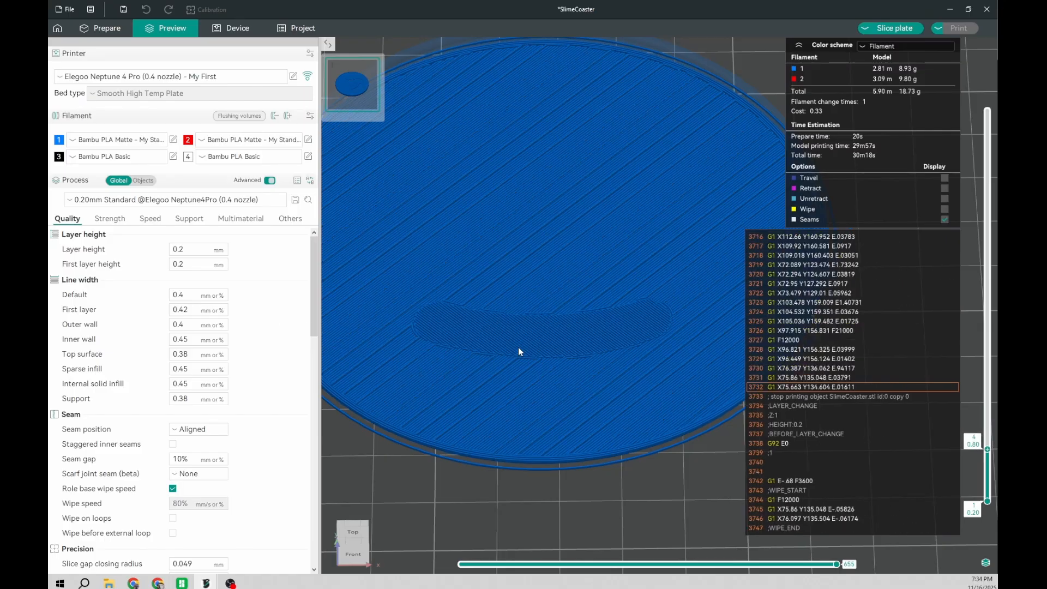
scroll(522, 344, "up", 3)
scroll(491, 340, "up", 4)
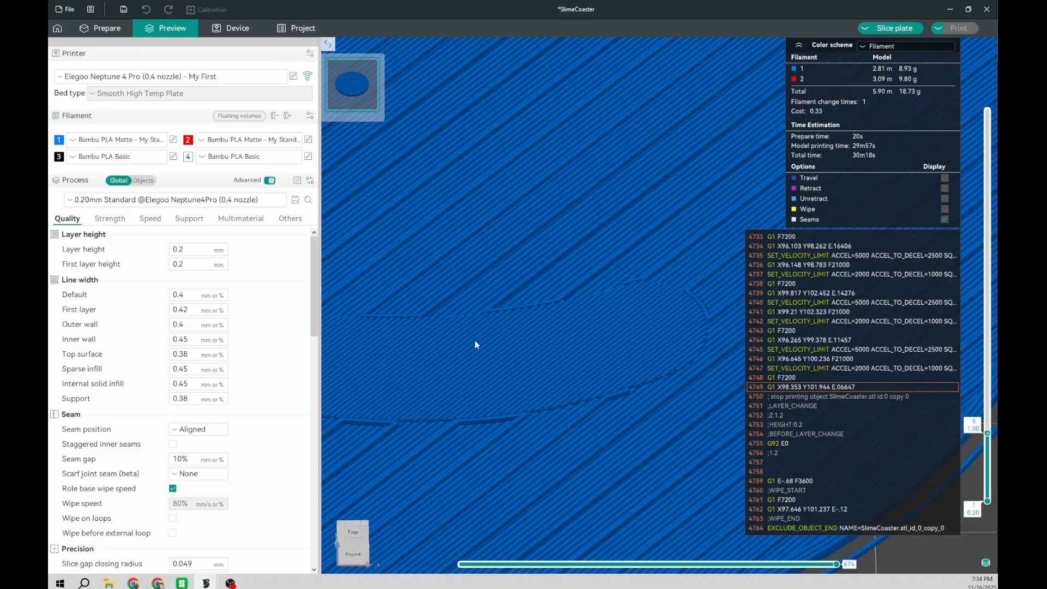
key("Up")
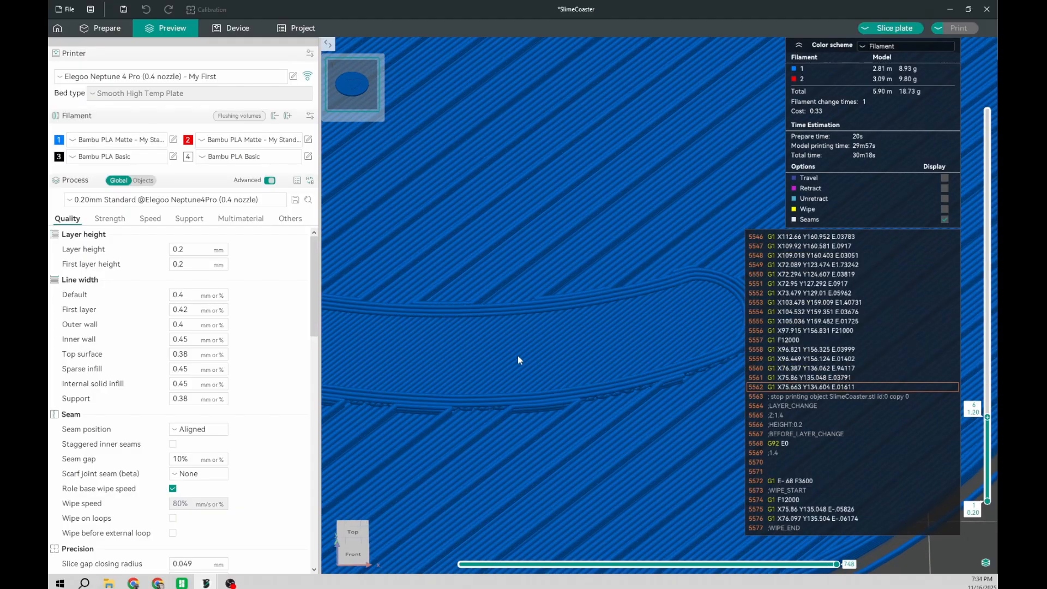
scroll(571, 327, "down", 3)
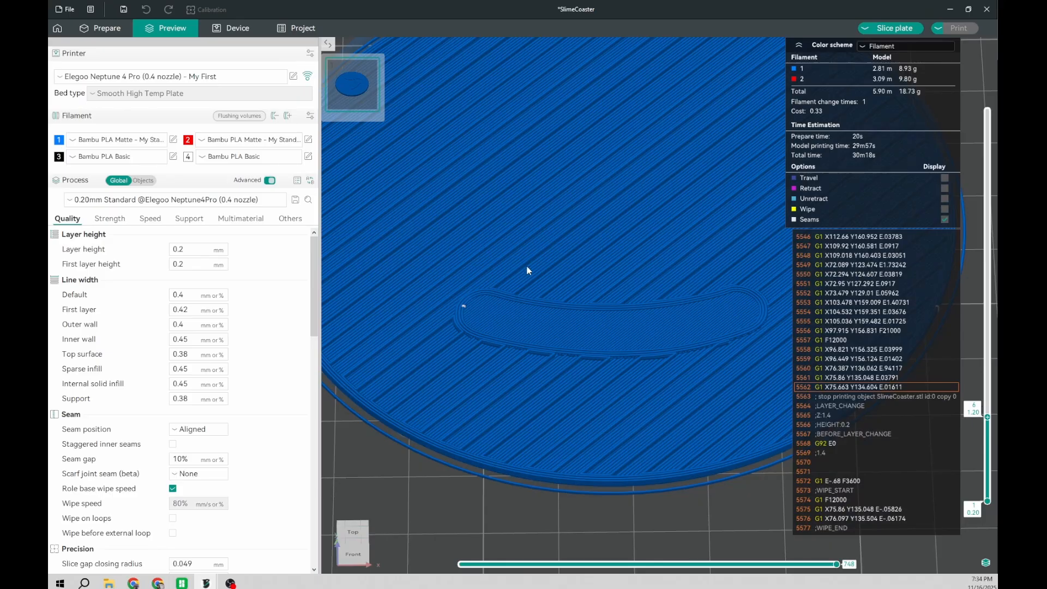
key("Up")
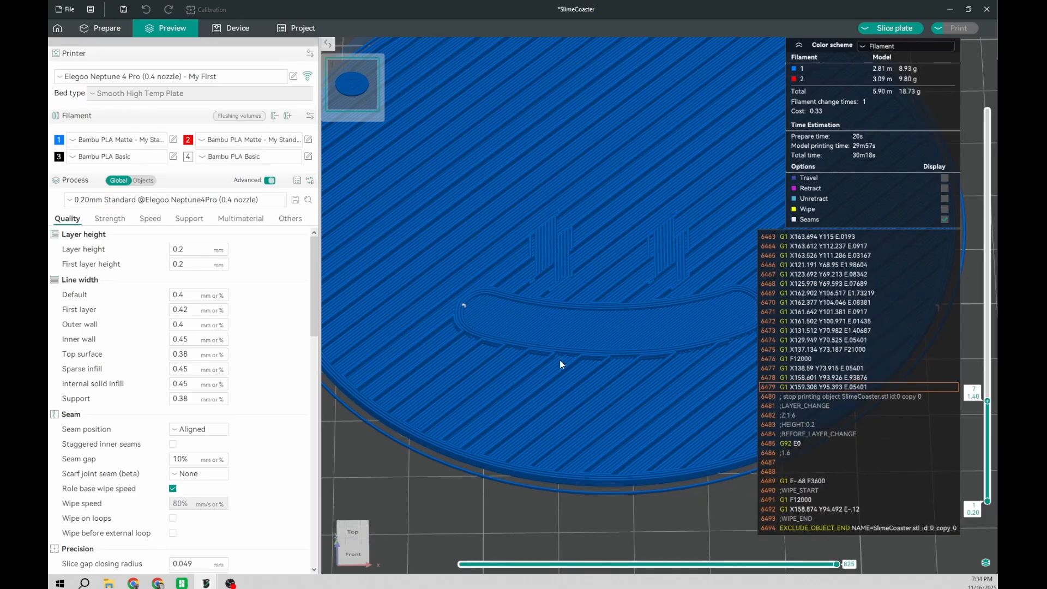
right_click_drag(636, 270, 577, 284)
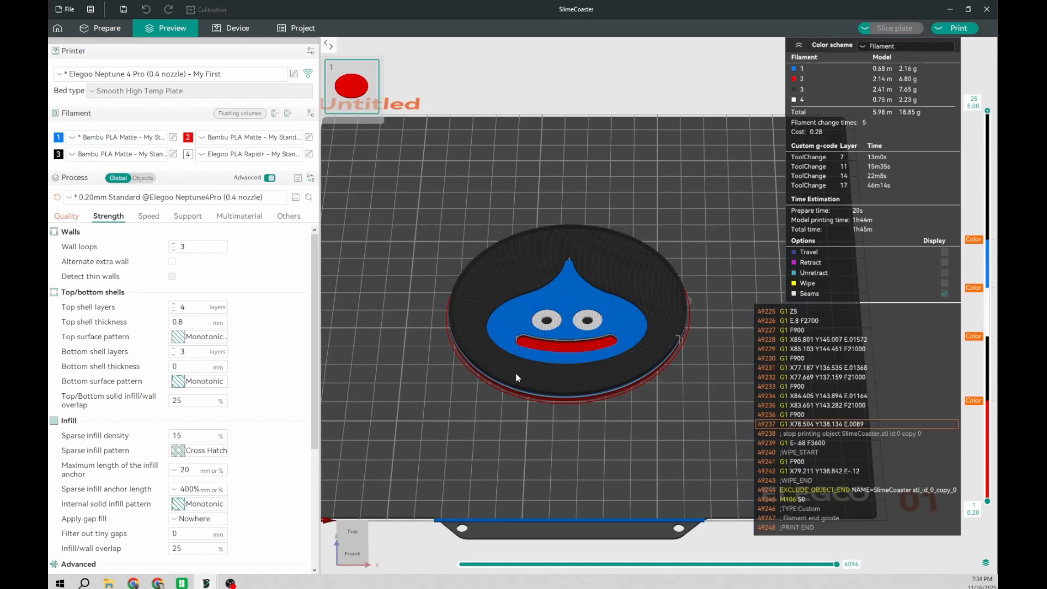
Step: Inspect the mouth, eyes, body and background colours on the finished multicolour SlimeCoaster project, then minimise its window
scroll(507, 381, "up", 3)
scroll(468, 371, "up", 1)
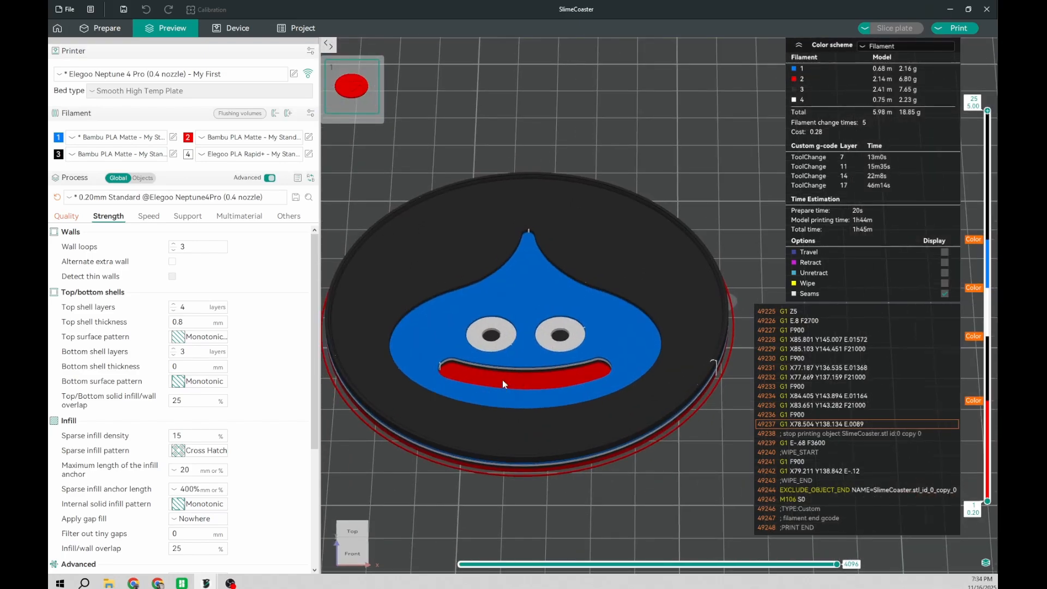
scroll(502, 383, "up", 1)
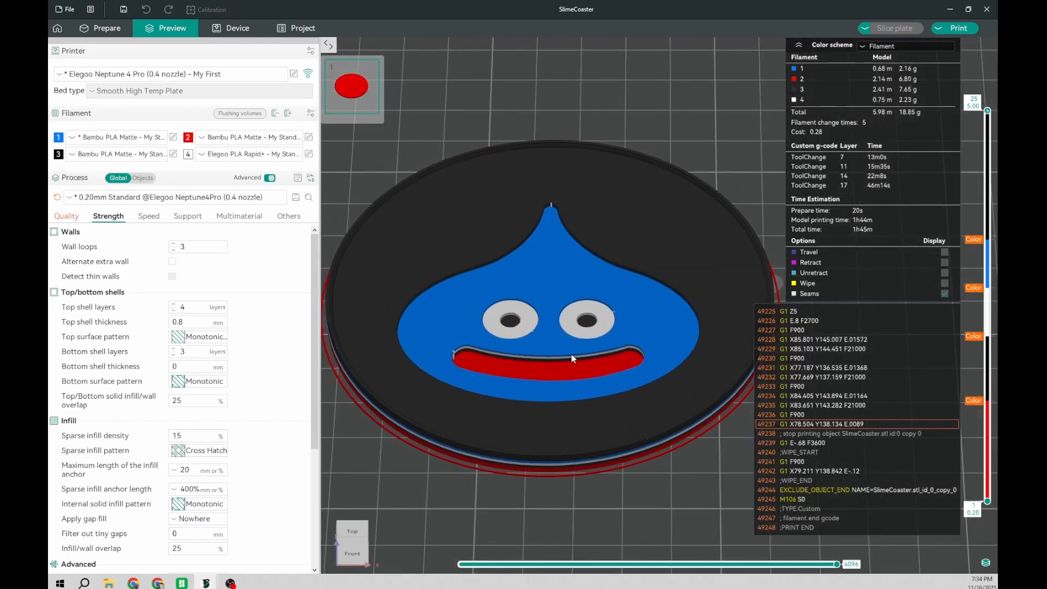
left_click_drag(580, 447, 570, 476)
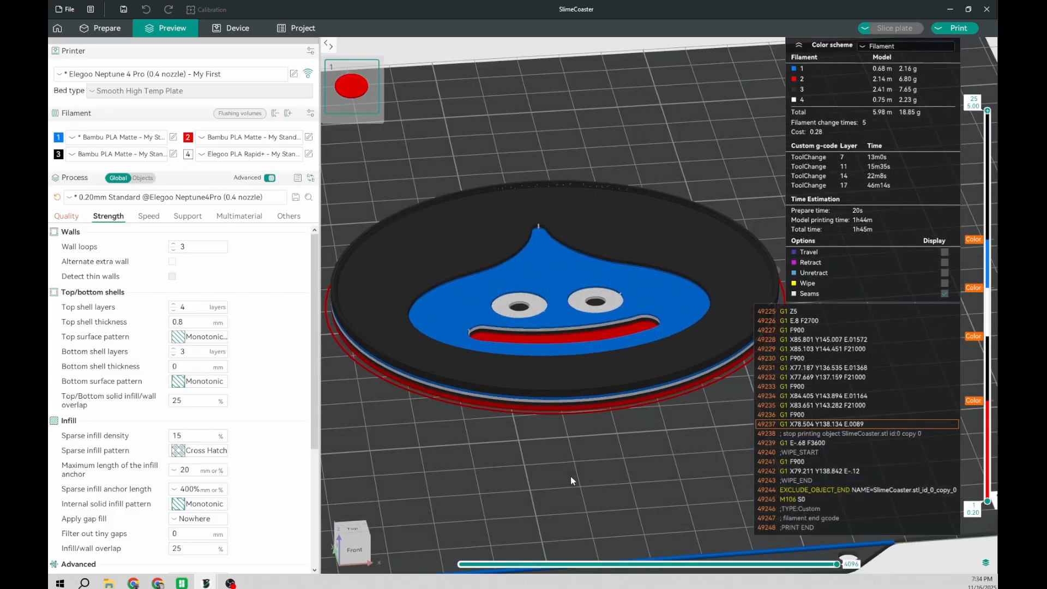
left_click(952, 14)
Step: Change the whole coaster's base filament to Filament 2, the red Bambu PLA Matte, in the object preparation view
scroll(460, 280, "down", 7)
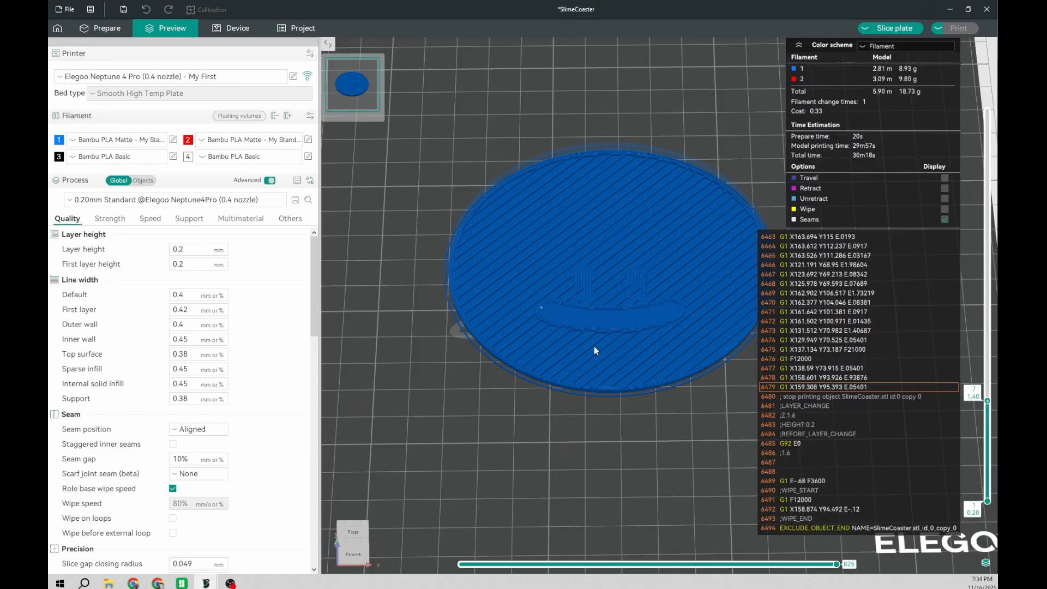
mouse_move(987, 503)
left_click_drag(988, 402, 987, 501)
left_click(99, 27)
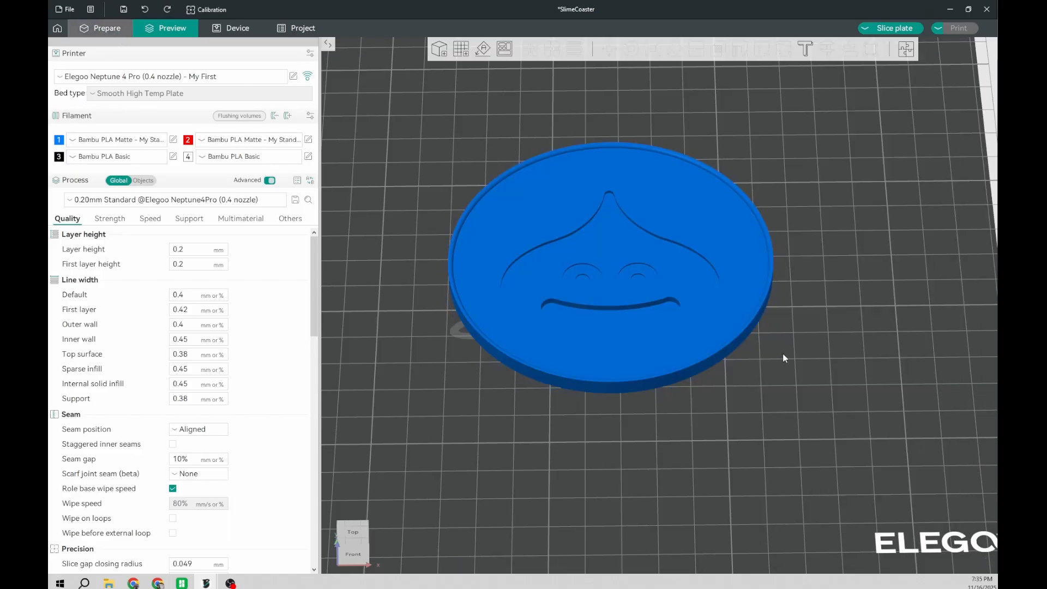
right_click(653, 338)
mouse_move(713, 335)
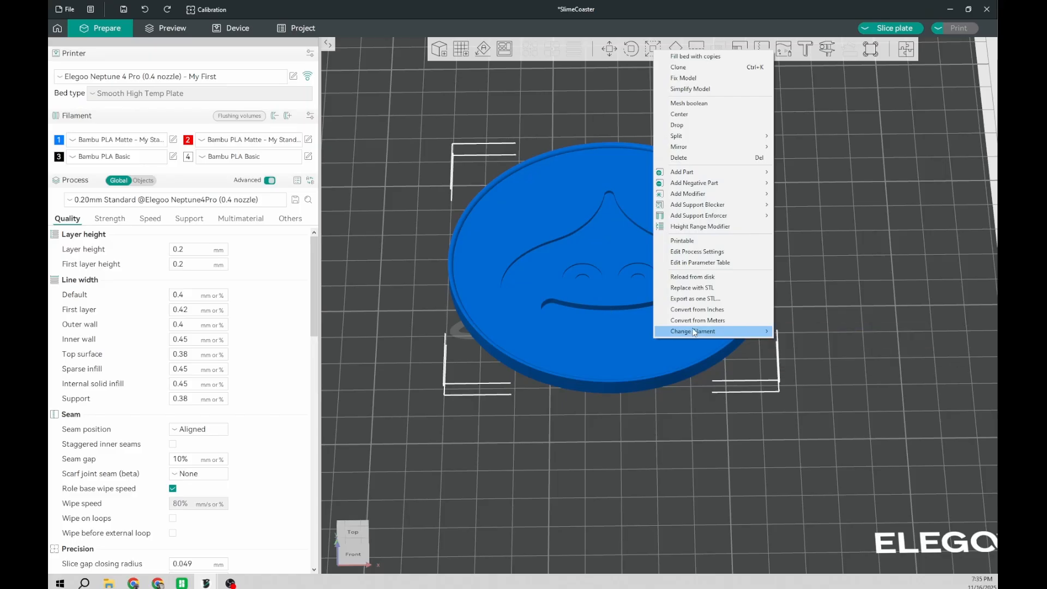
left_click(602, 342)
right_click(603, 343)
mouse_move(656, 334)
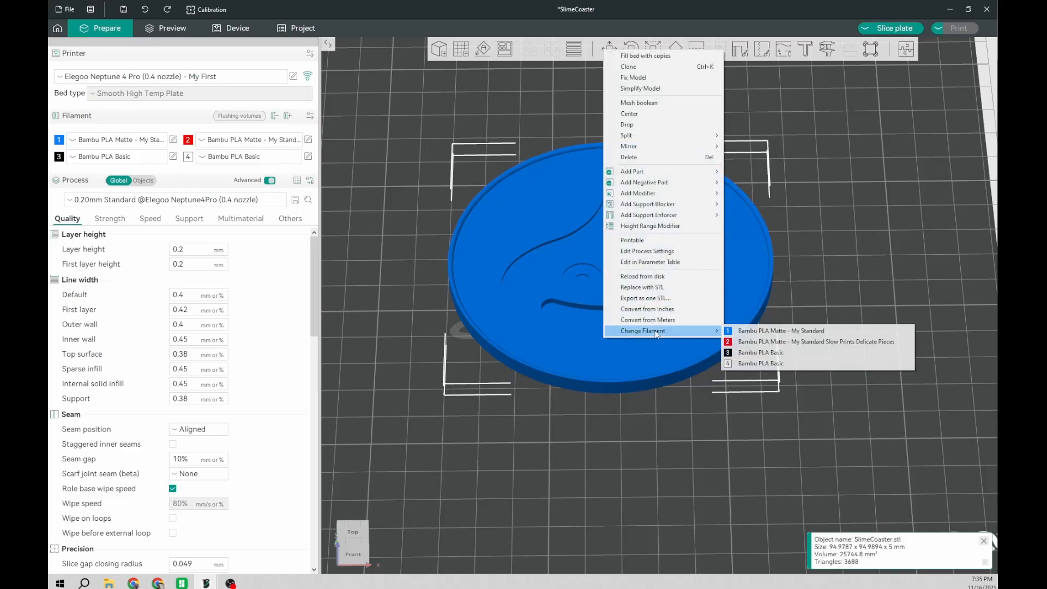
left_click(790, 341)
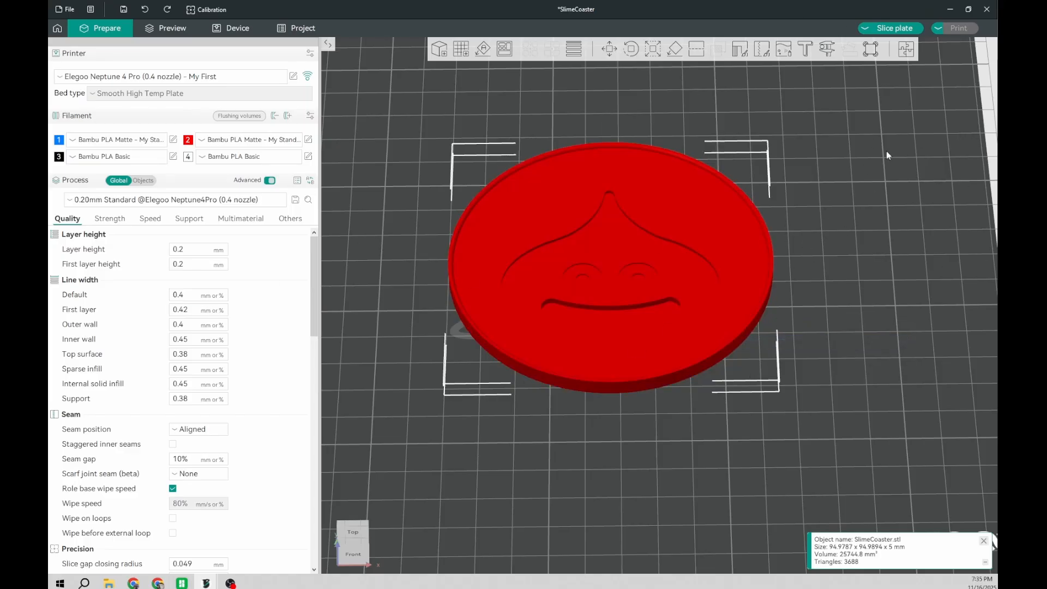
Step: Slice the plate with the red base filament and step through the preview layers up to layer 10
left_click(895, 28)
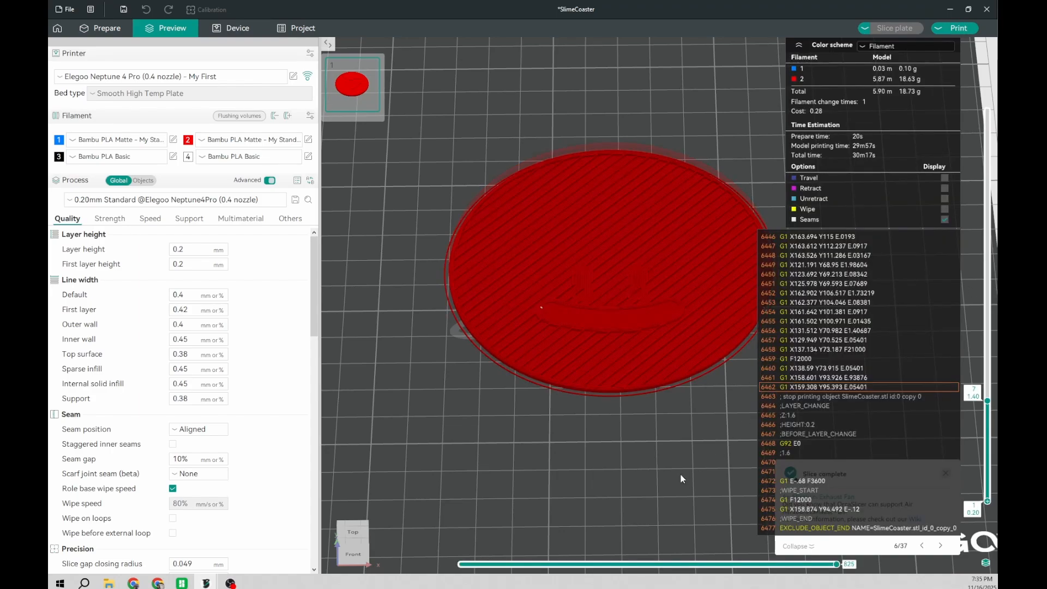
left_click_drag(680, 475, 685, 475)
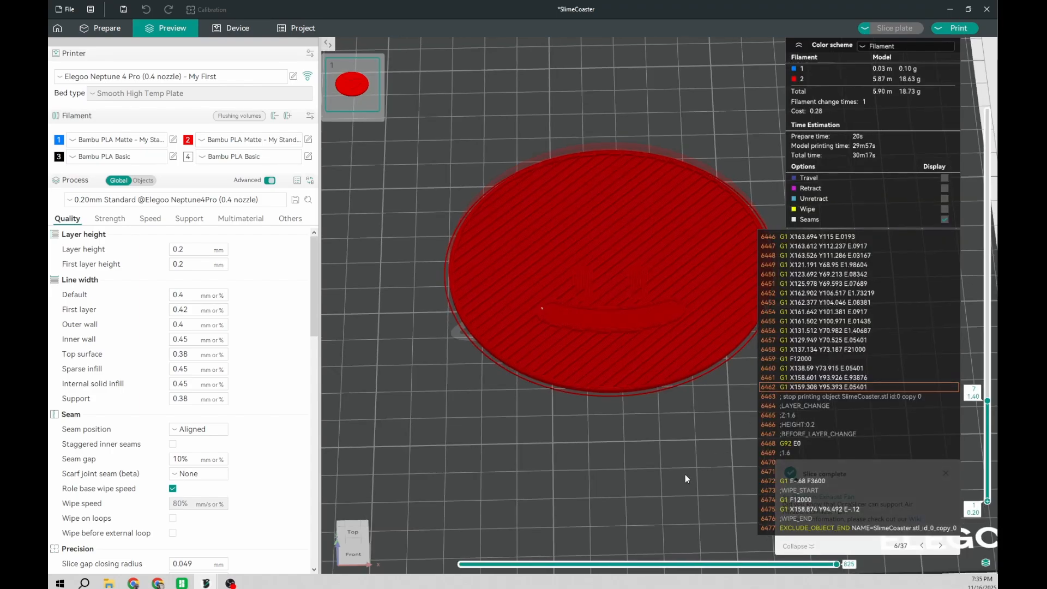
key("Up")
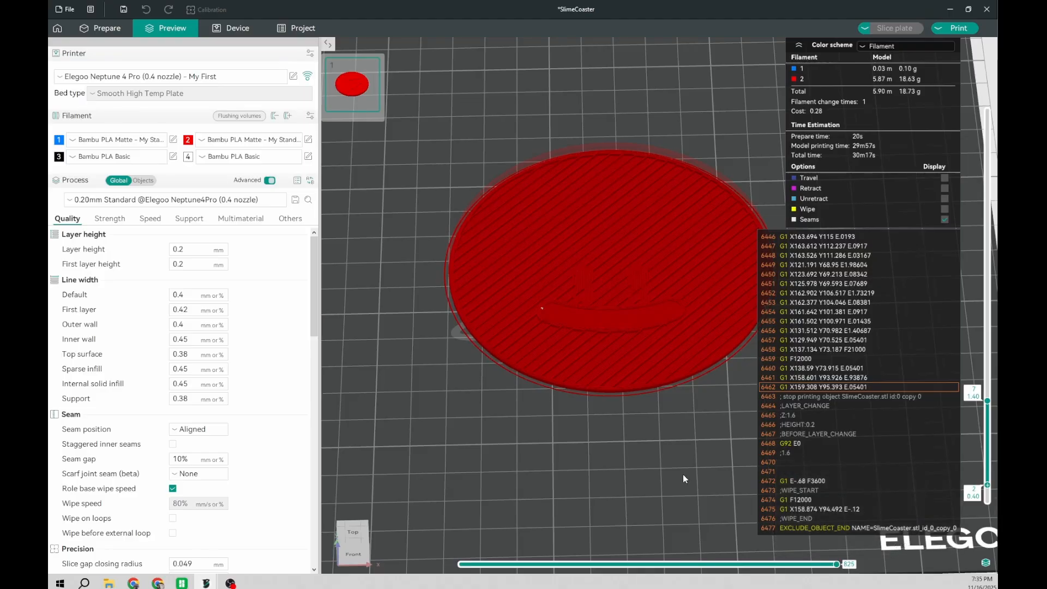
scroll(683, 473, "up", 2)
right_click_drag(682, 472, 642, 468)
key("Up")
key("Up")
key("Up")
key("Up")
key("Up")
key("Up")
key("Up")
key("Up")
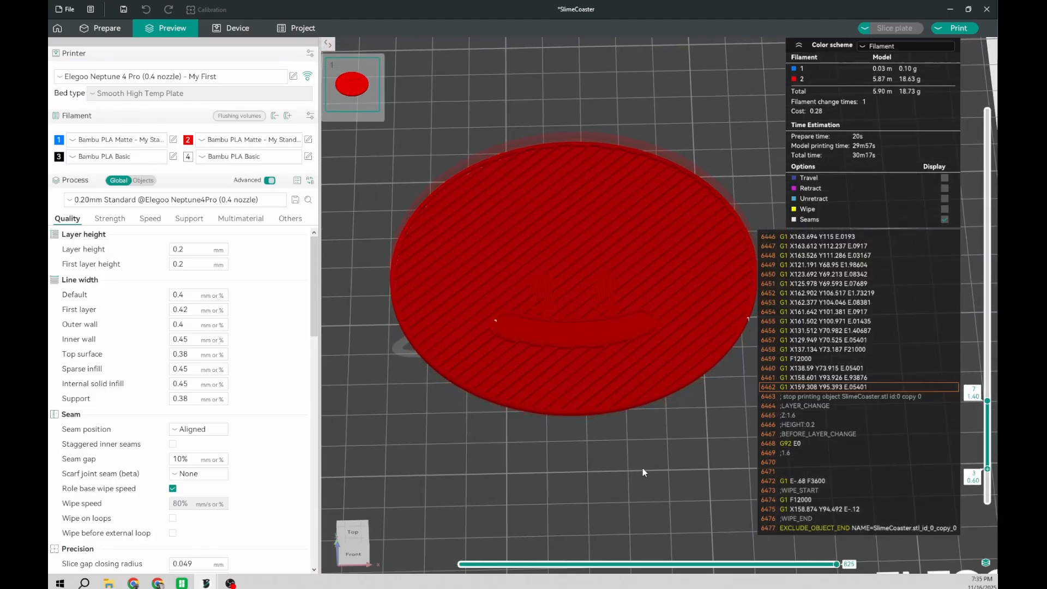
key("Down")
key("Down")
key("Down")
key("Down")
key("Down")
key("Down")
key("Down")
key("Down")
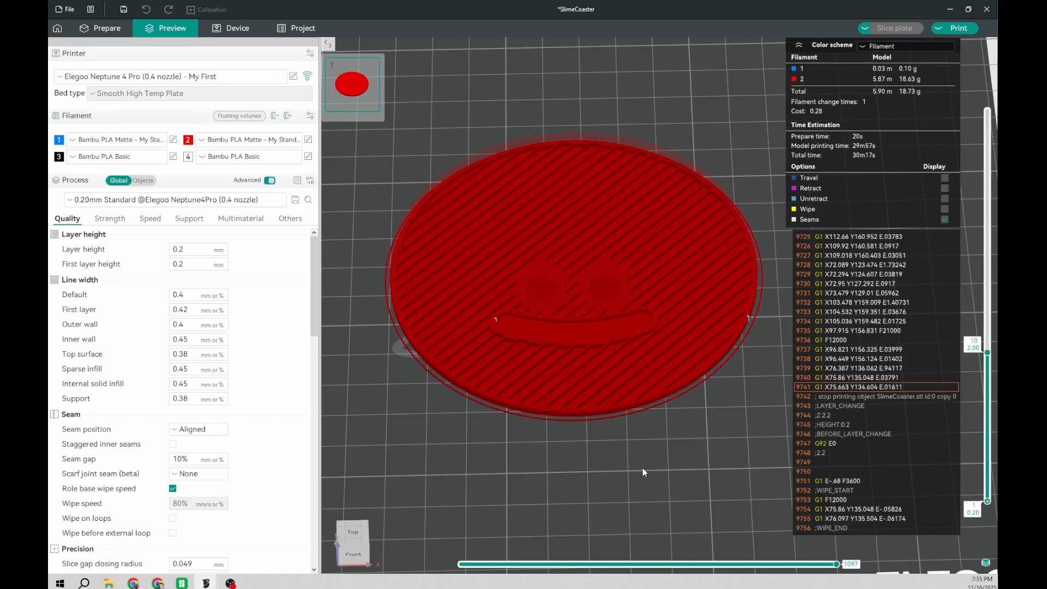
Step: Return the preview to layer 1 and step up to layer 4 to examine where the mouth starts
left_click_drag(986, 354, 986, 498)
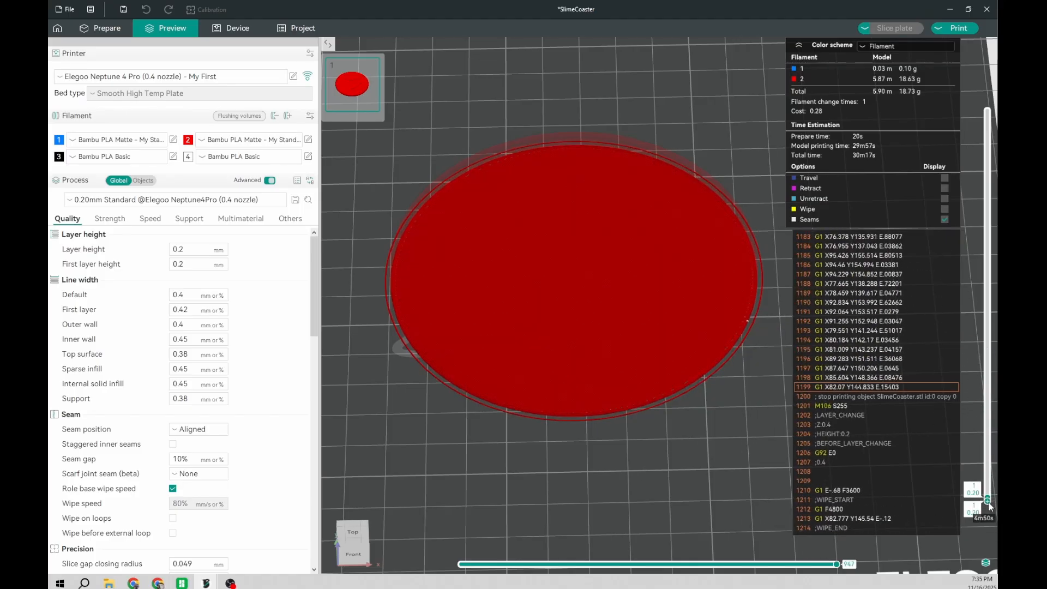
key("Up")
key("Up")
key("Up")
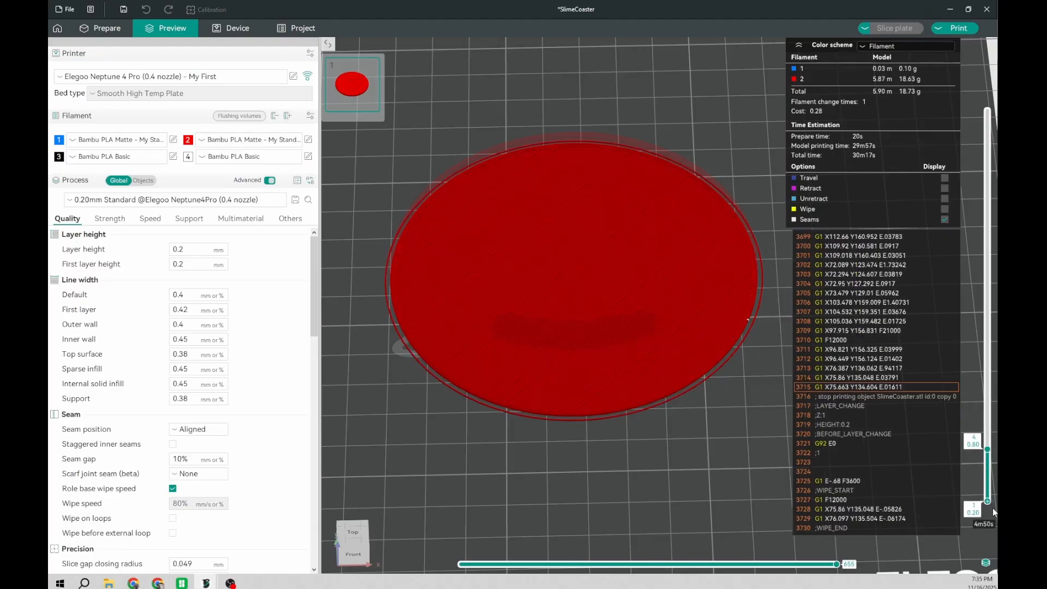
right_click(986, 504)
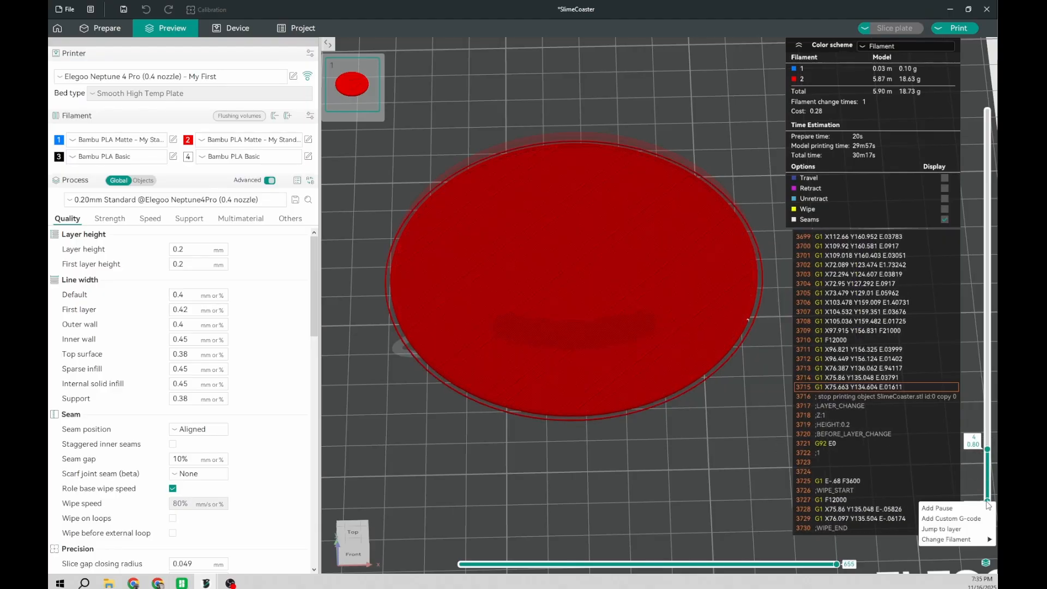
left_click(960, 530)
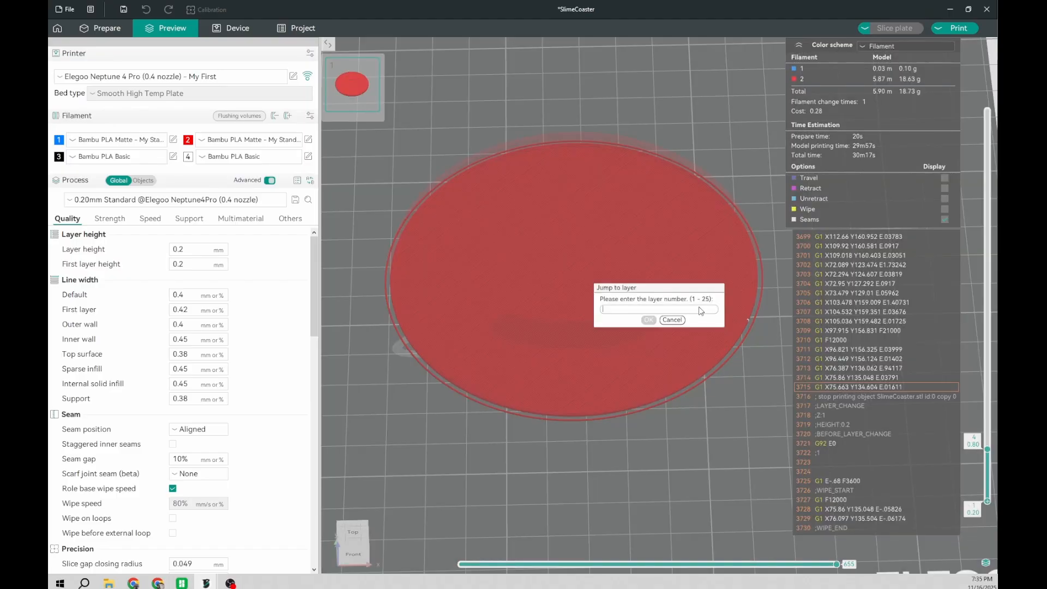
type("8")
key("Return")
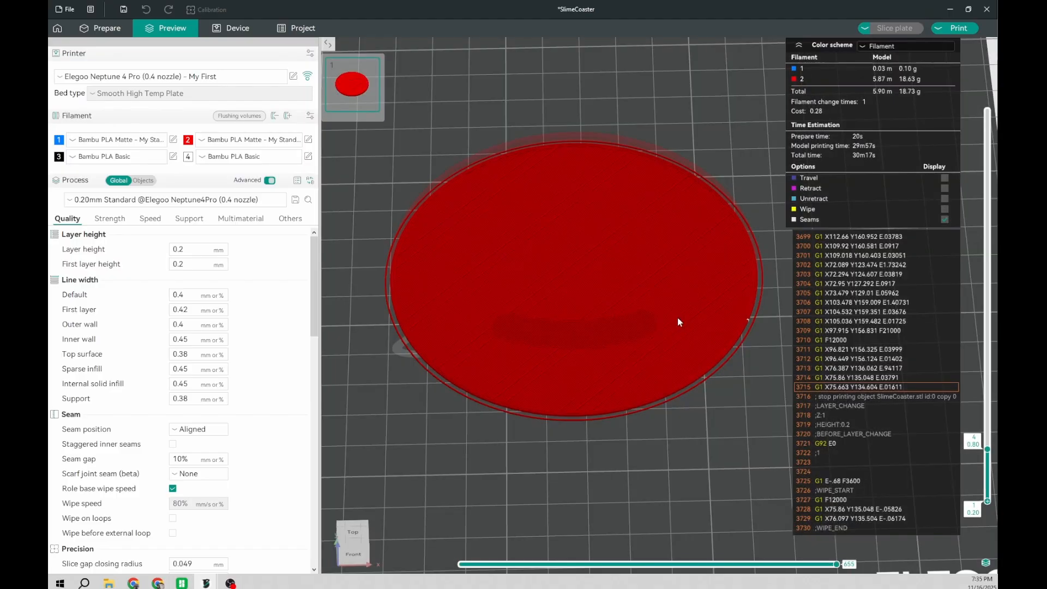
Step: Restore the preview's lower limit to layer 1 and step up to layer 7 to inspect the mouth outline up close
key("Down")
key("Down")
key("Down")
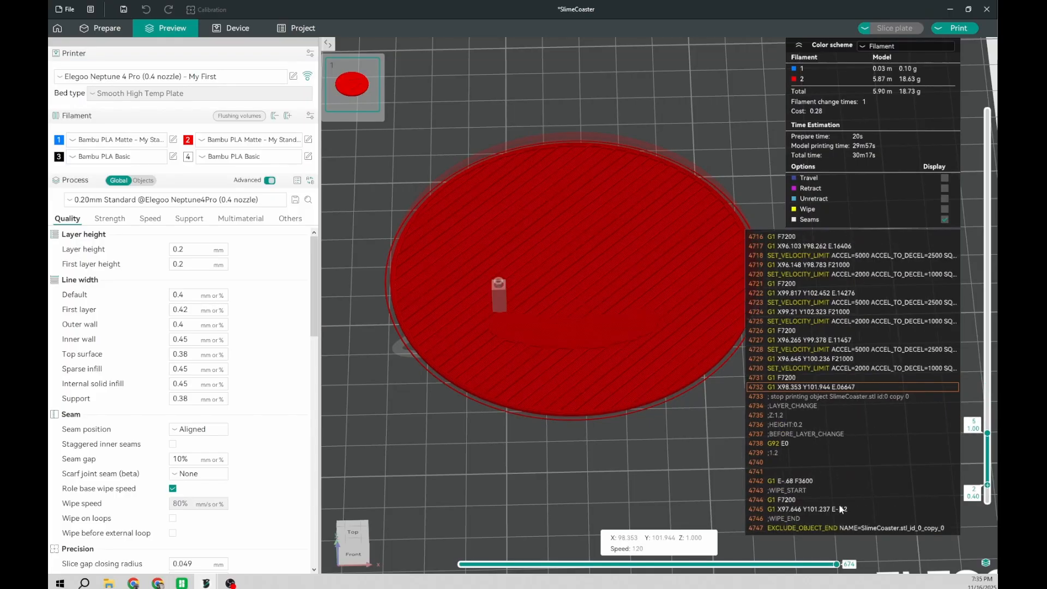
left_click_drag(987, 485, 986, 504)
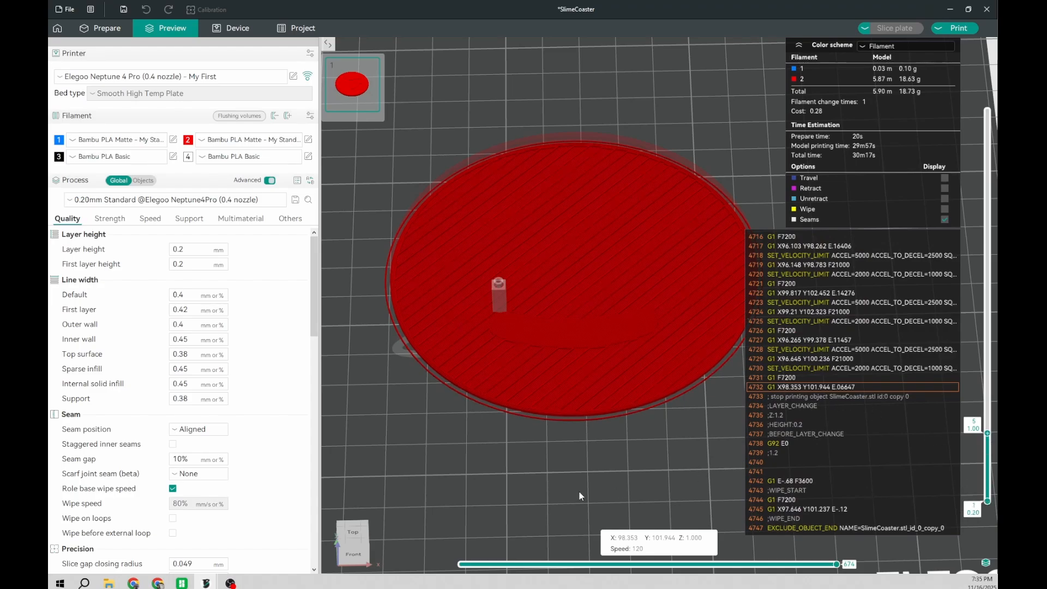
key("Up")
key("Up")
key("Up")
key("Down")
scroll(579, 492, "up", 5)
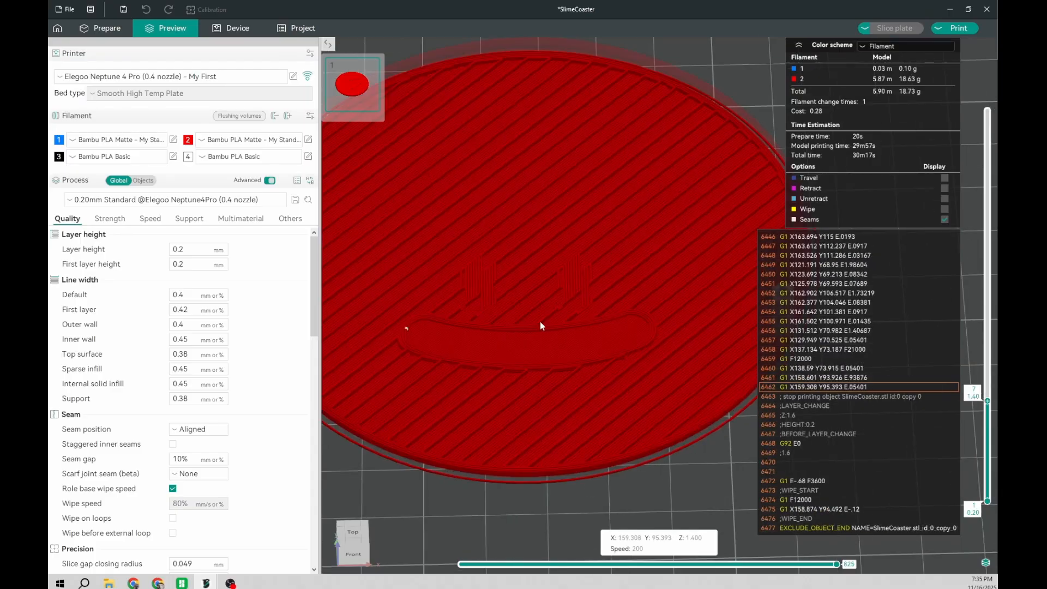
Step: Check the mouth, eye and pupil colours against the finished multicolour SlimeCoaster project, and minimise its window
right_click(987, 400)
mouse_move(947, 440)
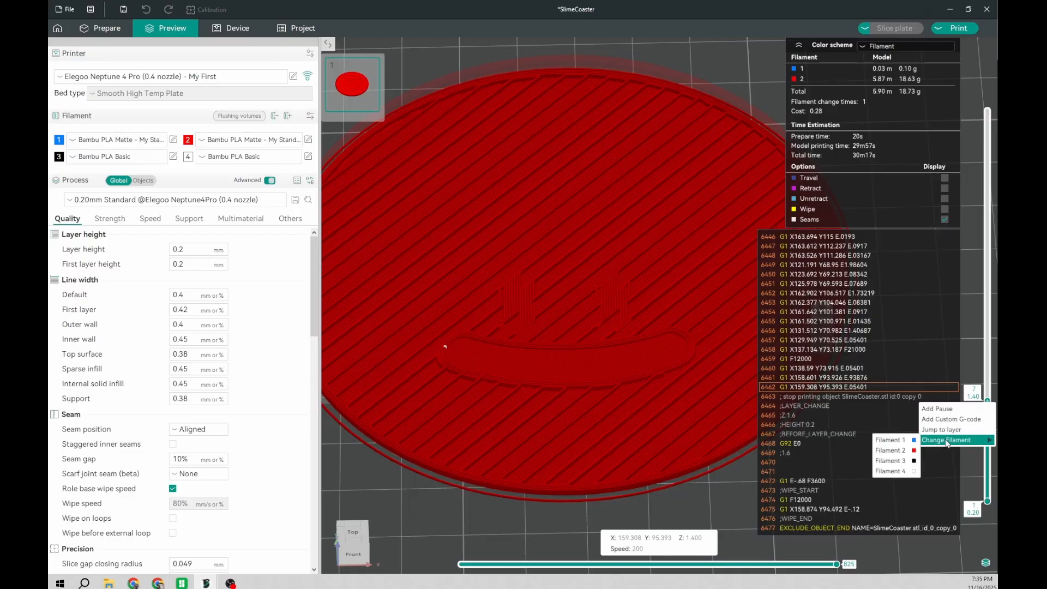
left_click(206, 582)
left_click(174, 557)
left_click_drag(639, 342, 608, 371)
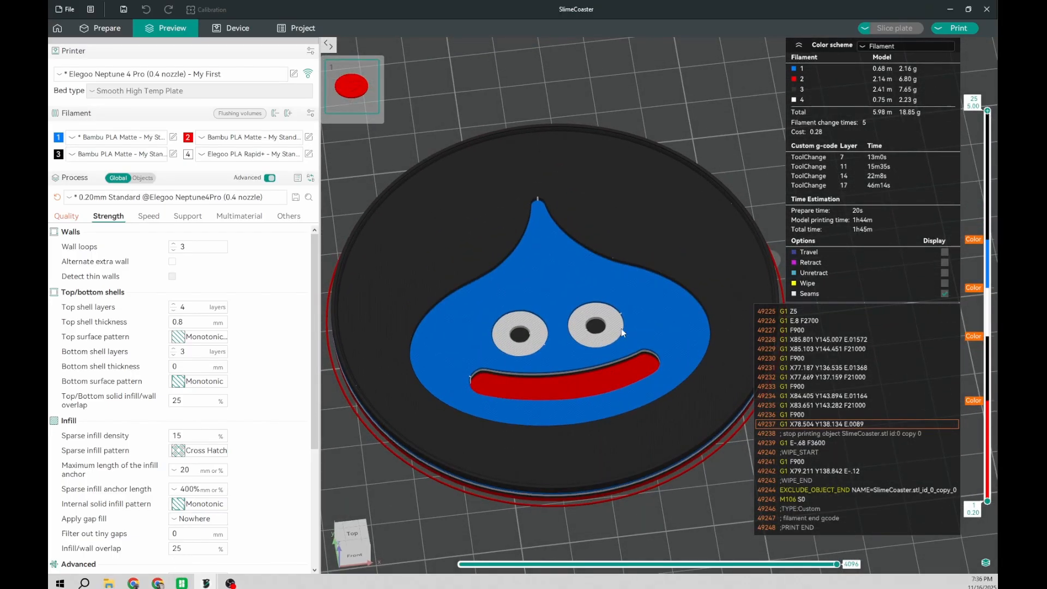
left_click(949, 9)
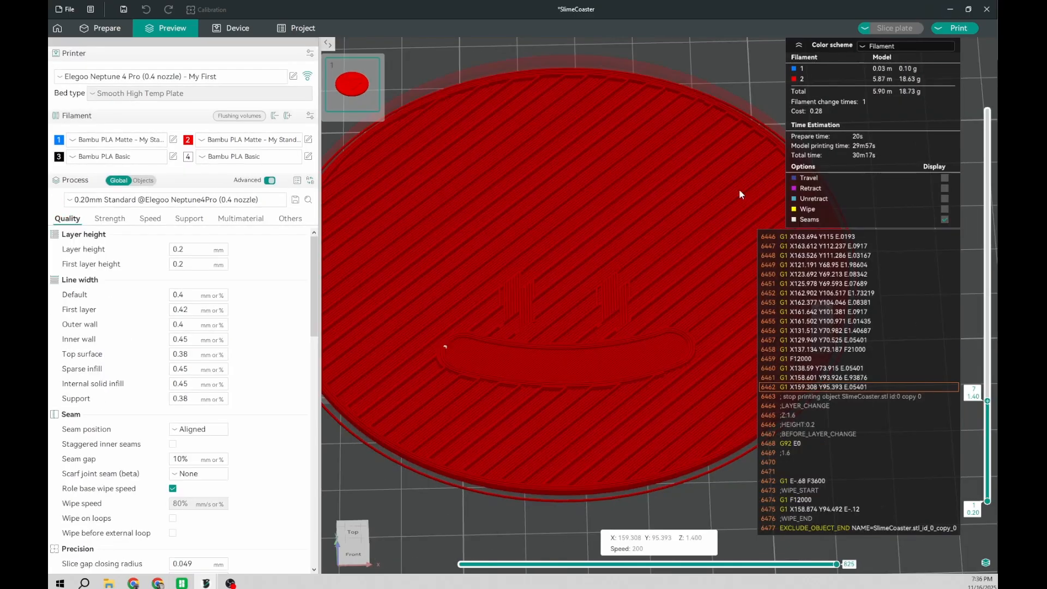
Step: Step the preview through the layers above 7 to examine how the eyes form, and return to layer 7
key("Up")
key("Up")
key("Up")
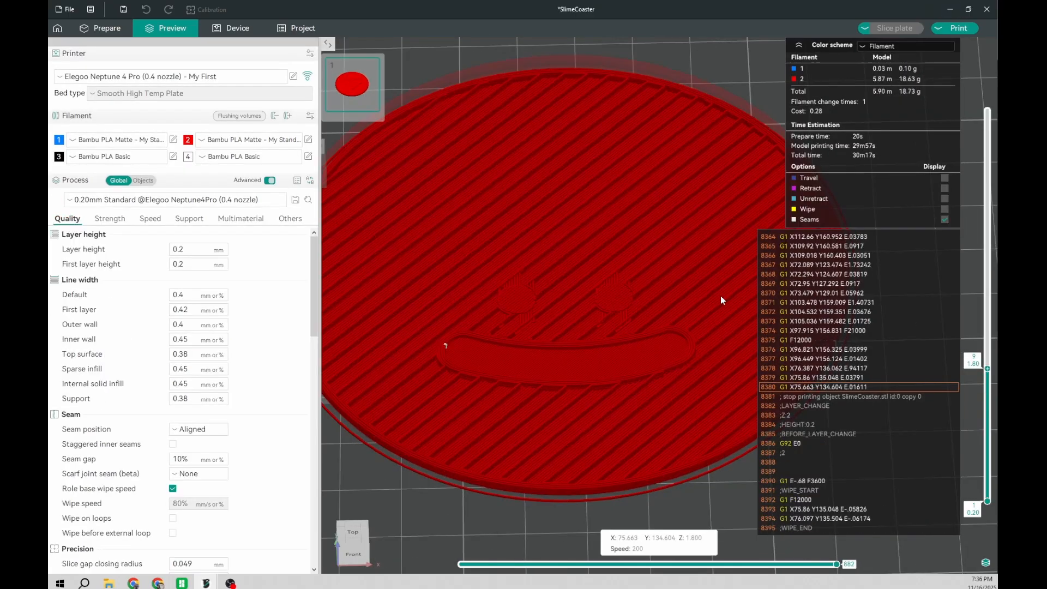
key("Up")
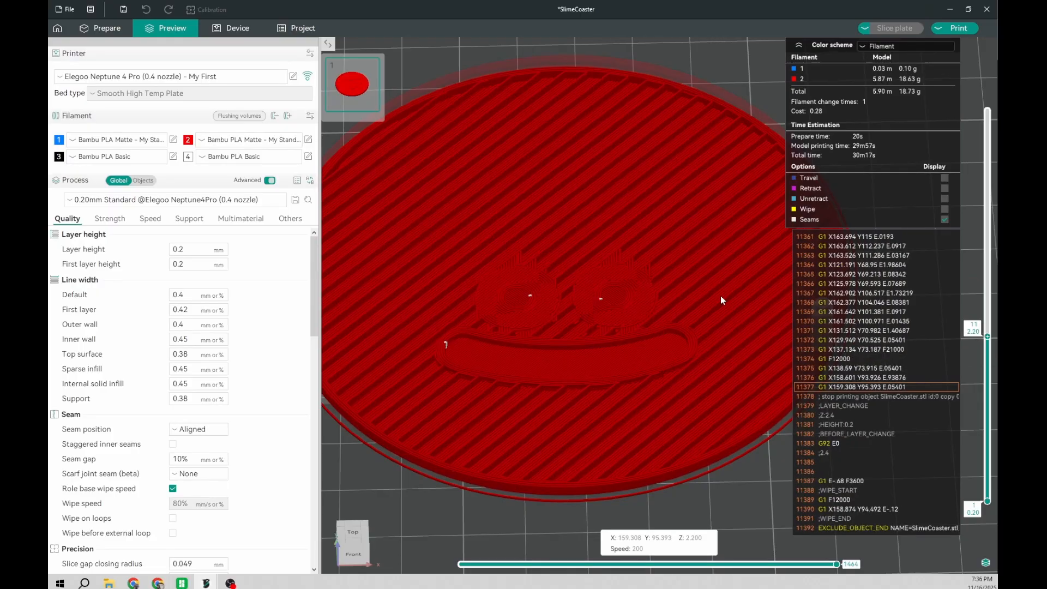
key("Up")
key("Down")
key("Down")
key("Down")
key("Down")
key("Down")
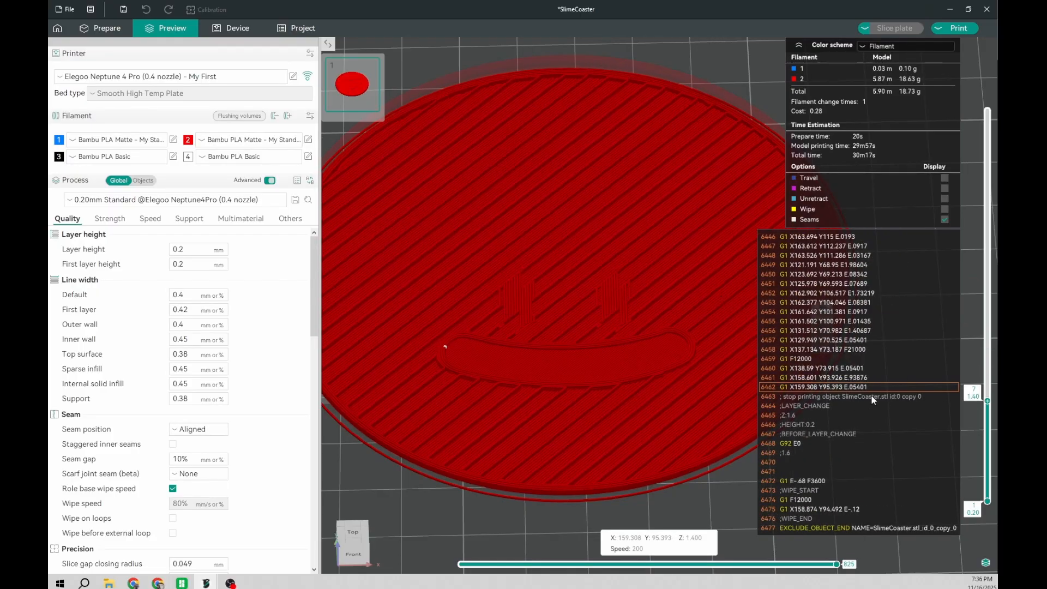
Step: Add a filament change to the black Filament 3 at layer 7 and reslice the plate
right_click(987, 401)
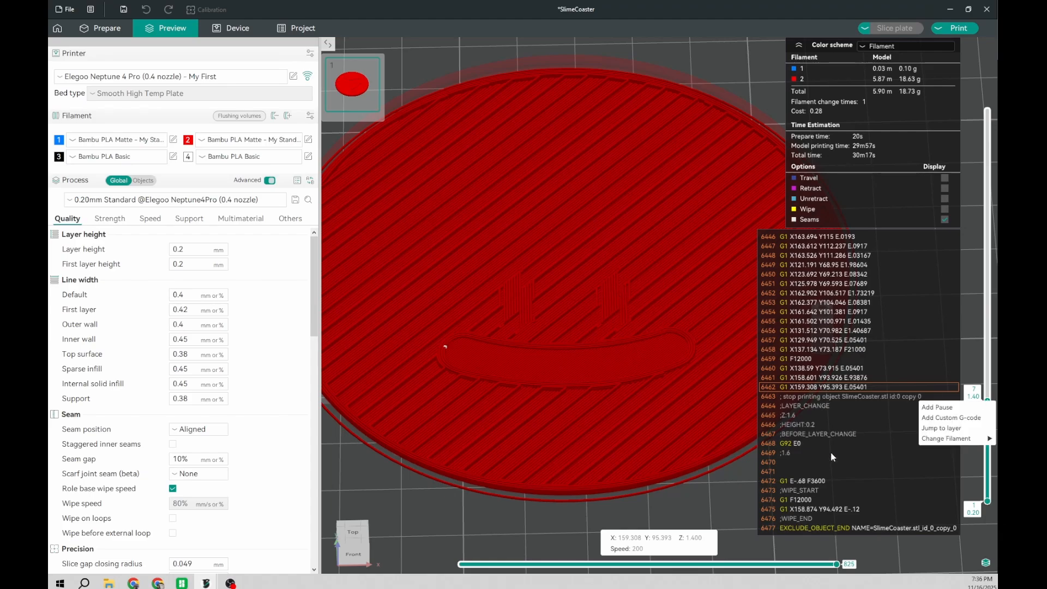
left_click(894, 459)
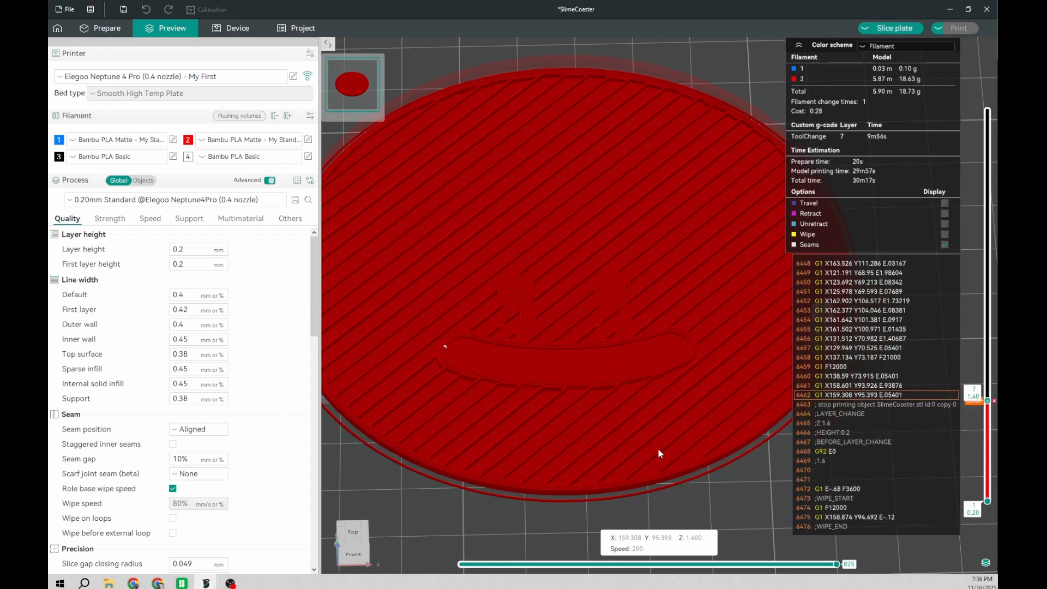
key("Up")
key("Up")
key("Up")
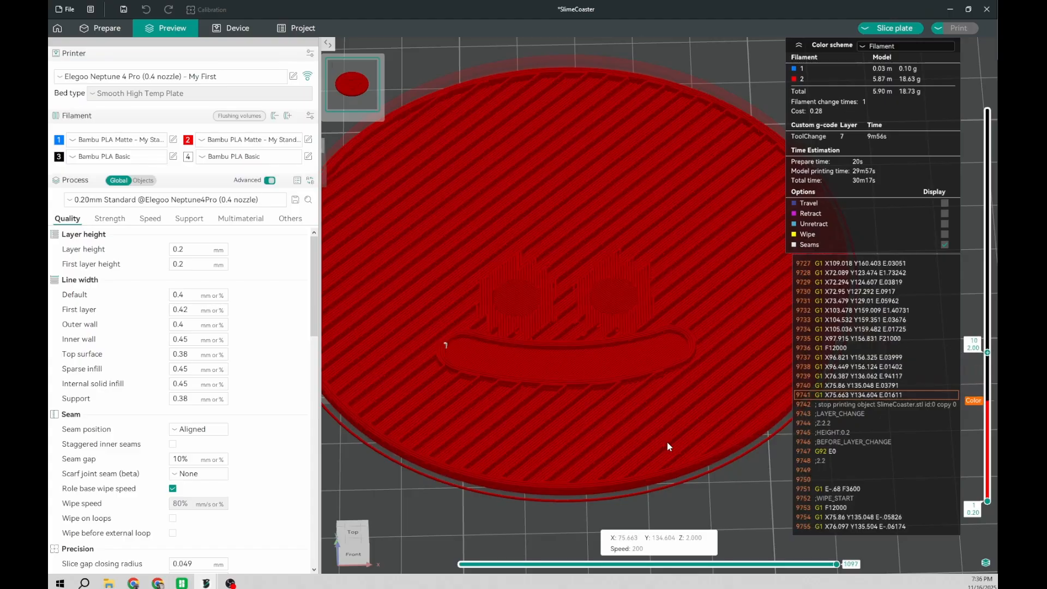
left_click(893, 28)
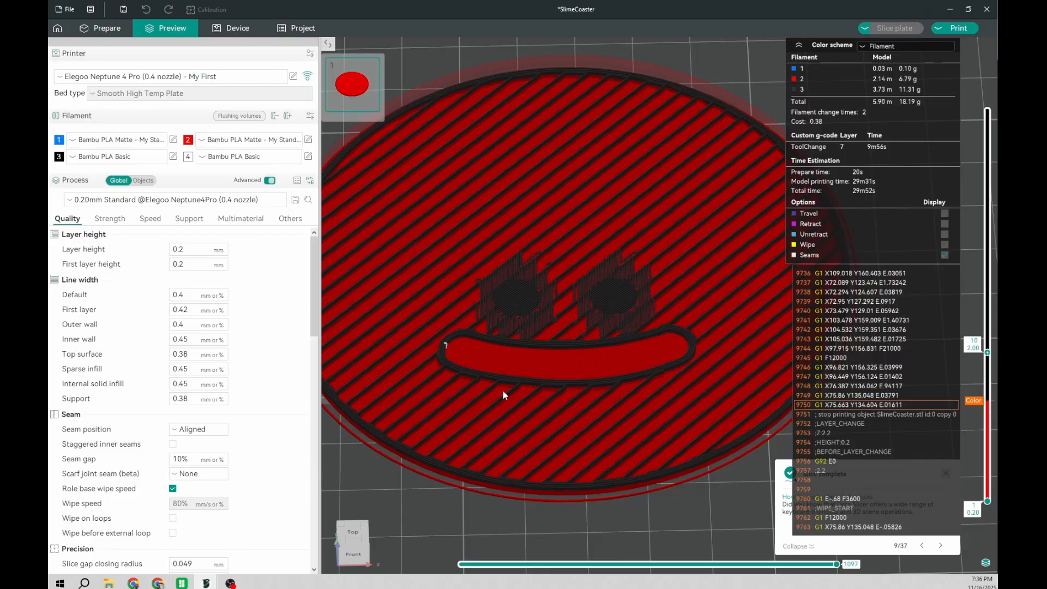
Step: Compare layers 10 and 11 to determine where the pupils end and the whites of the eyes begin
scroll(503, 390, "up", 1)
scroll(712, 525, "down", 1)
key("Down")
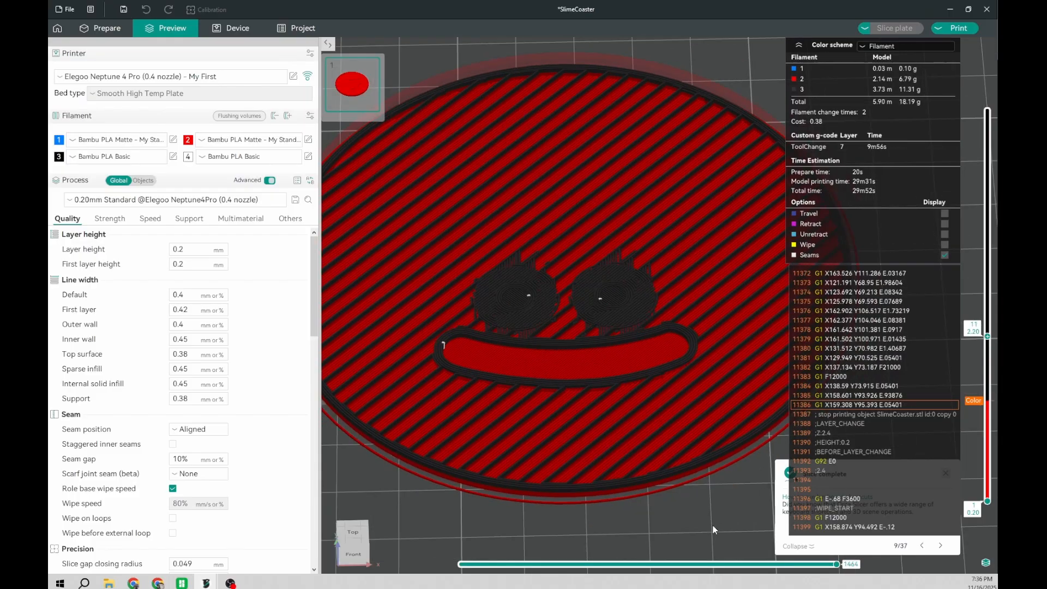
key("Up")
key("Up")
key("Up")
key("Up")
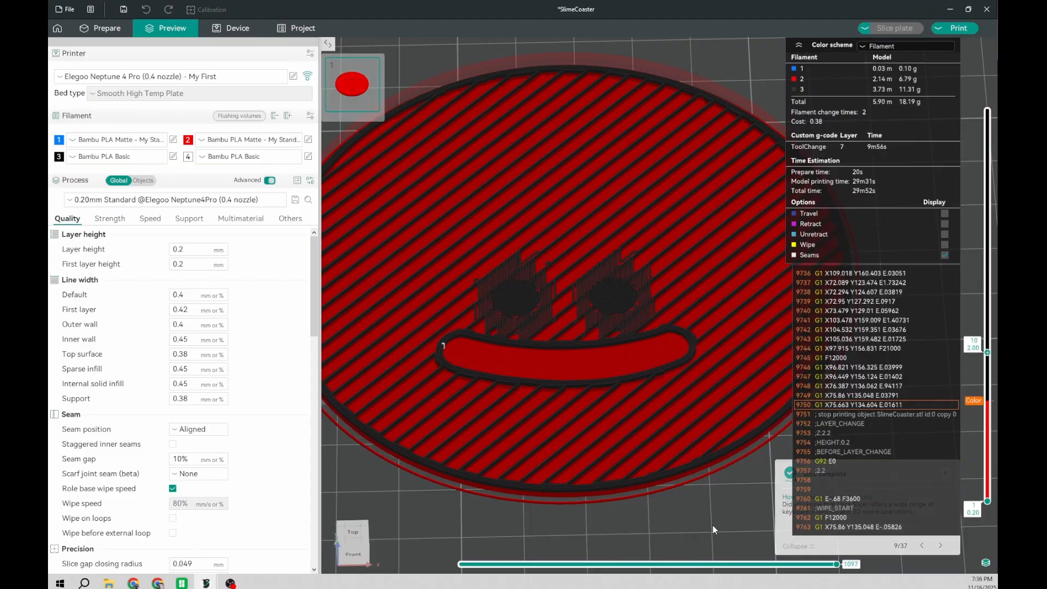
key("Down")
key("Down")
key("Down")
key("Down")
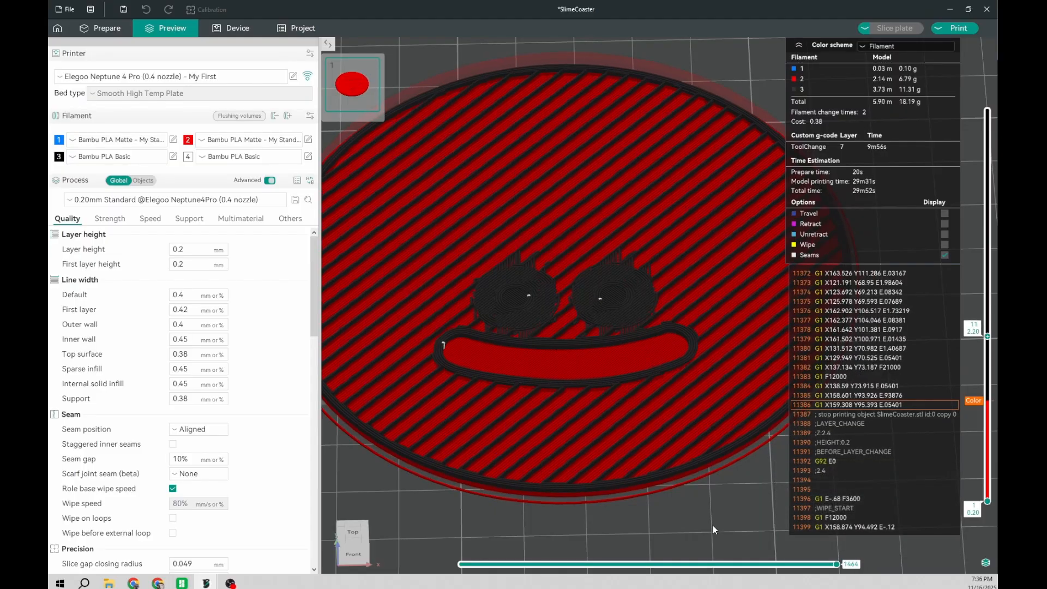
key("Up")
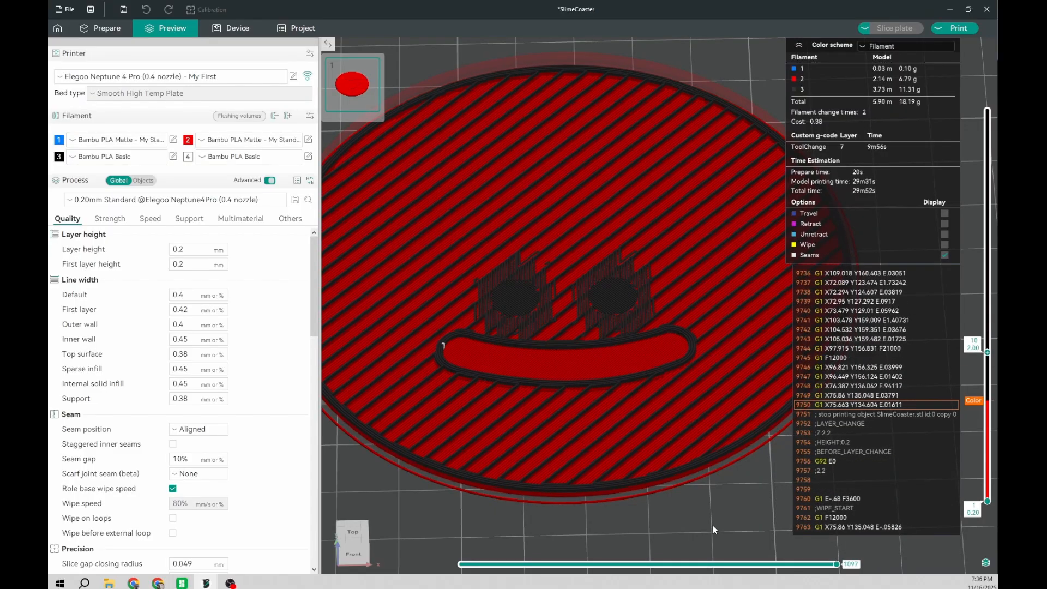
key("Up")
key("Down")
Step: Add a filament change to the white Filament 4 at layer 10 and reslice the plate
right_click(982, 352)
mouse_move(949, 388)
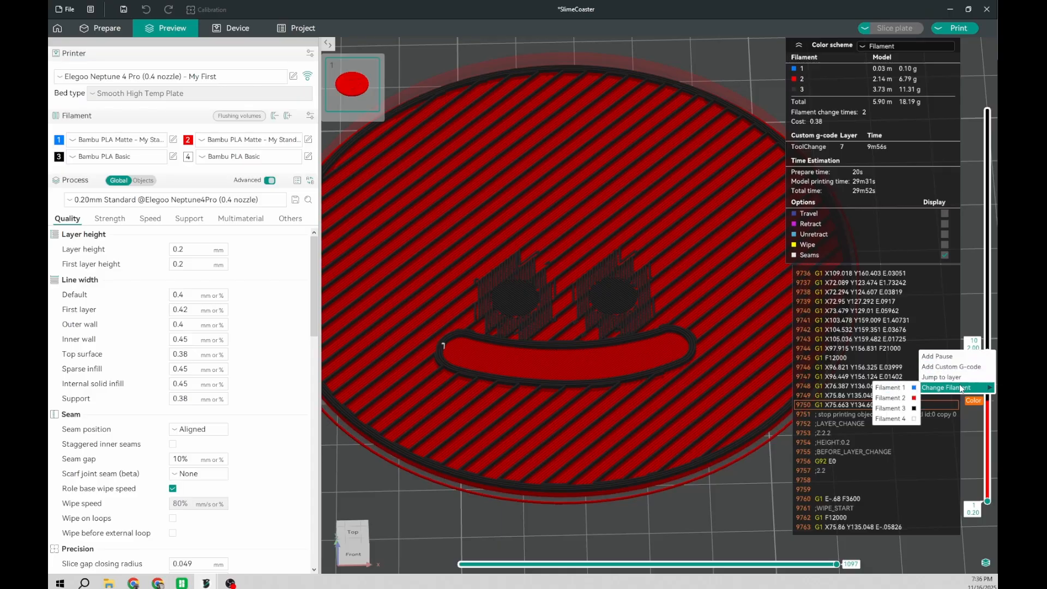
left_click(890, 419)
key("Up")
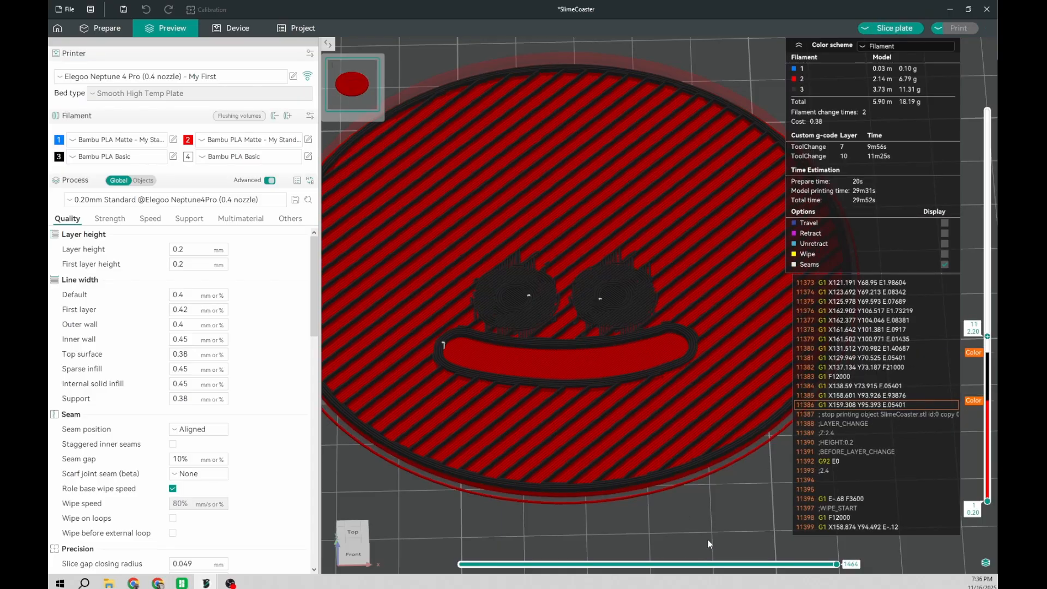
key("Down")
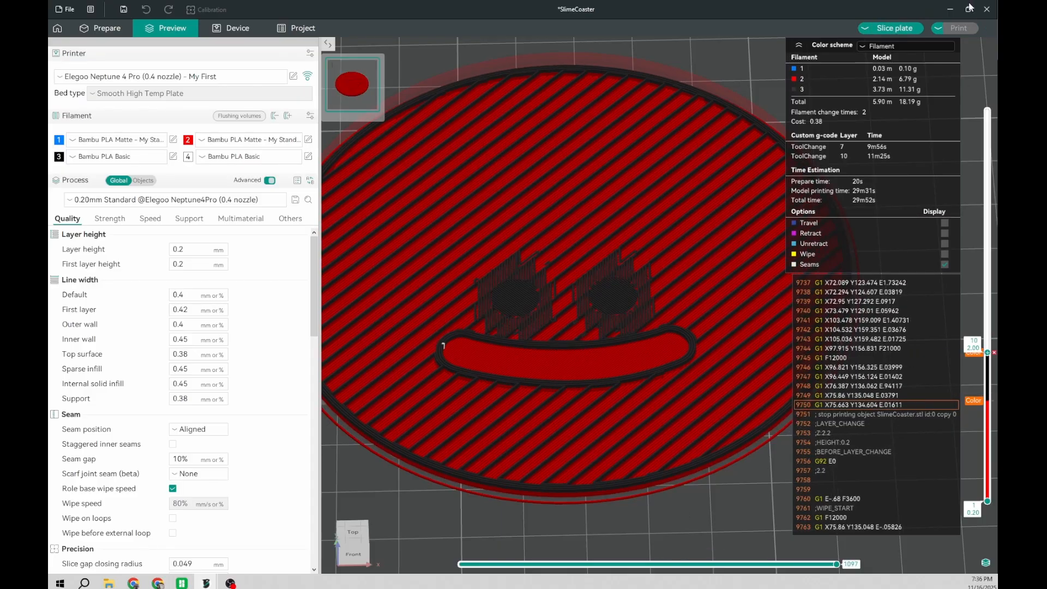
left_click(909, 30)
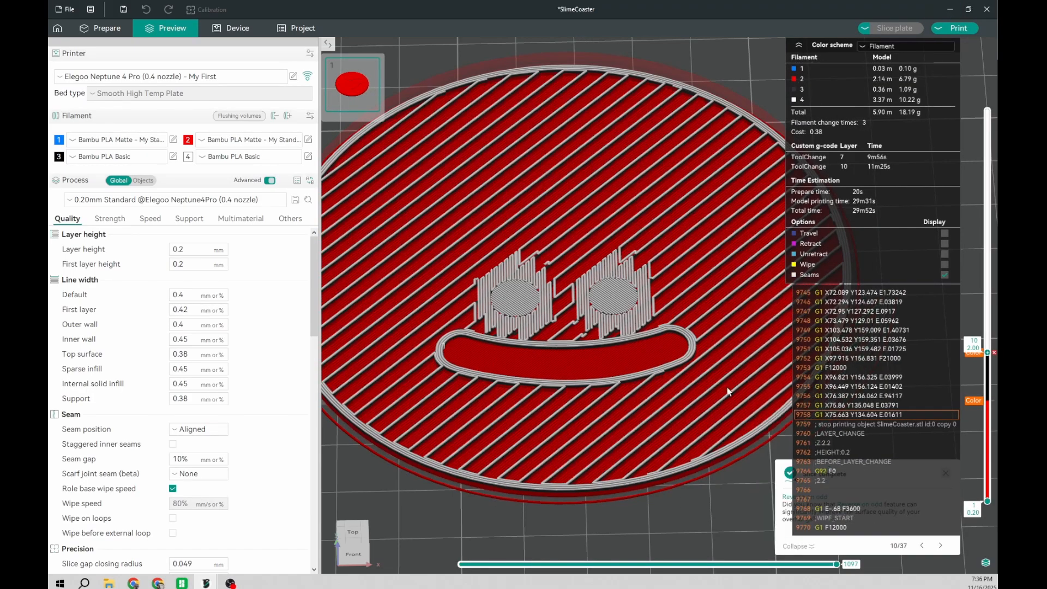
Step: Step between layers 9 and 13 to examine whether the change to white falls on the right layer for the eyes
key("Up")
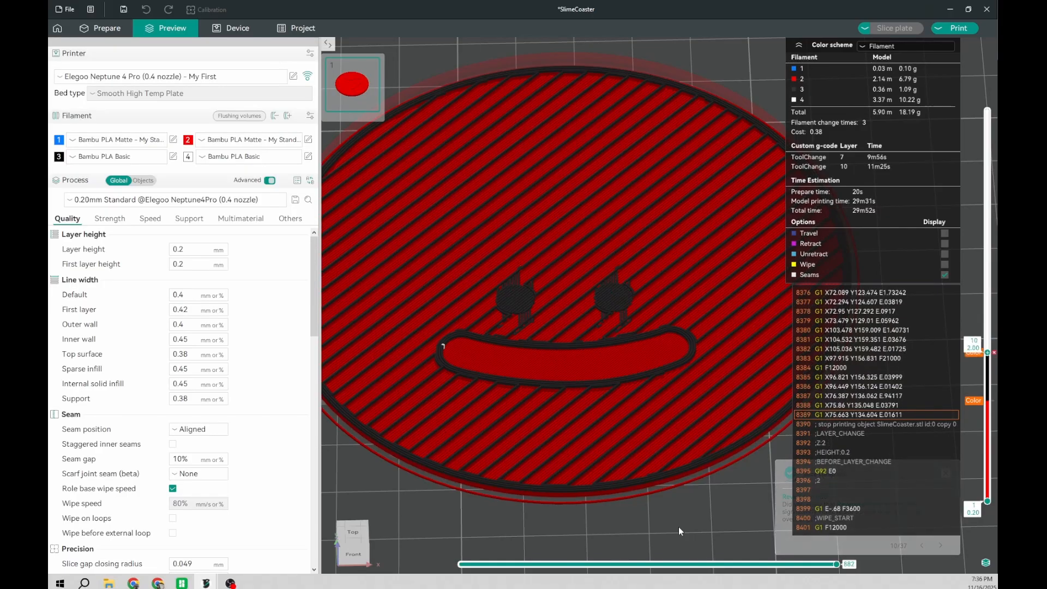
key("Up")
key("Down")
key("Down")
key("Down")
key("Up")
key("Up")
key("Up")
key("Up")
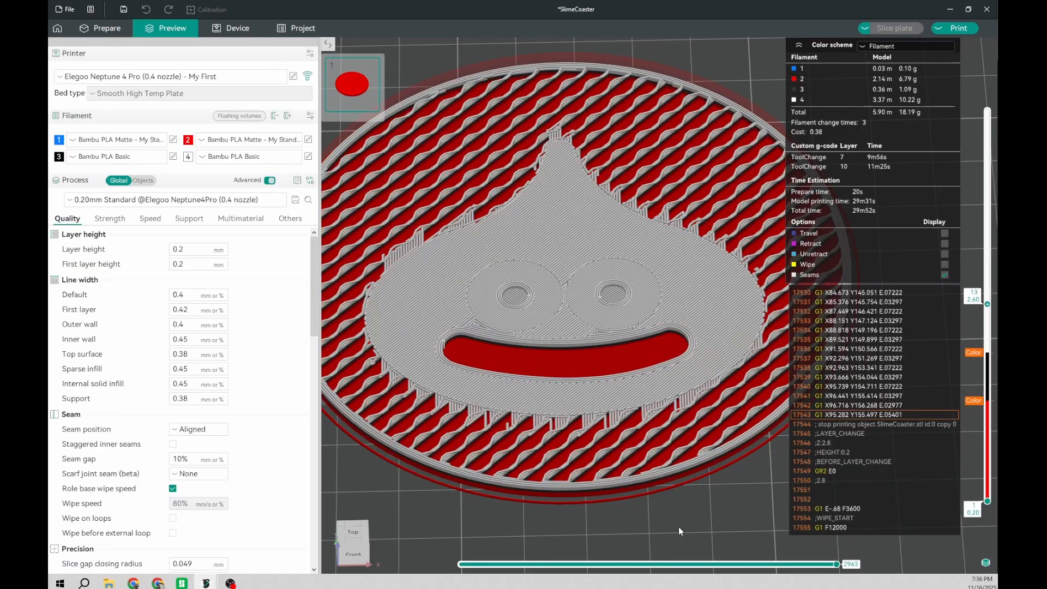
key("Down")
key("Down")
key("Down")
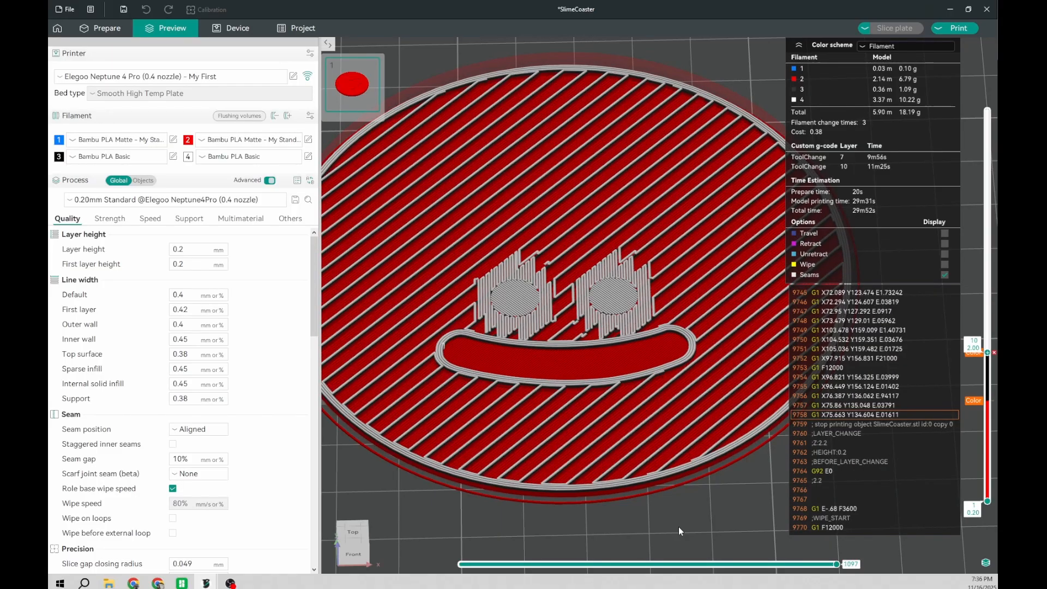
mouse_move(994, 354)
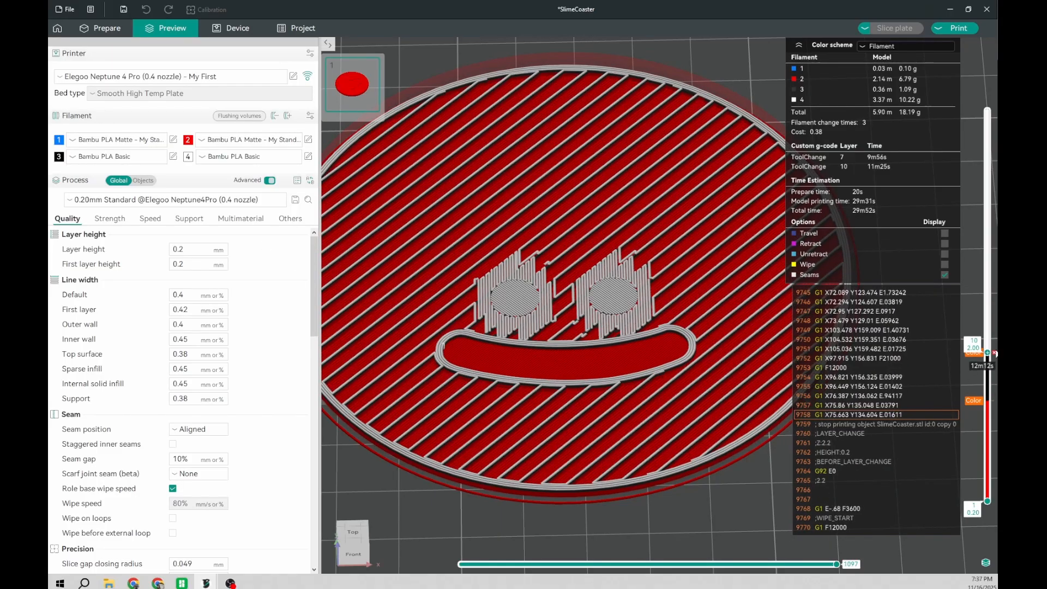
Step: Move the change to the white Filament 4 from layer 10 to layer 11 and reslice the plate
left_click(994, 353)
key("Up")
key("Up")
key("Down")
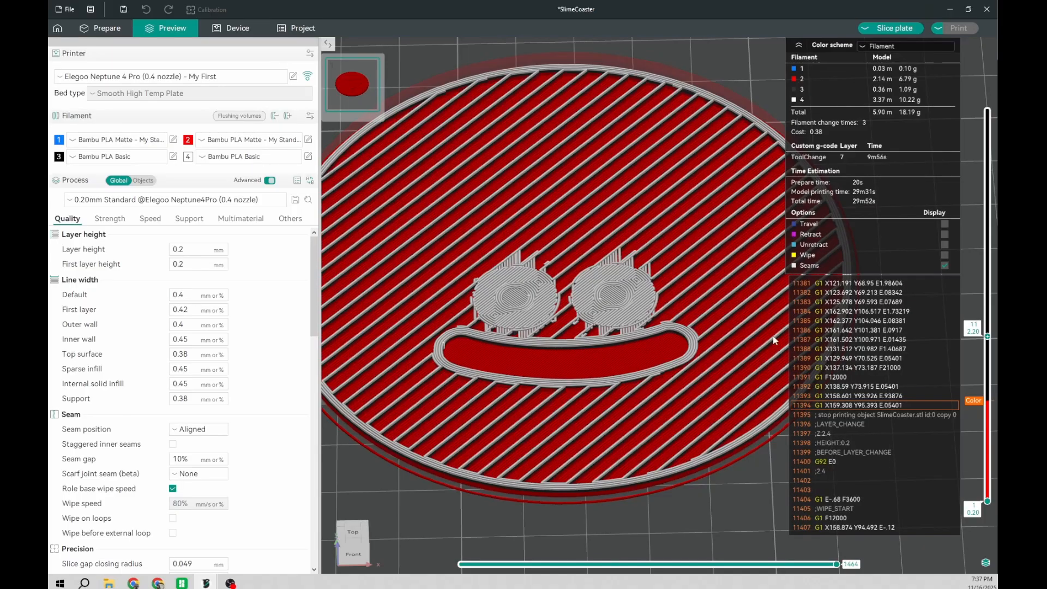
right_click(986, 336)
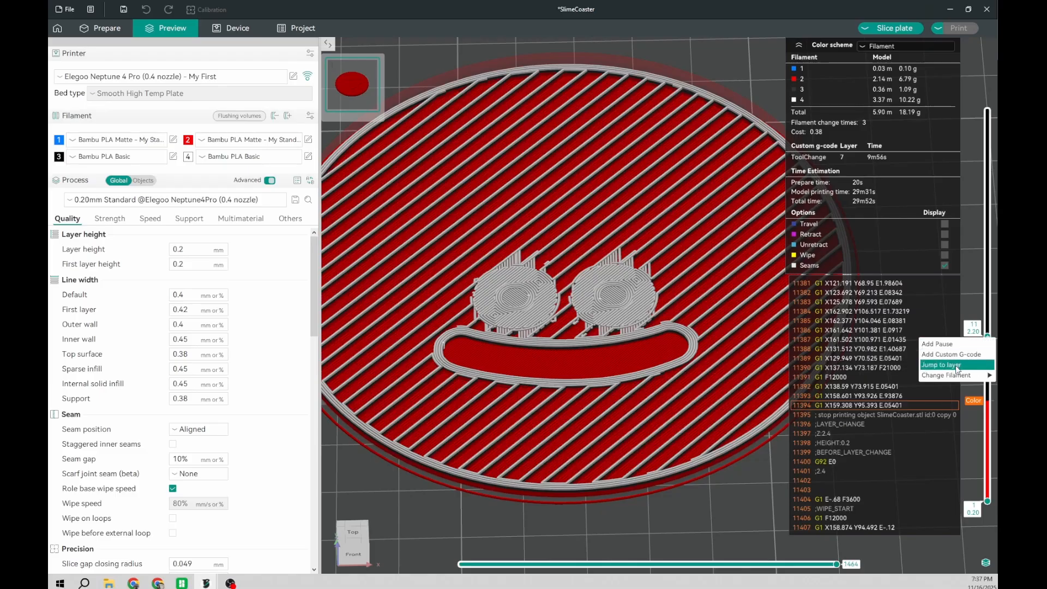
mouse_move(953, 379)
left_click(890, 406)
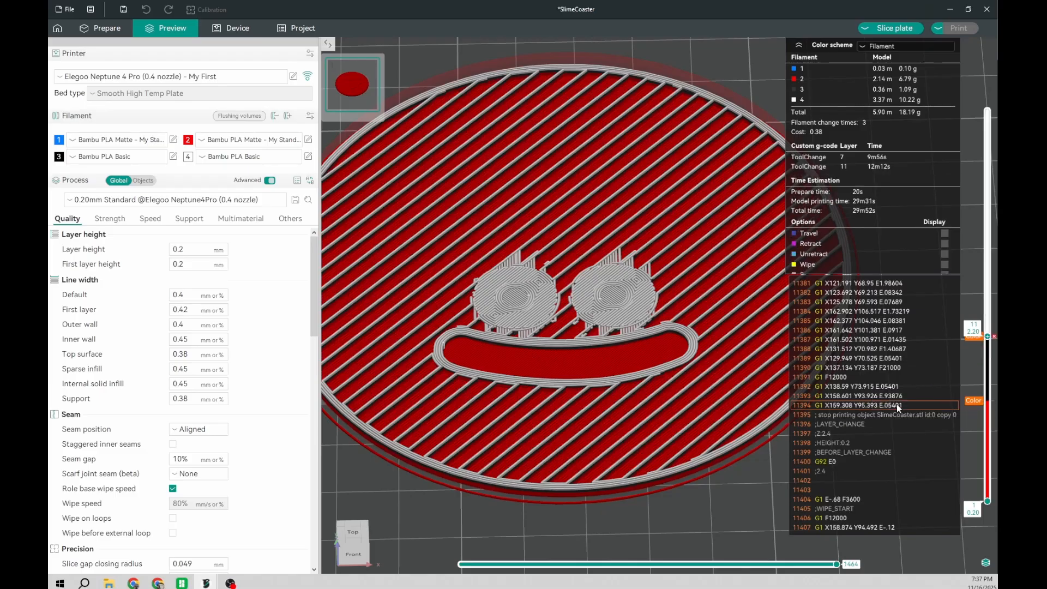
left_click(894, 28)
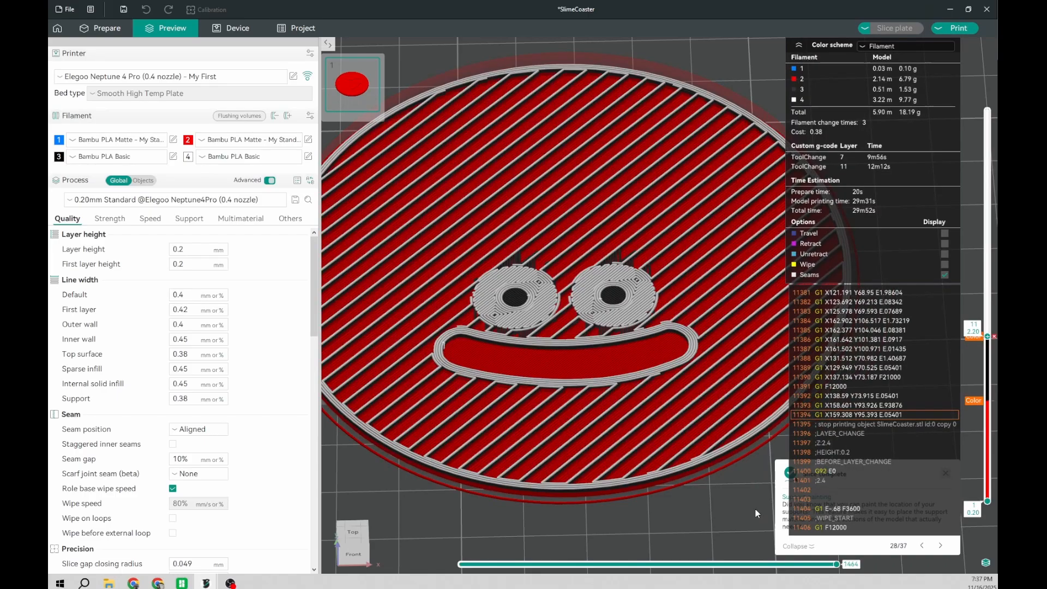
Step: Step between layers 11 and 13 to examine how the pupils and the whites of the eyes are coloured
key("Up")
key("Down")
key("Up")
key("Down")
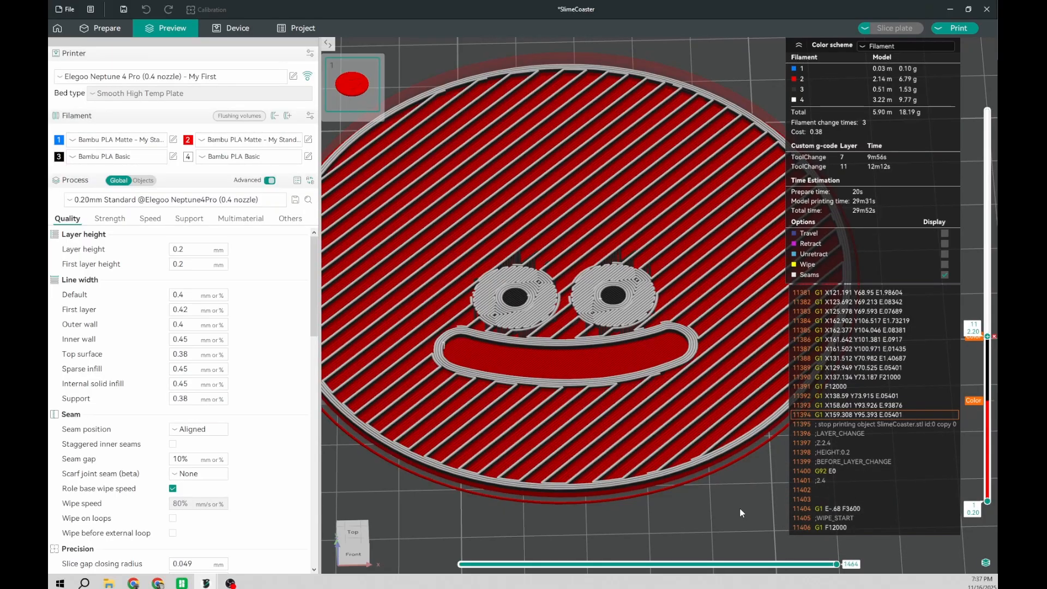
key("Up")
key("Up")
key("Down")
key("Down")
key("Up")
key("Up")
key("Down")
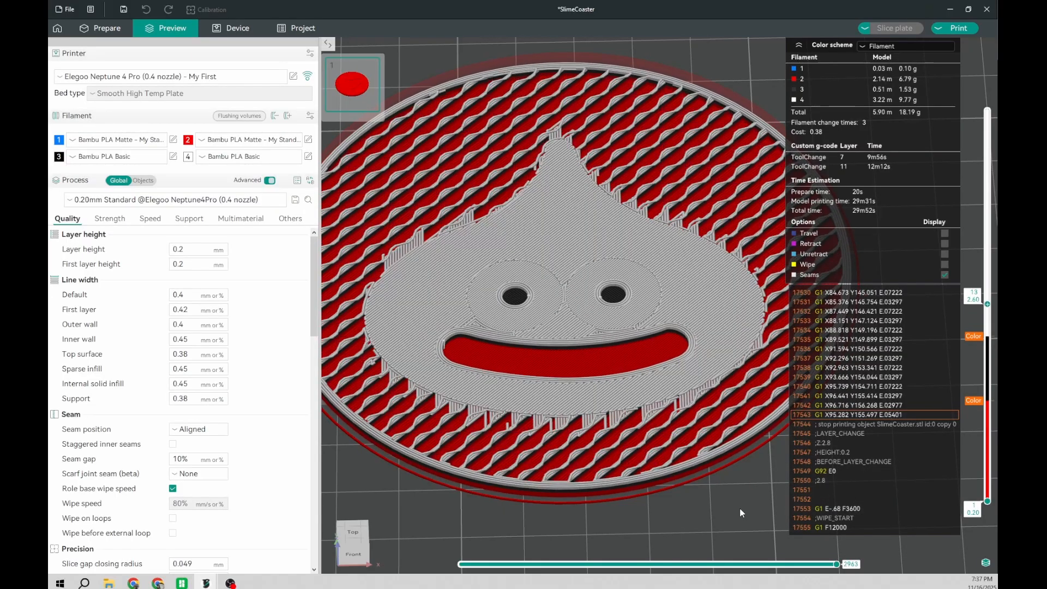
Step: Compare layers 13 and 14 up close to determine where the eye whites end and the slime's body colour should begin
scroll(578, 403, "up", 4)
scroll(626, 326, "down", 5)
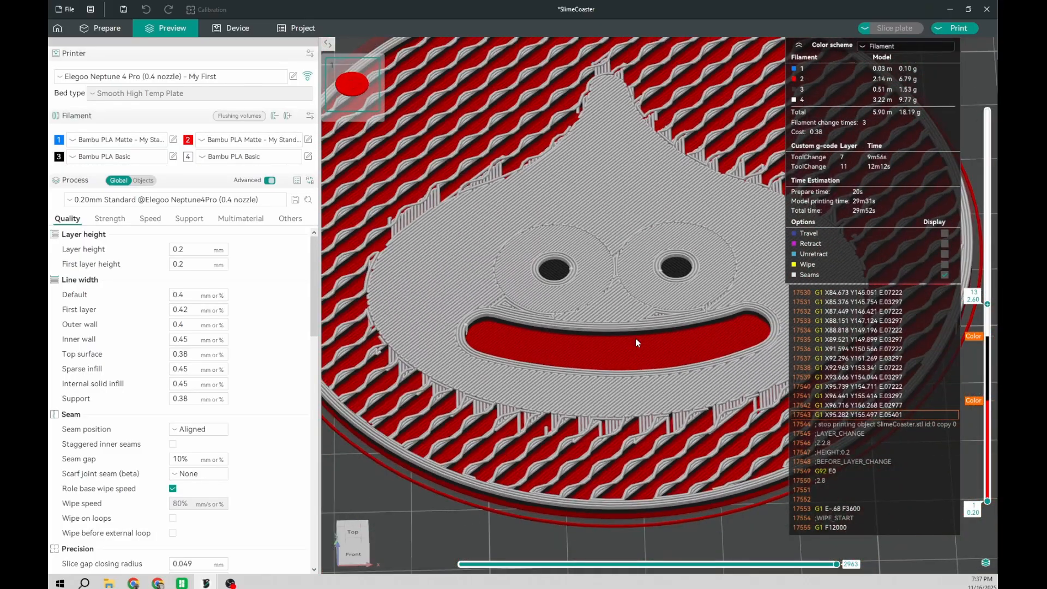
key("Up")
key("Down")
key("Down")
key("Up")
key("Up")
key("Up")
key("Down")
key("Down")
key("Up")
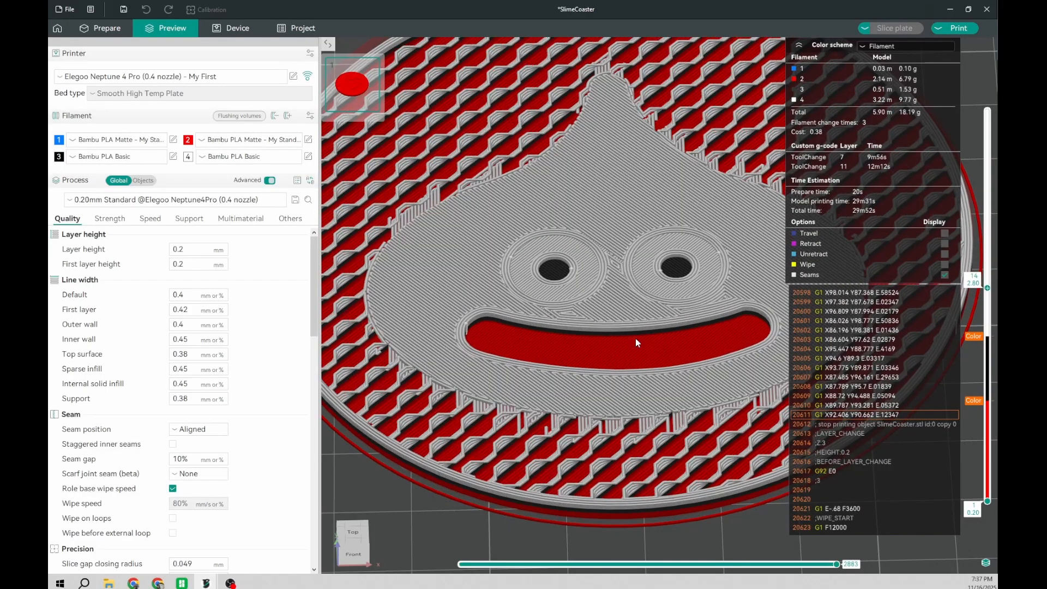
key("Down")
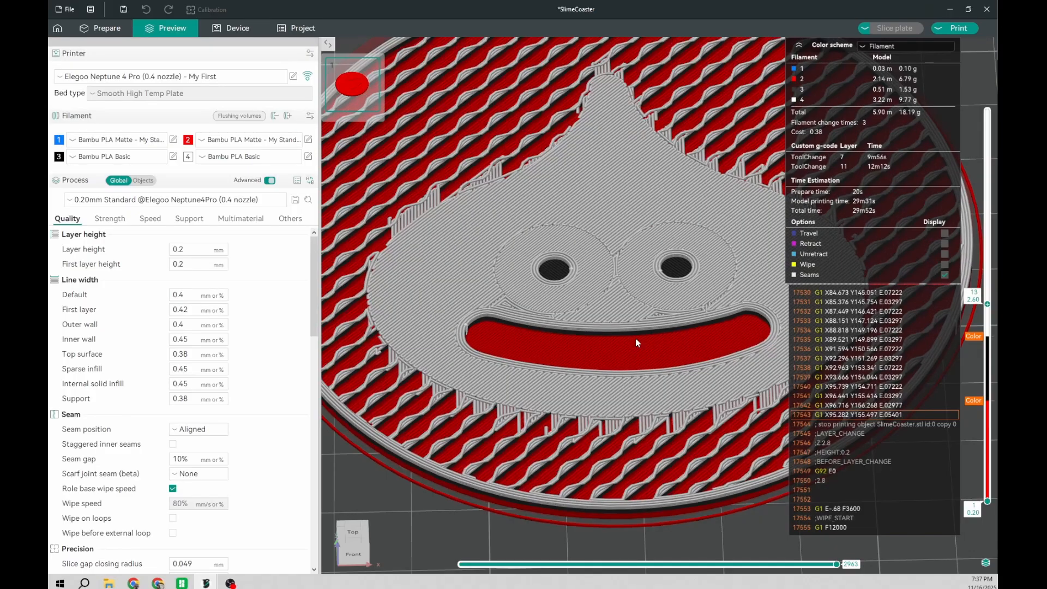
Step: Add a filament change to the blue Filament 1 at layer 14 and reslice the plate
key("Up")
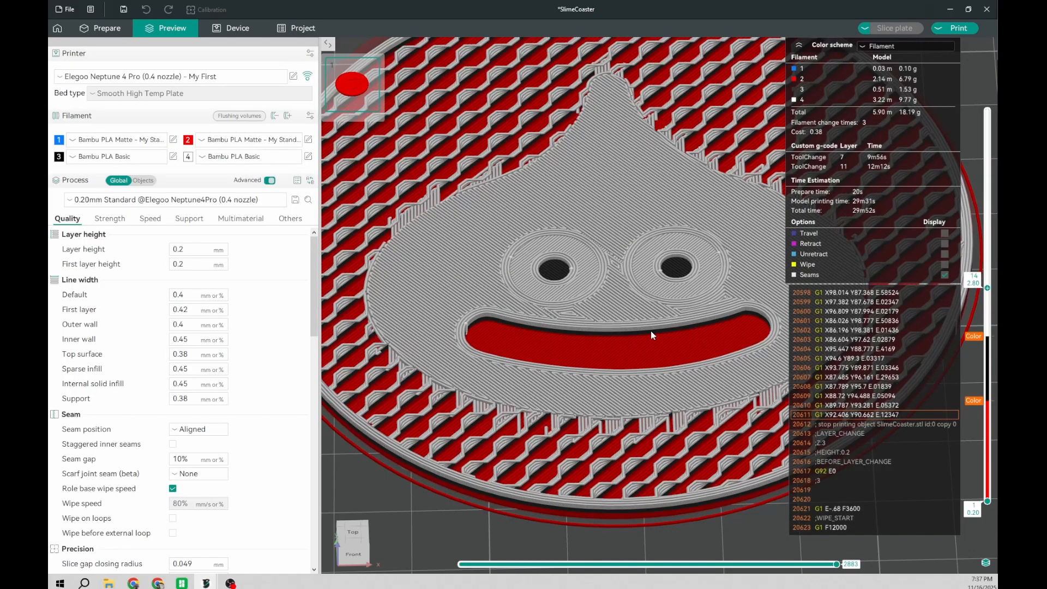
right_click(987, 287)
mouse_move(959, 325)
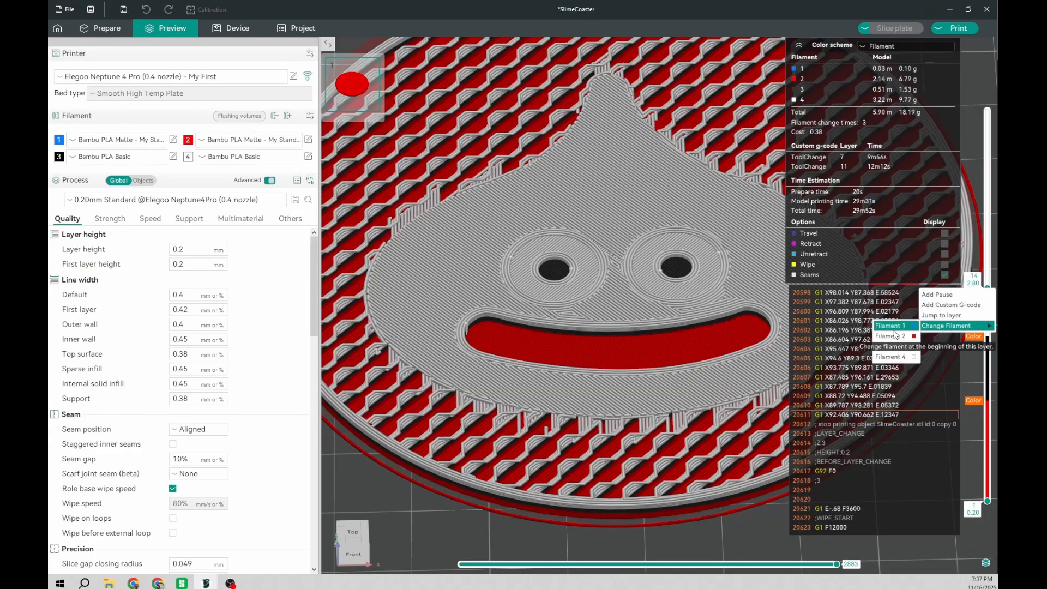
left_click(885, 331)
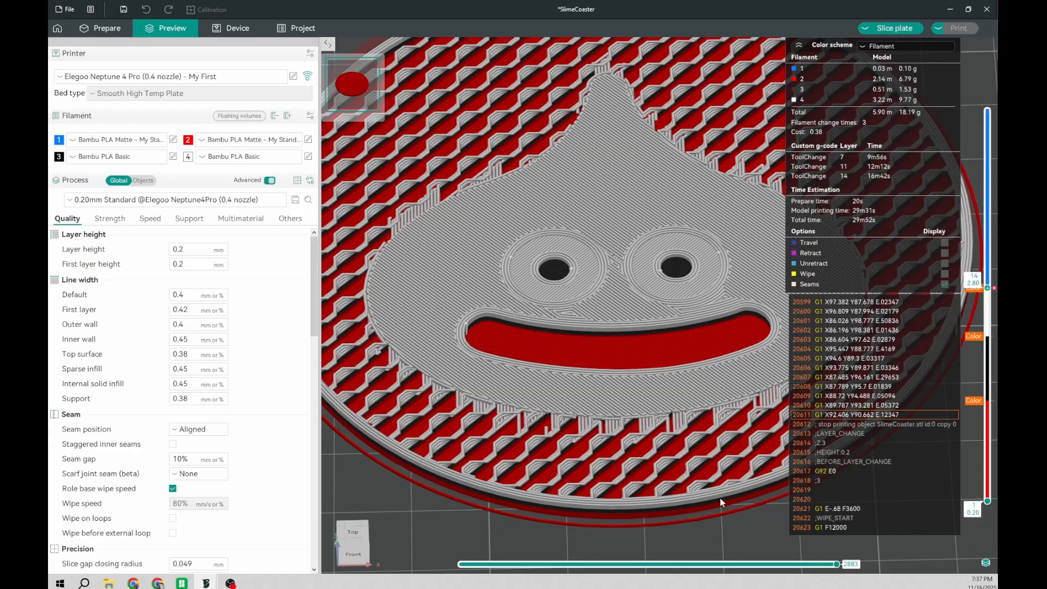
left_click(910, 28)
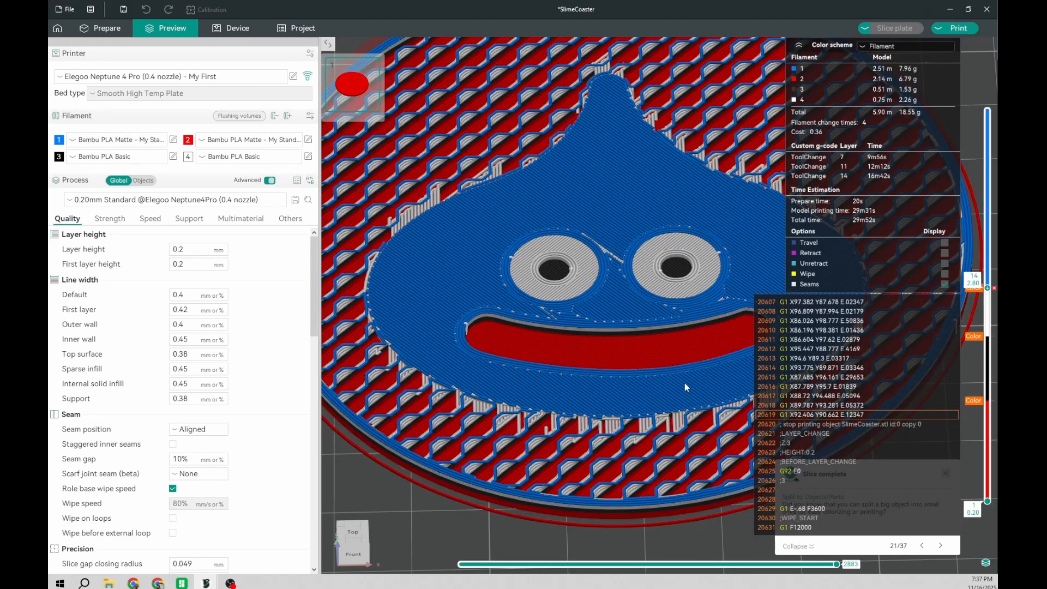
Step: Step through the layers just above 14 to examine the blue body around the eyes and mouth
key("Up")
key("Up")
key("Up")
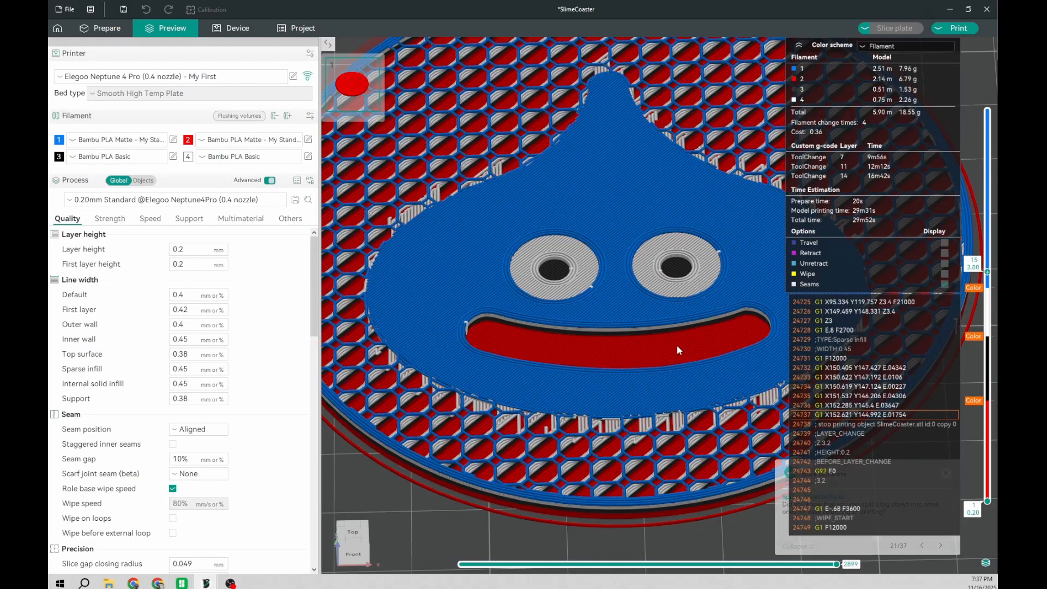
key("Down")
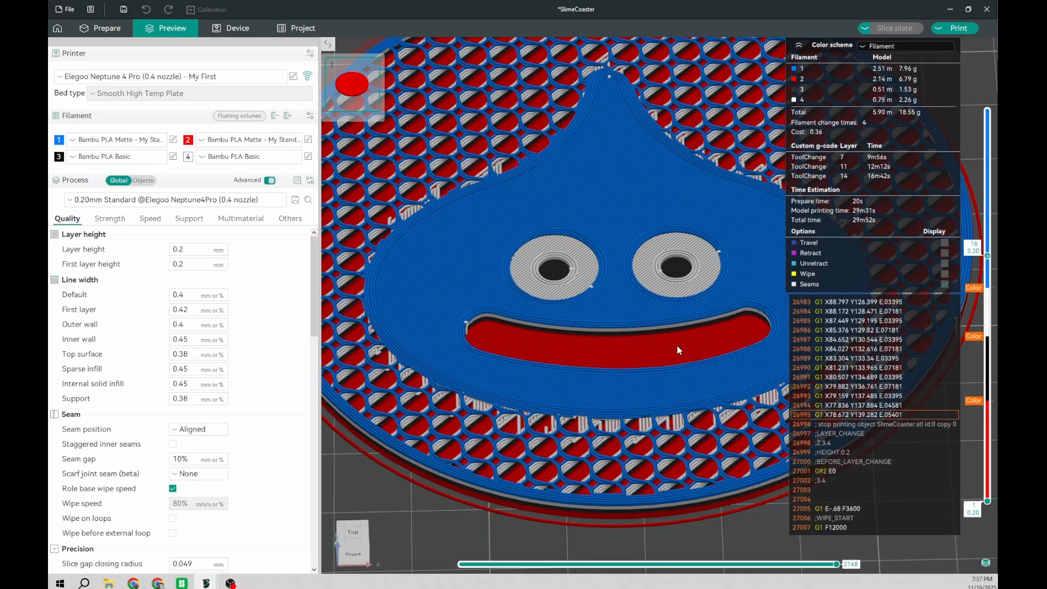
scroll(679, 350, "down", 3)
middle_click_drag(653, 329, 620, 349)
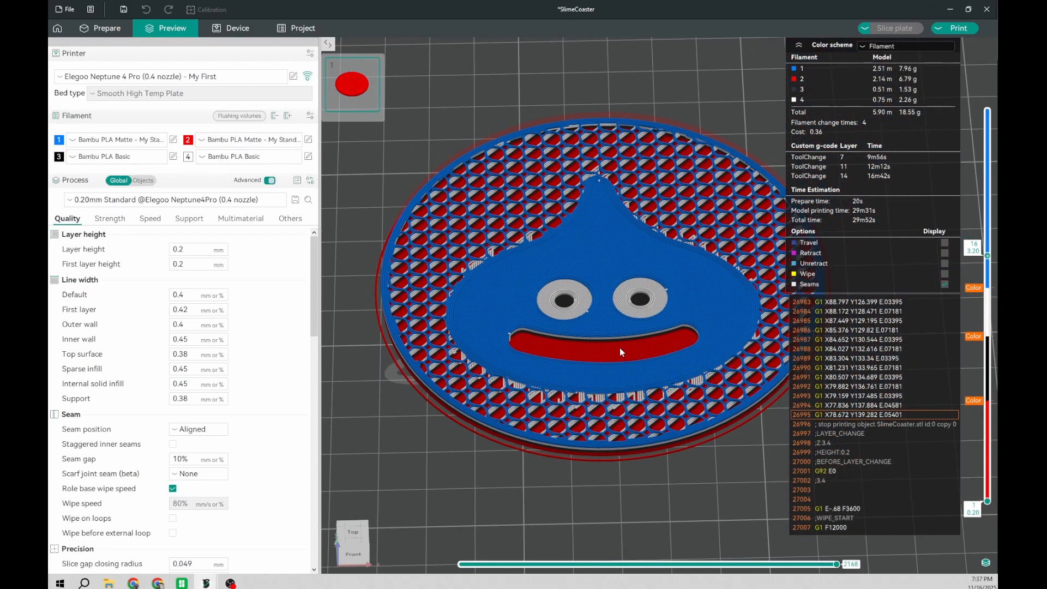
key("Down")
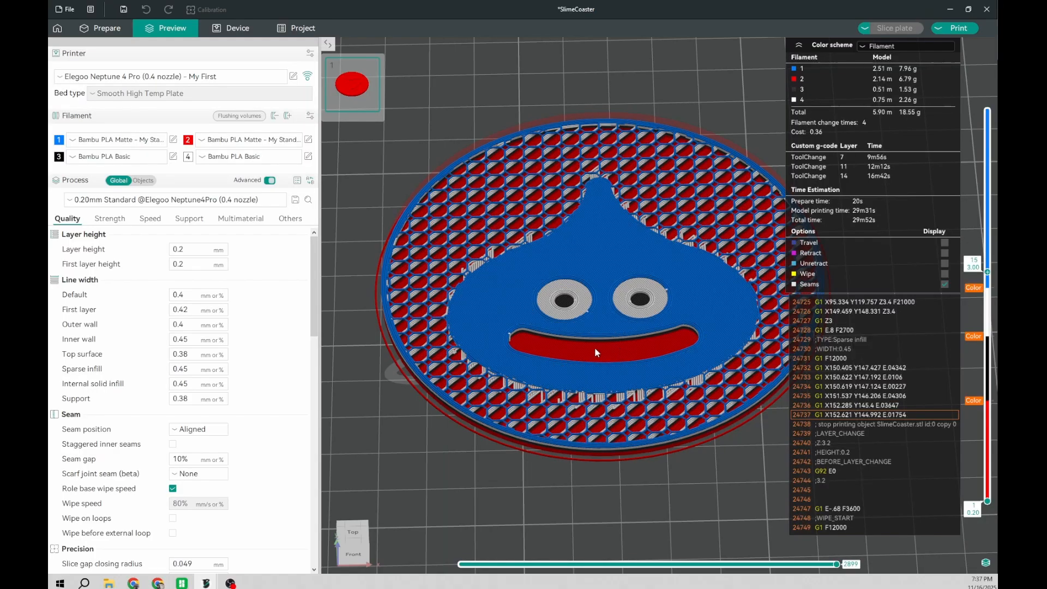
middle_click_drag(571, 301, 515, 364)
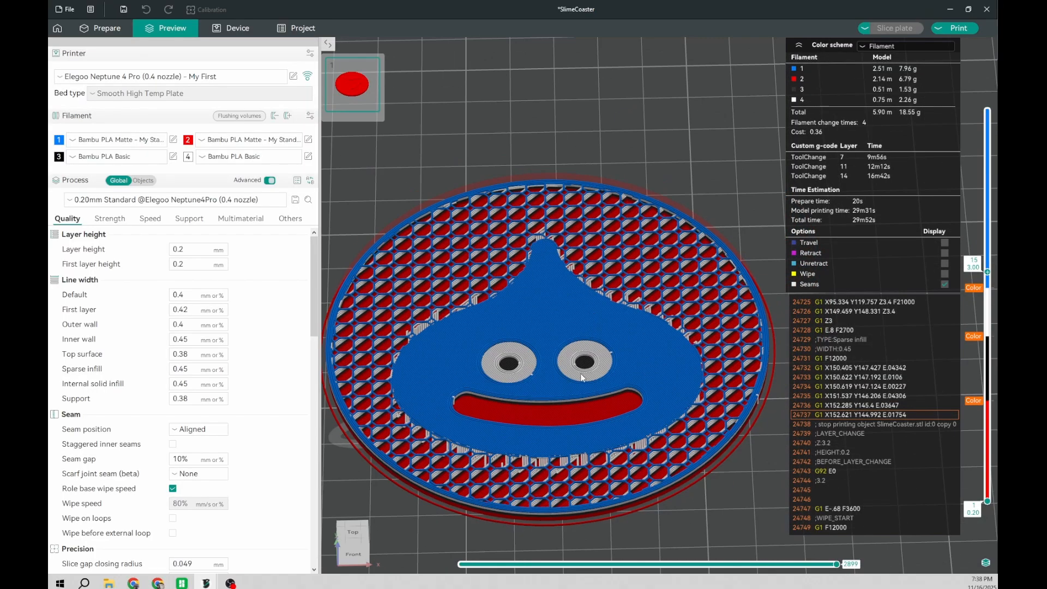
Step: Step up past layer 20 and back down to layer 15 to examine where the background around the slime closes over
middle_click_drag(608, 360, 634, 324)
key("Up")
key("Up")
key("Up")
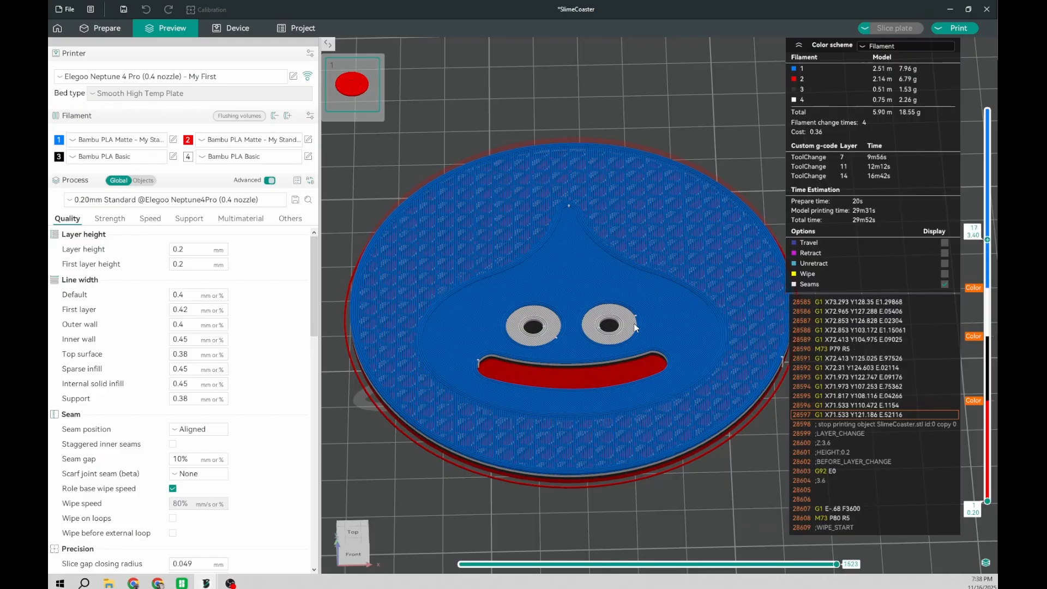
key("Up")
key("Up")
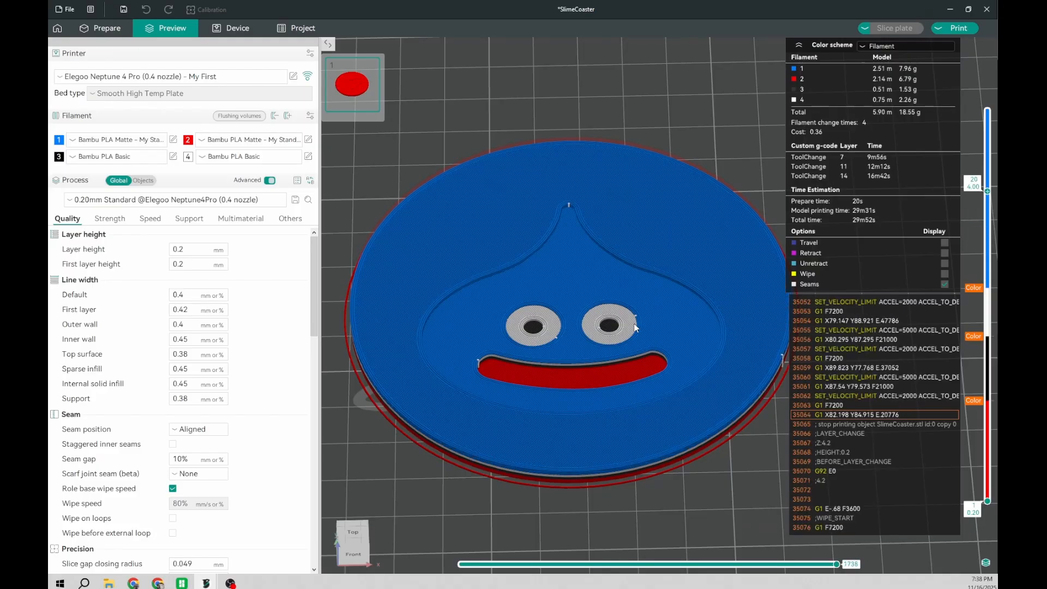
key("Up")
key("Up")
key("Up")
key("Down")
key("Down")
key("Down")
key("Down")
key("Down")
key("Down")
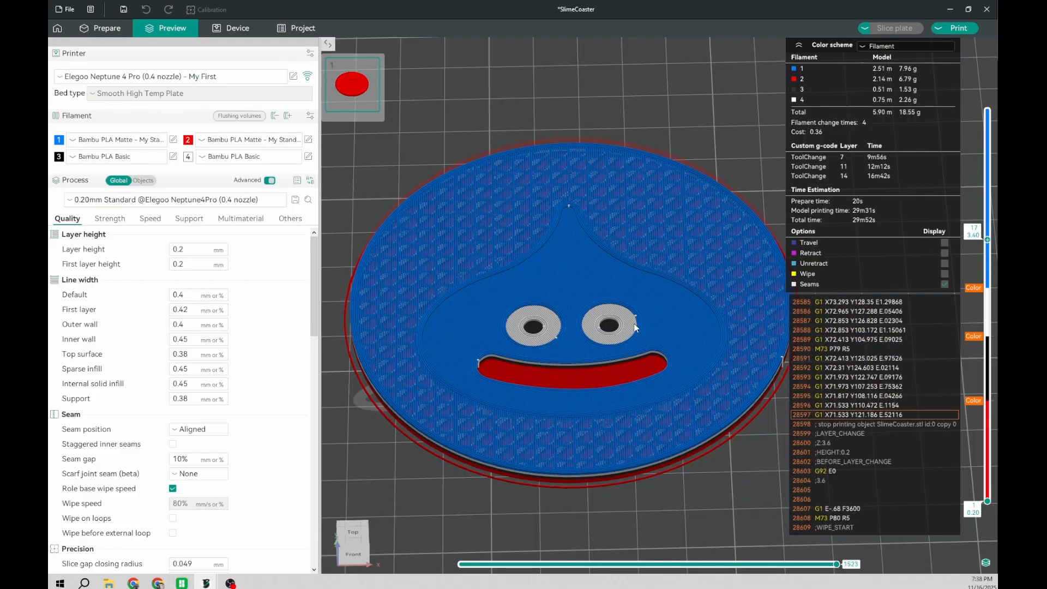
key("Down")
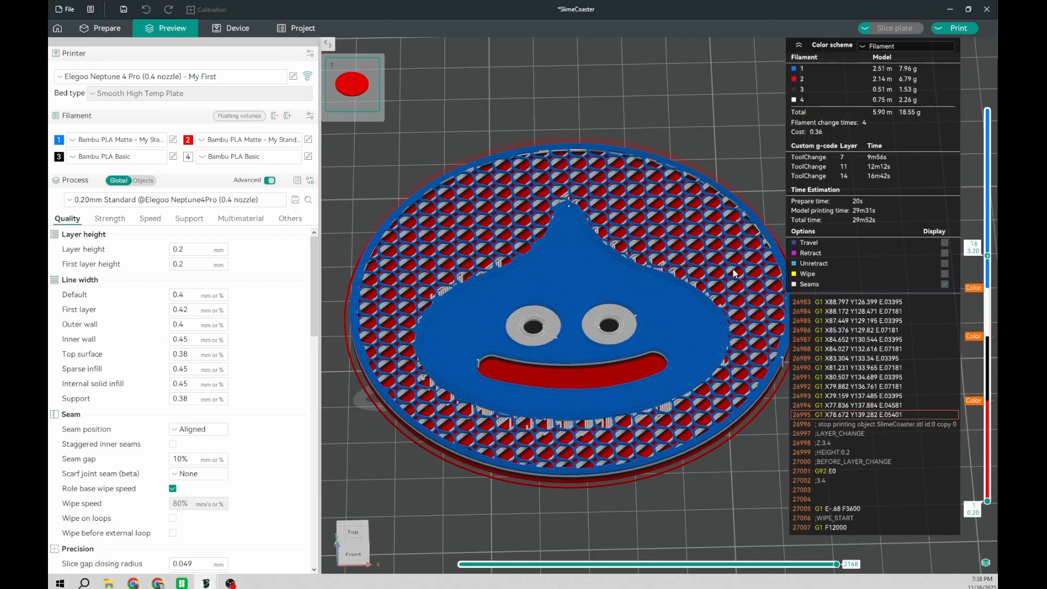
key("Down")
Step: Compare layers 16 and 17 up close to determine where the background around the slime needs its own colour
scroll(675, 327, "up", 5)
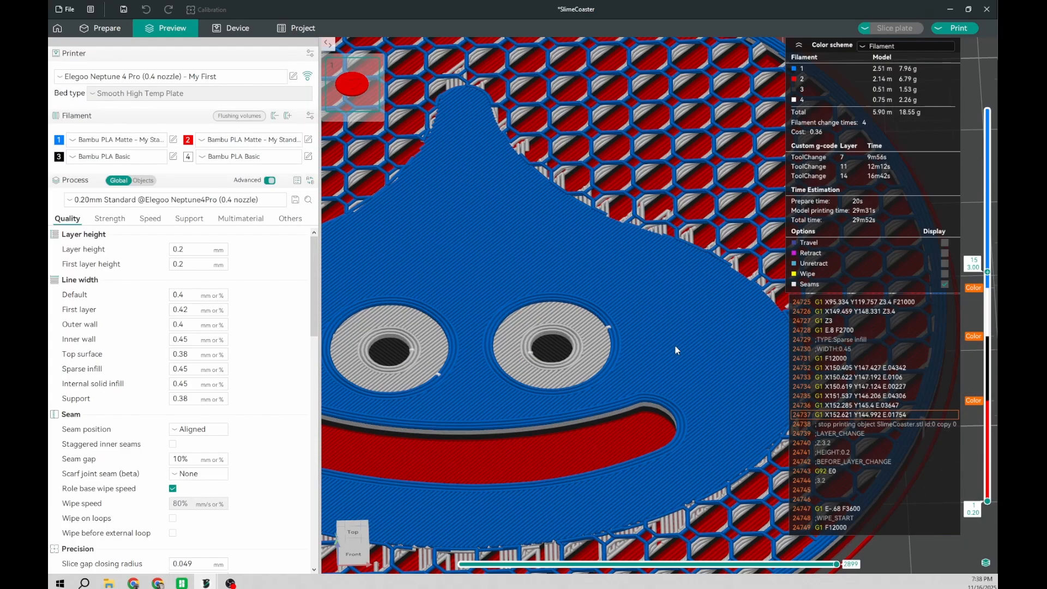
right_click_drag(546, 245, 644, 221)
key("Up")
key("Up")
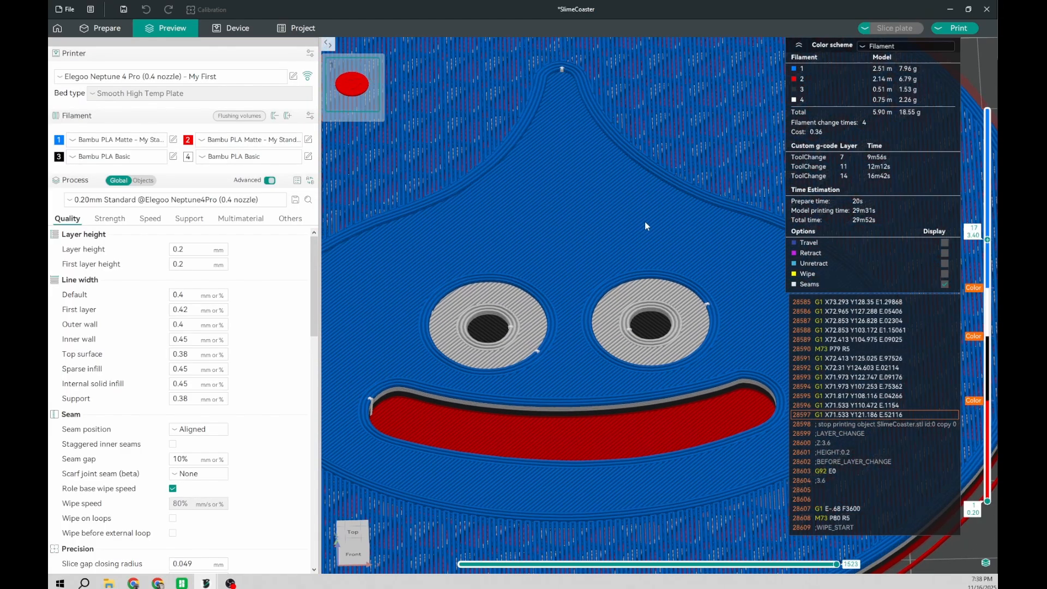
key("Down")
scroll(640, 221, "up", 4)
right_click_drag(619, 238, 539, 413)
left_click_drag(571, 425, 574, 408)
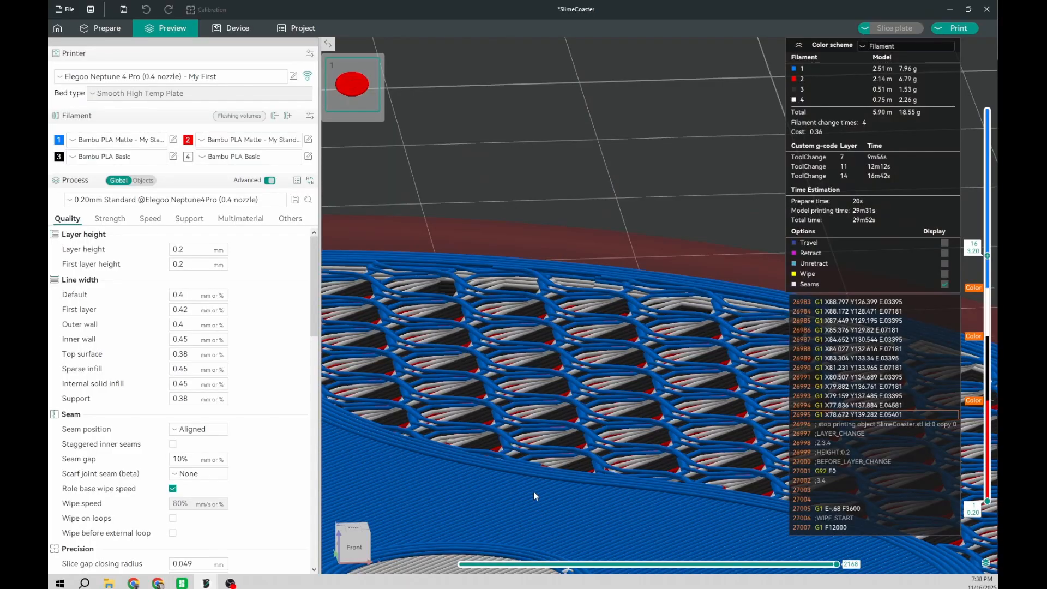
key("Up")
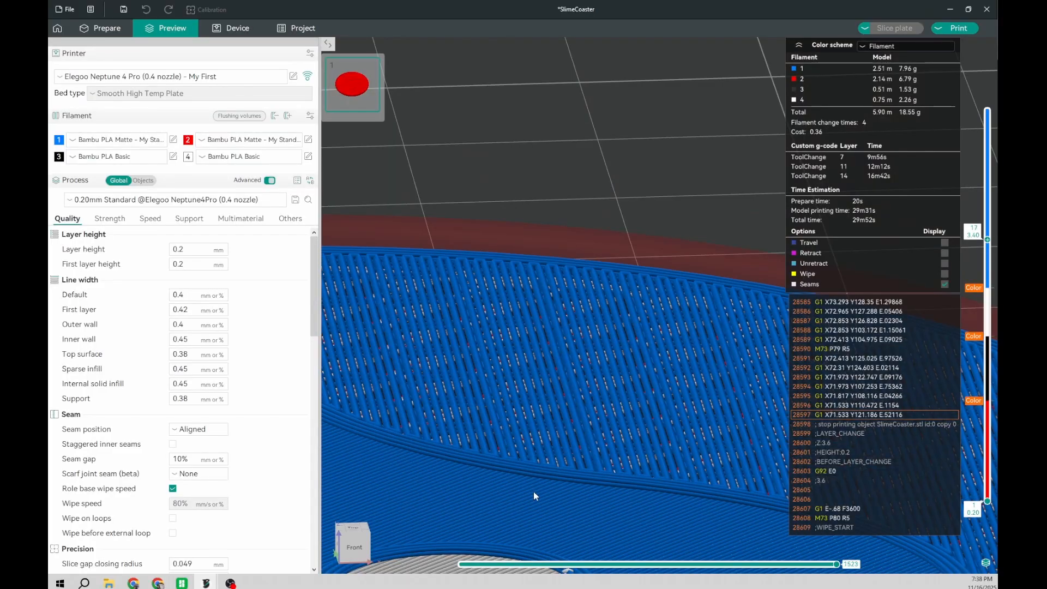
key("Down")
key("Up")
key("Down")
key("Up")
key("Down")
key("Up")
key("Down")
scroll(551, 521, "down", 5)
left_click_drag(508, 361, 533, 338)
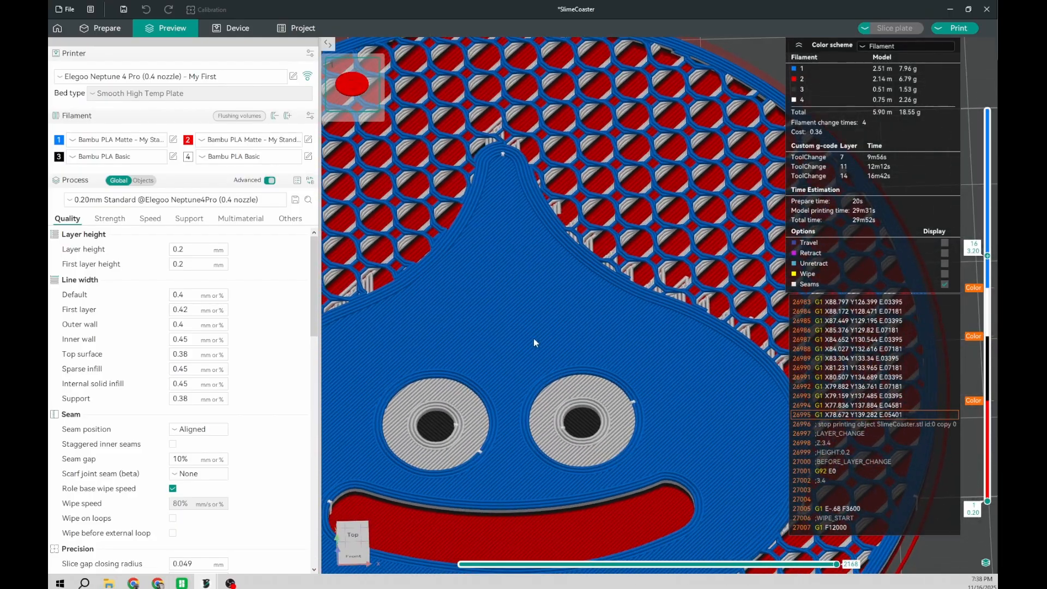
Step: Add a filament change to the black Filament 3 at layer 16 and reslice the plate
right_click(988, 258)
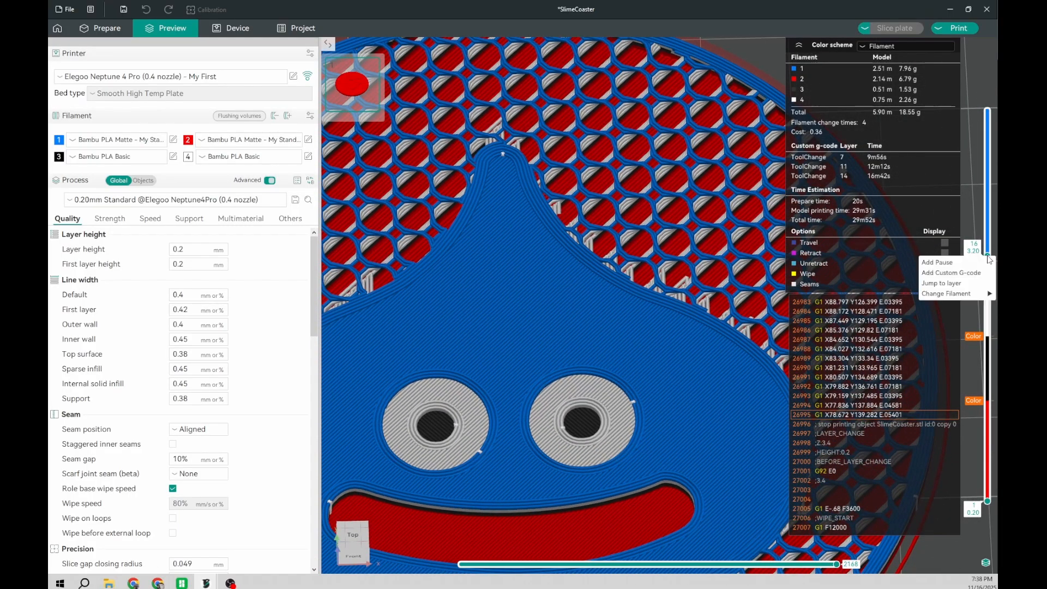
left_click(969, 298)
right_click(988, 261)
mouse_move(951, 294)
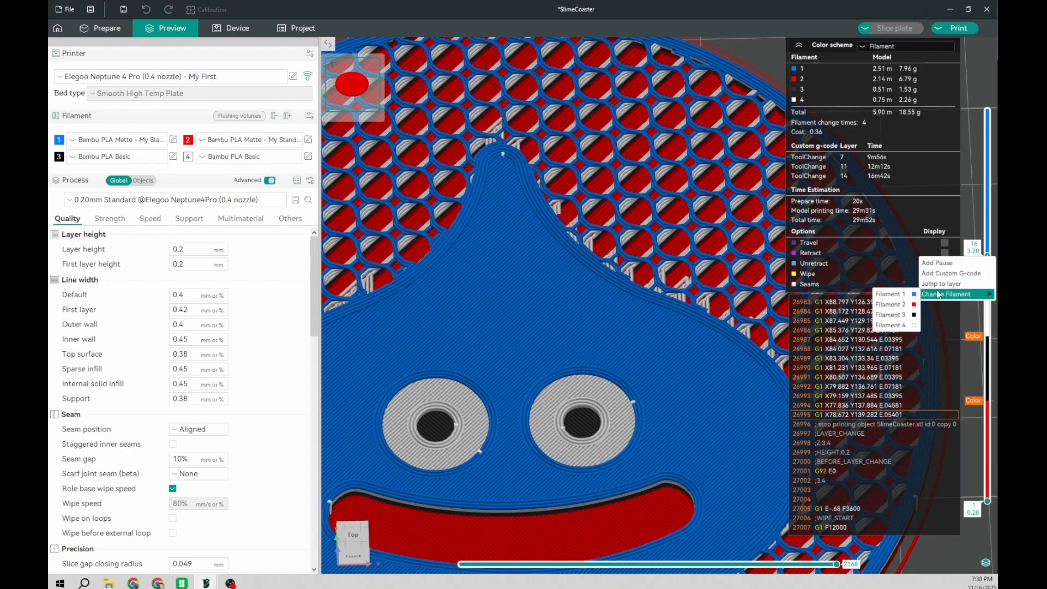
left_click(896, 315)
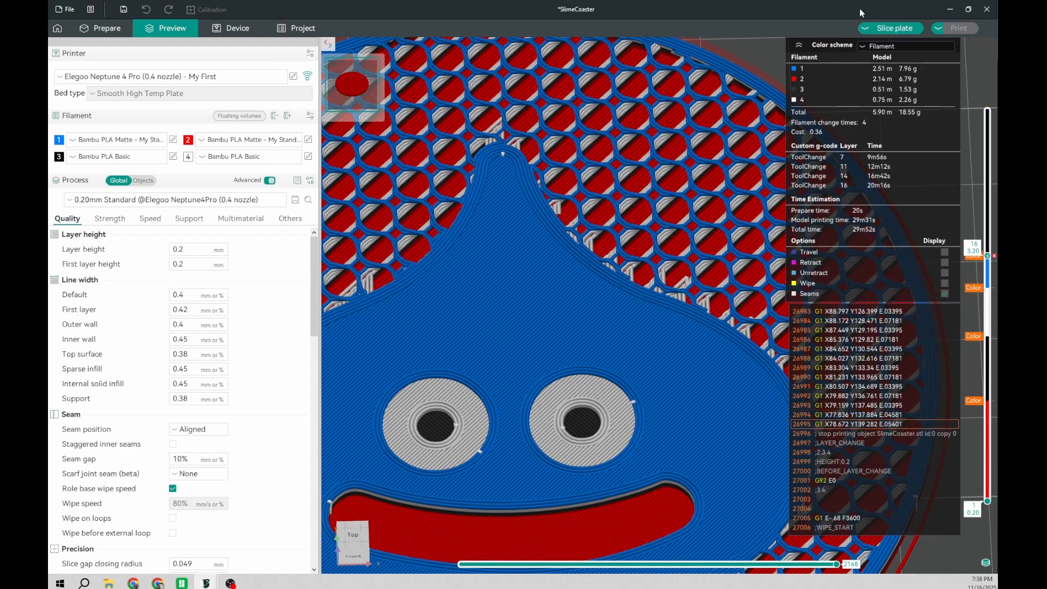
key("ctrl+r")
Step: Step from layer 16 up to the top layer 25 to examine the finished colours of the whole coaster
right_click_drag(537, 338, 618, 221)
scroll(619, 221, "down", 5)
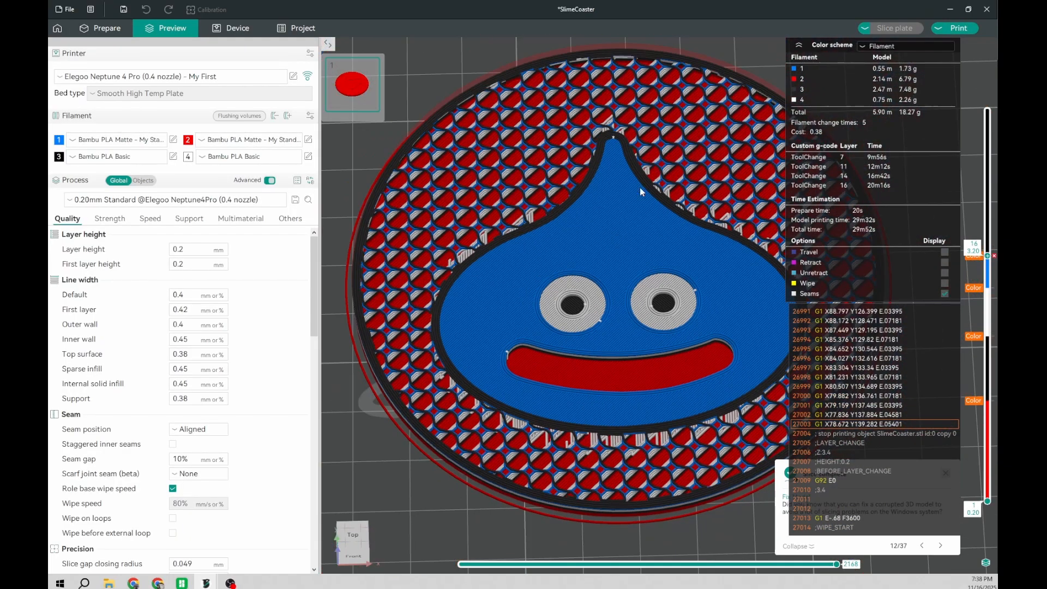
key("Up")
key("Up")
key("Up")
key("Up")
key("Up")
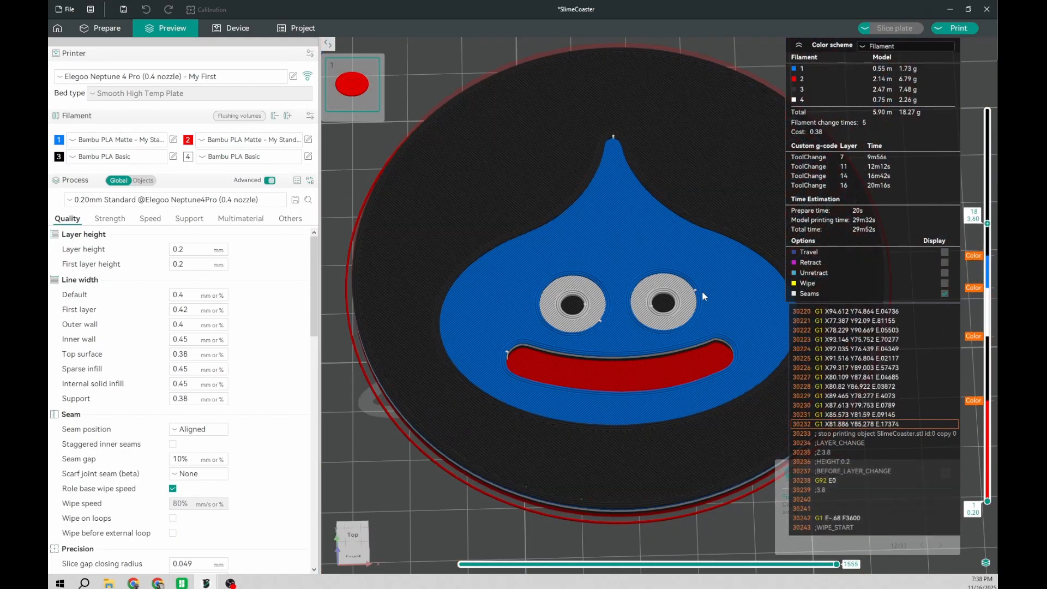
key("Up")
key("Up")
key("Up")
key("Up")
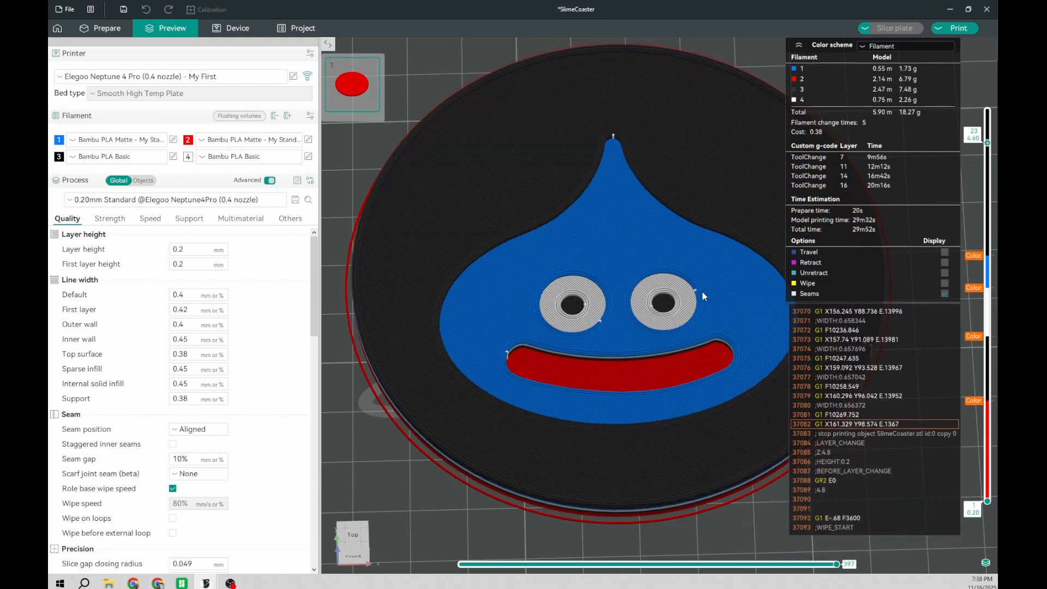
scroll(702, 292, "down", 4)
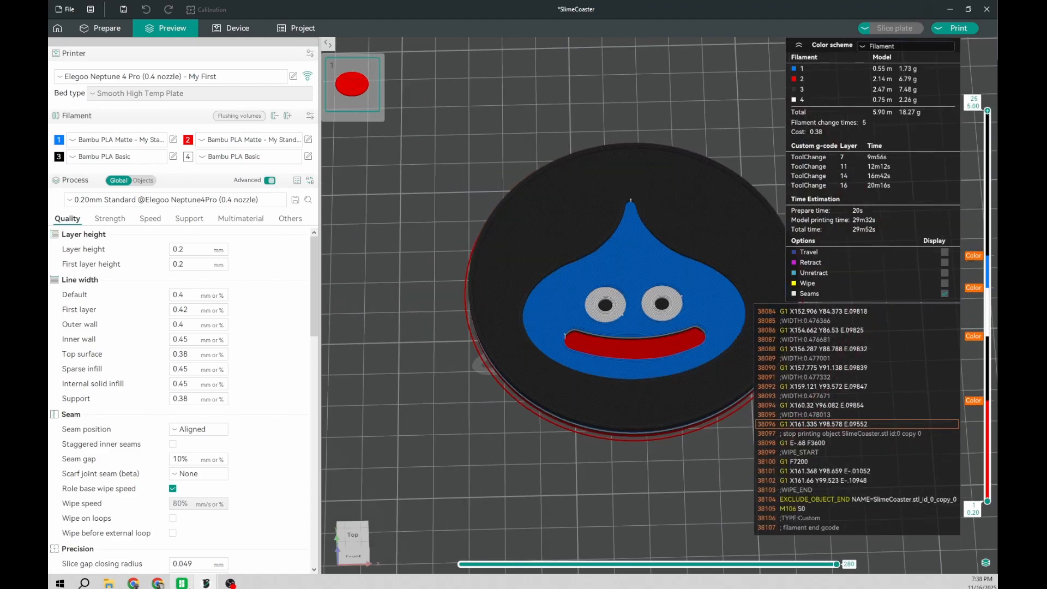
Step: Compare the coaster's top surface with the one in the other open SlimeCoaster project
mouse_move(206, 582)
mouse_move(179, 550)
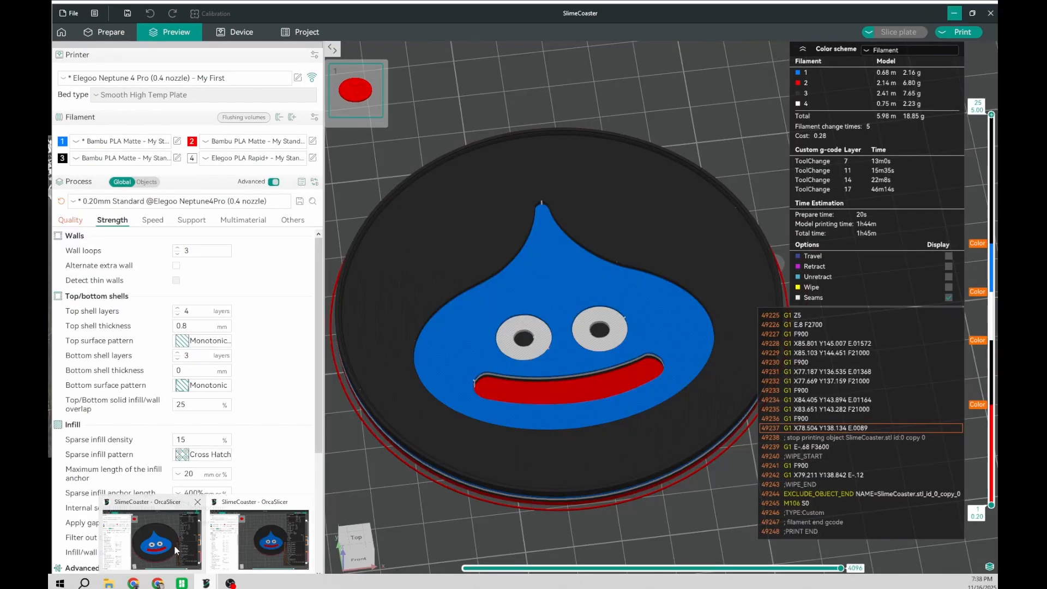
left_click(180, 550)
scroll(486, 306, "up", 5)
scroll(490, 303, "down", 5)
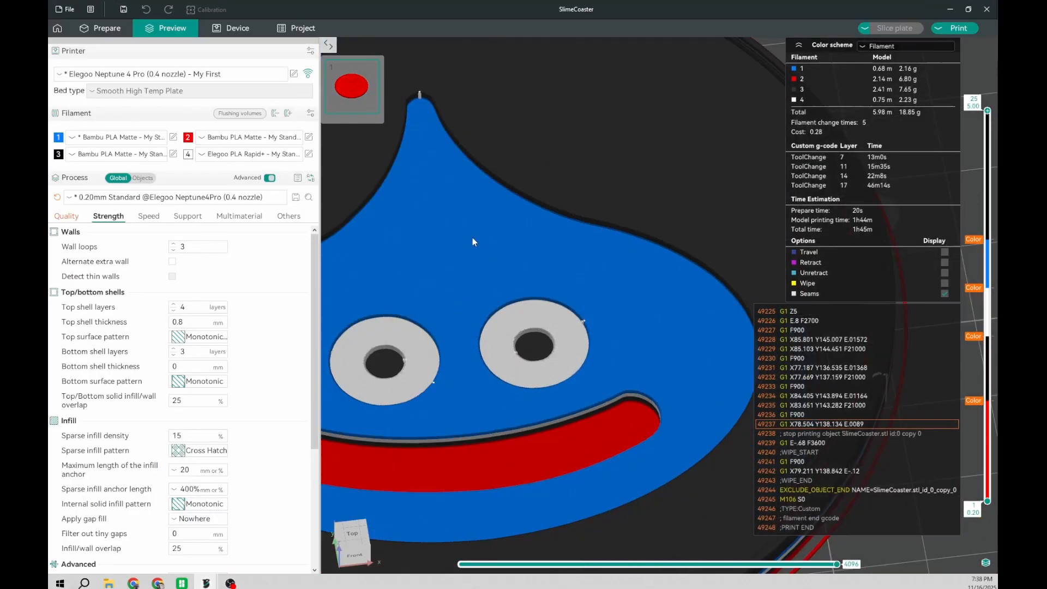
scroll(658, 251, "up", 3)
scroll(510, 338, "up", 3)
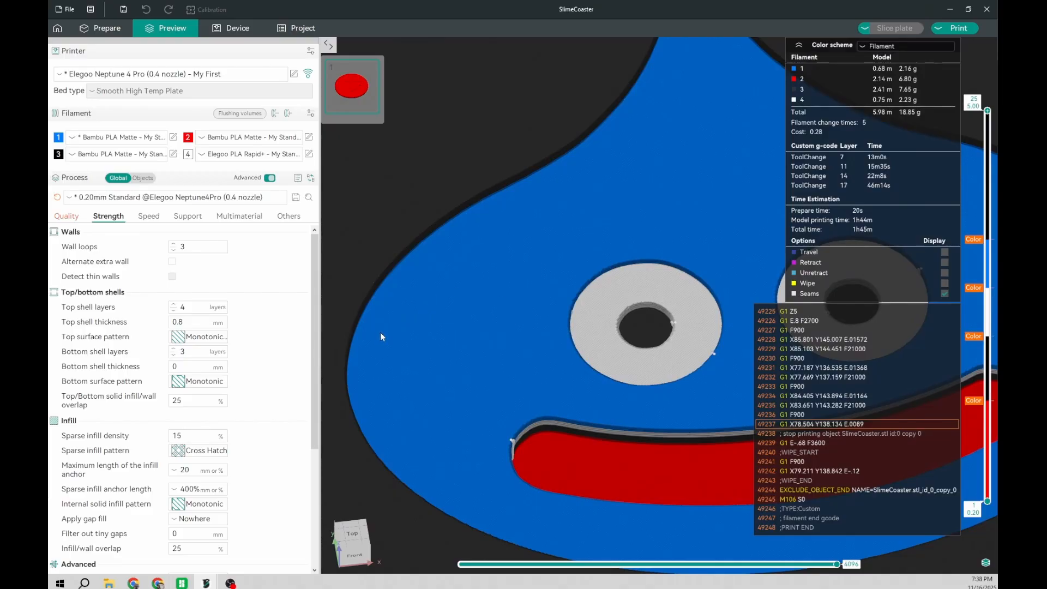
mouse_move(205, 583)
left_click(285, 539)
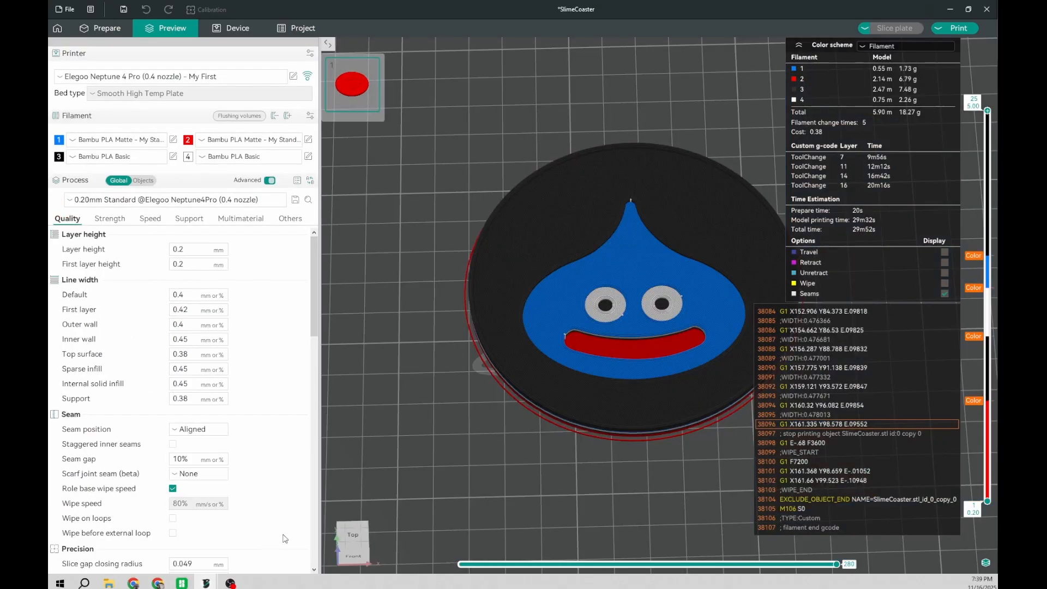
scroll(645, 299, "up", 3)
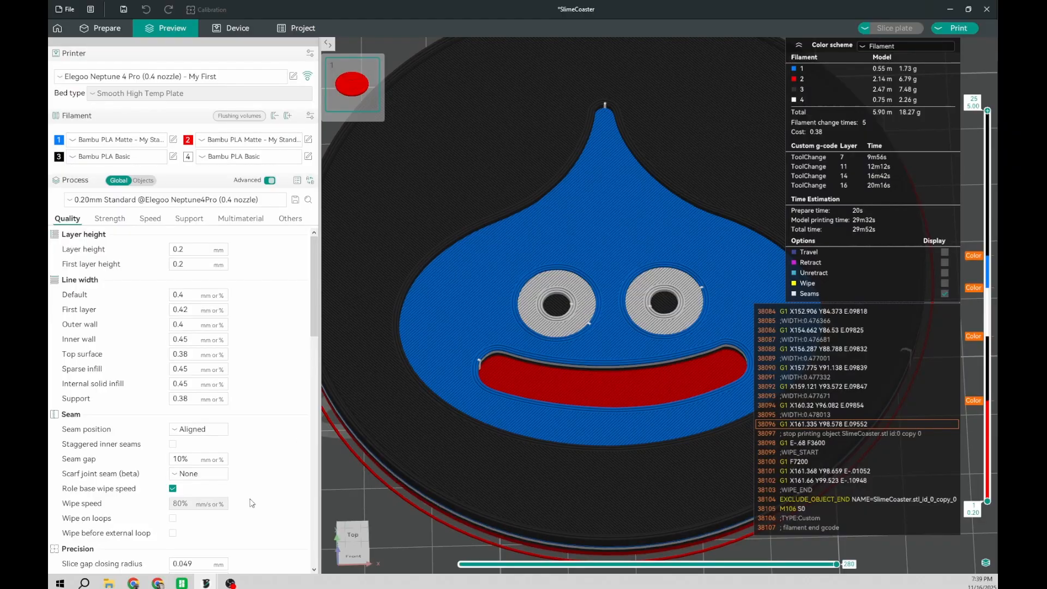
Step: In the other SlimeCoaster project, step down from the top to layer 17 to examine where its last filament change sits
mouse_move(205, 583)
left_click(163, 531)
scroll(469, 209, "up", 3)
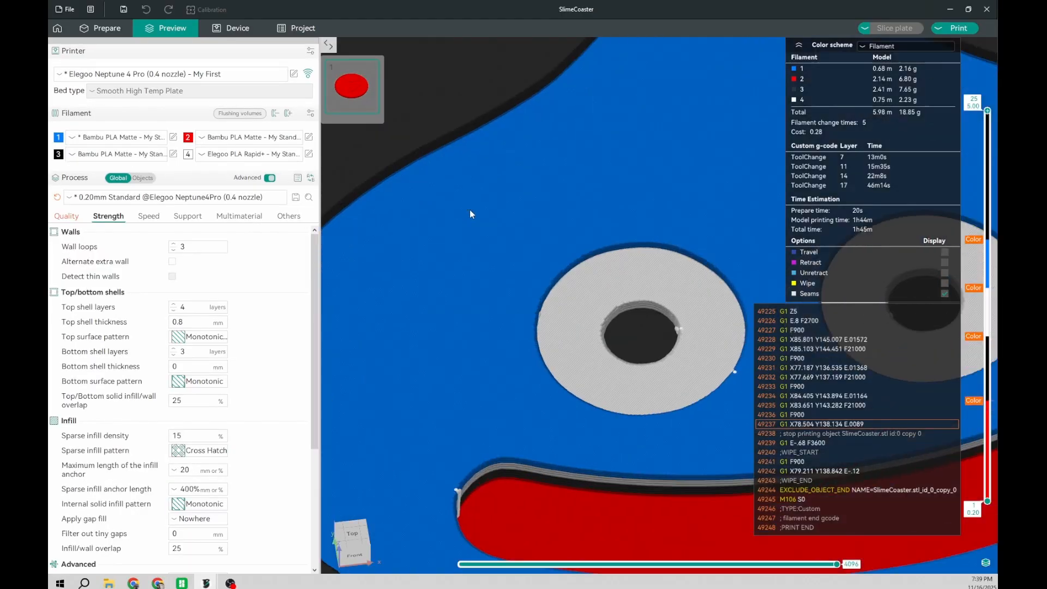
right_click_drag(521, 184, 639, 369)
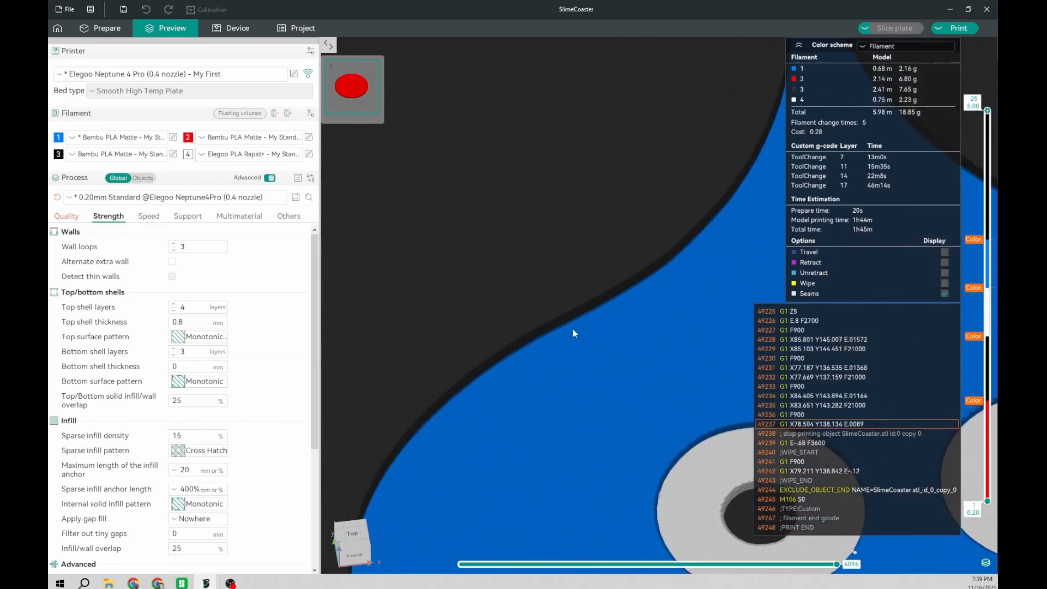
scroll(583, 330, "down", 3)
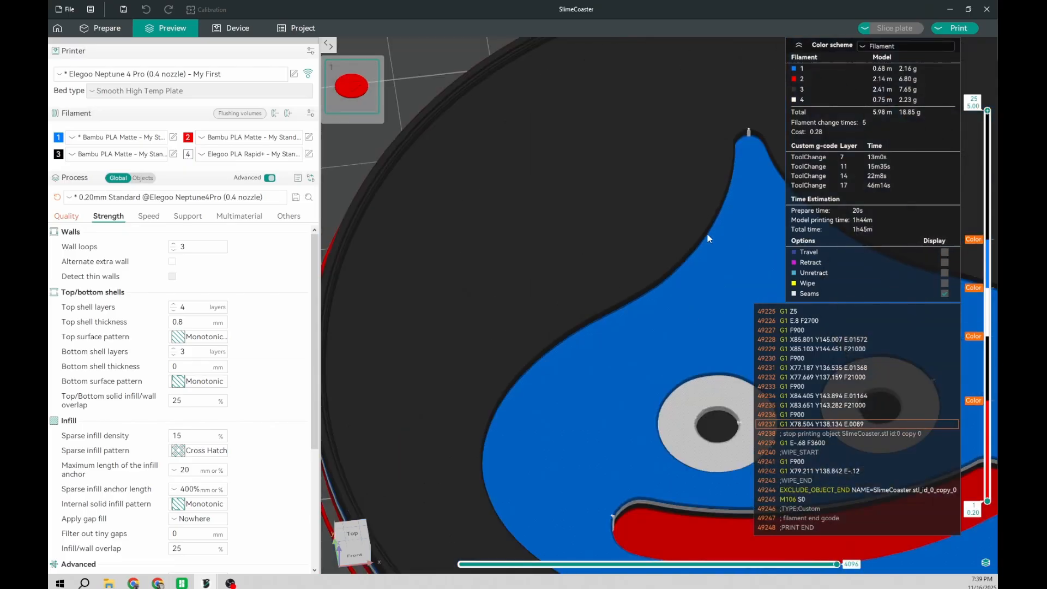
key("Down")
key("Down")
key("Down")
key("Down")
key("Down")
key("Down")
key("Down")
key("Down")
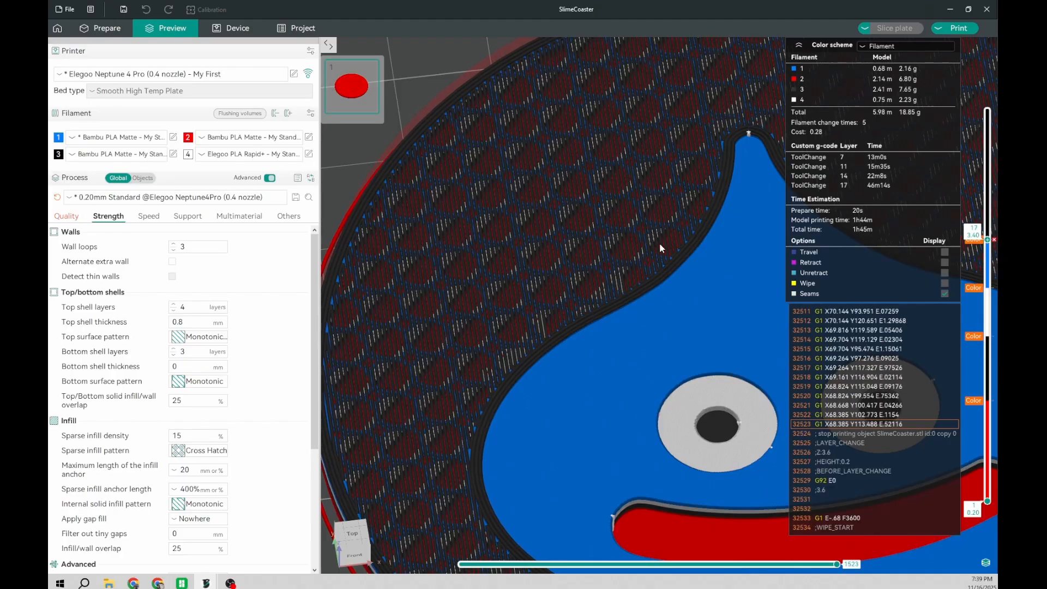
Step: Return to the unsaved SlimeCoaster project, step down to layer 16 and delete its filament change
mouse_move(225, 579)
left_click(258, 540)
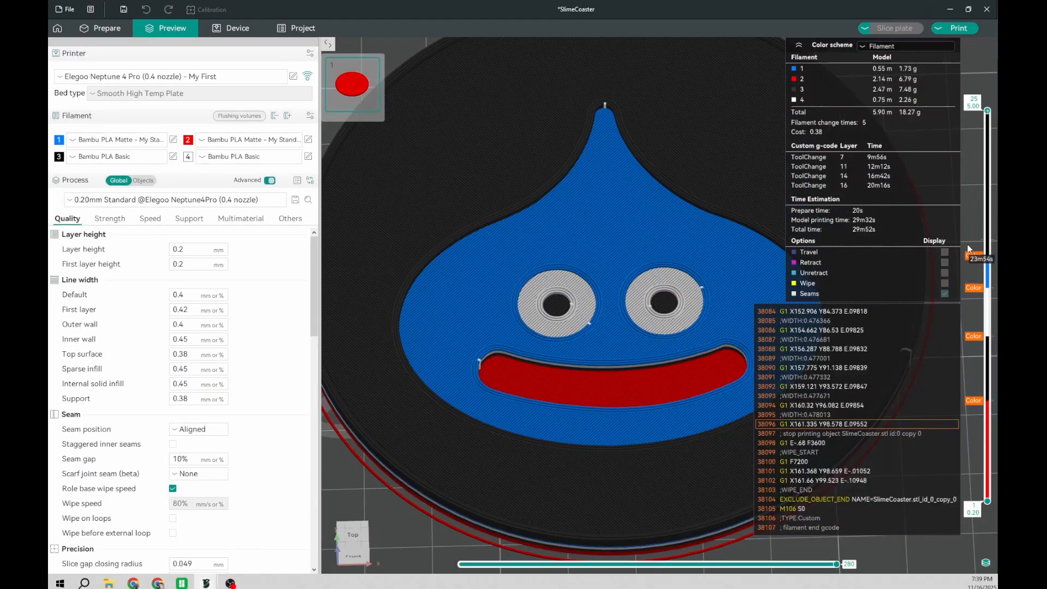
key("Down")
key("Down")
key("Down")
key("Down")
key("Down")
key("Down")
key("Down")
key("Down")
key("Down")
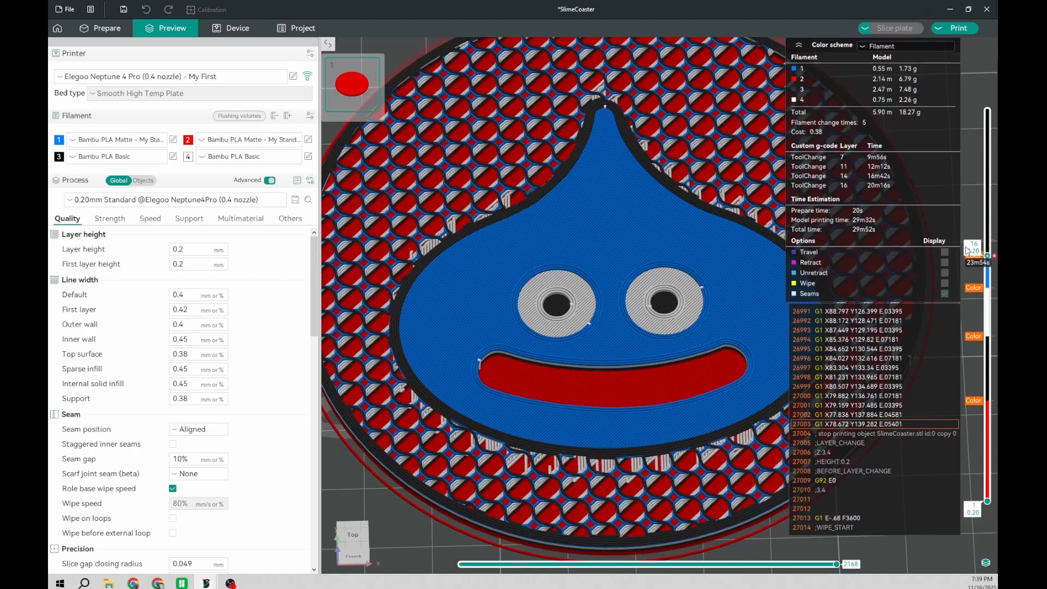
left_click(993, 255)
Step: Add a filament change to the black Filament 3 at layer 17 and reslice the plate
key("Up")
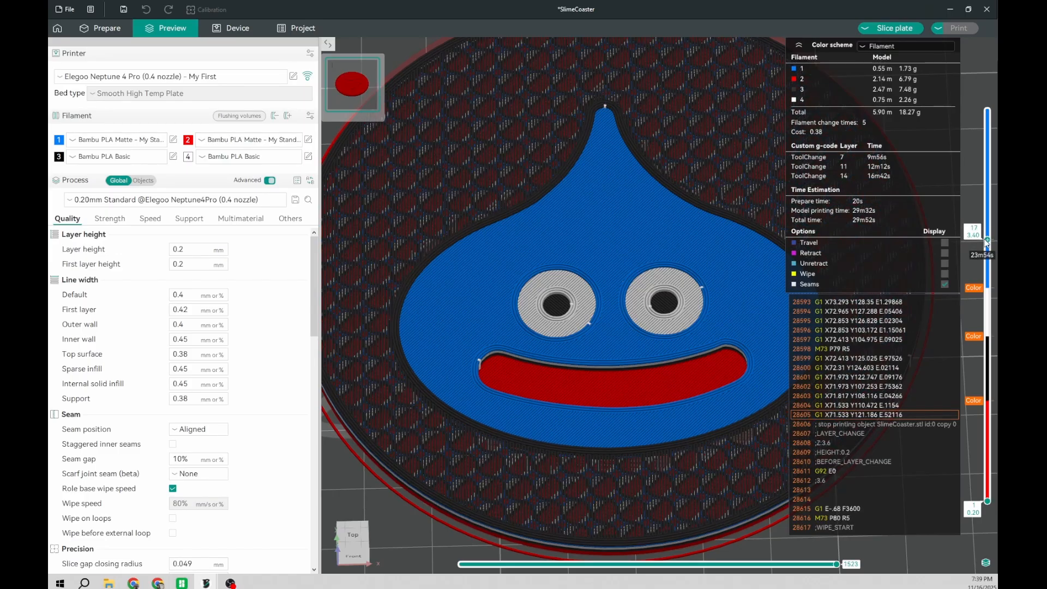
right_click(987, 240)
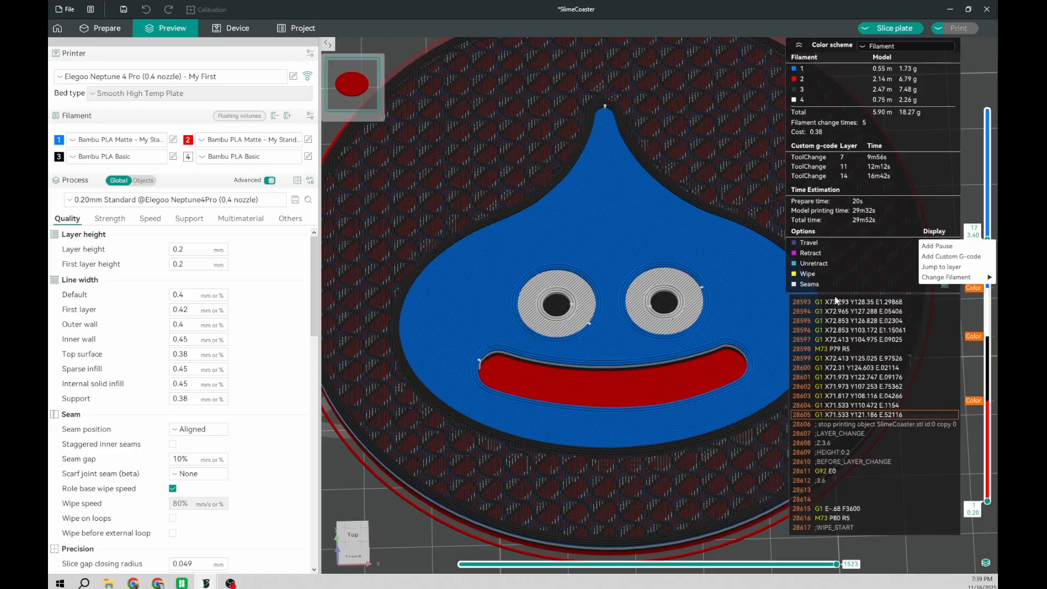
mouse_move(927, 278)
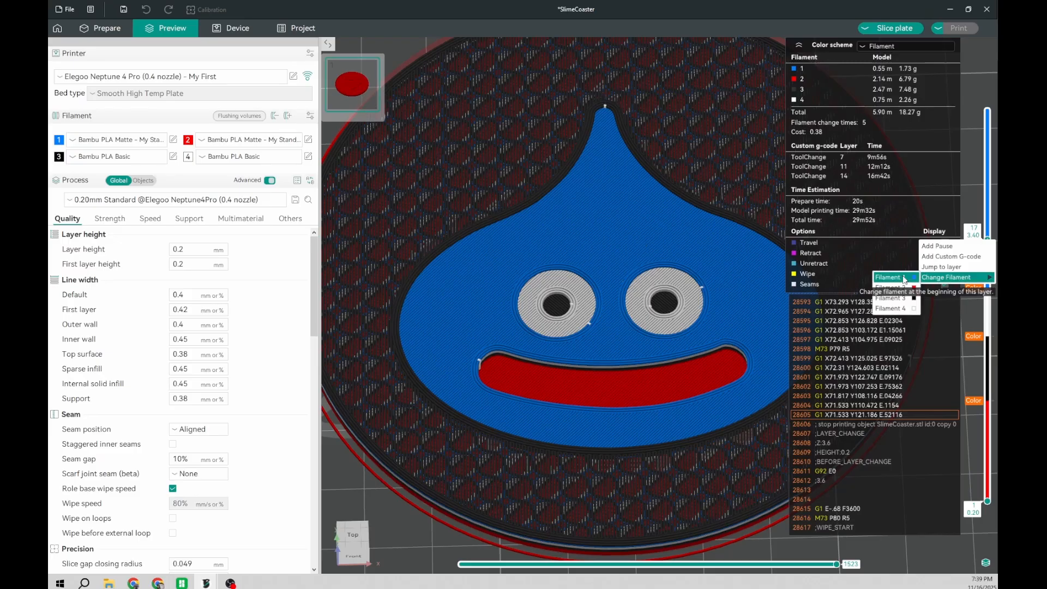
left_click(896, 294)
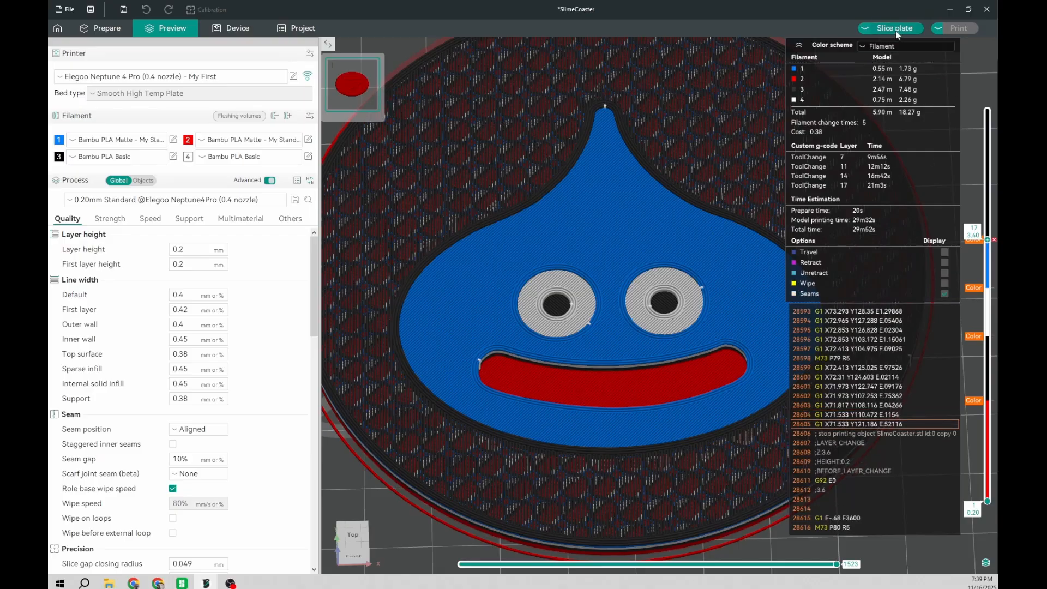
left_click(895, 29)
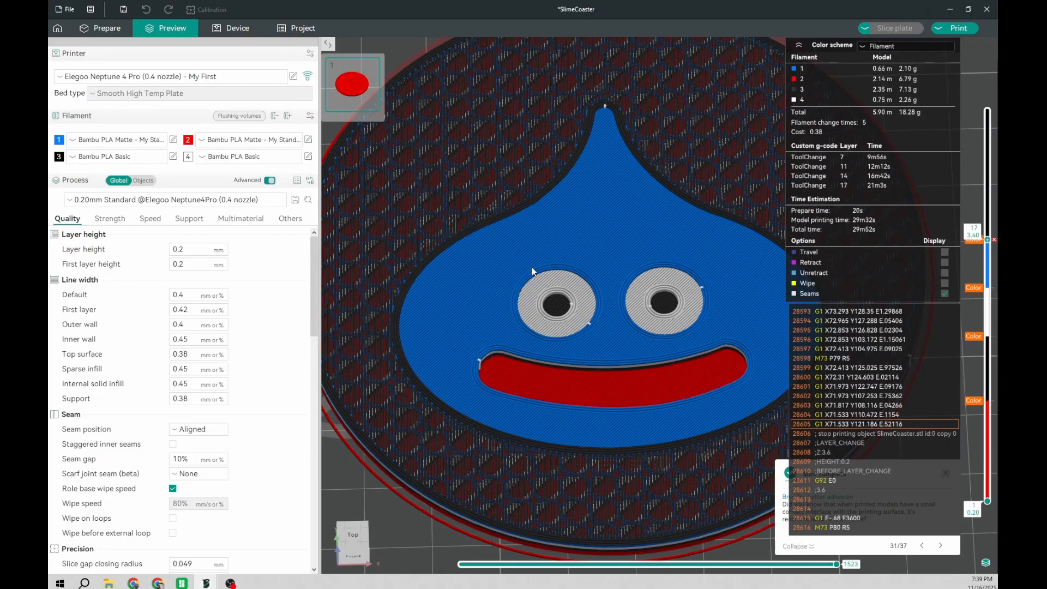
Step: Step up from layer 17 to the top layer 25 and examine the colours of the resliced coaster
key("Up")
key("Up")
key("Up")
key("Up")
key("Up")
key("Up")
key("Up")
key("Up")
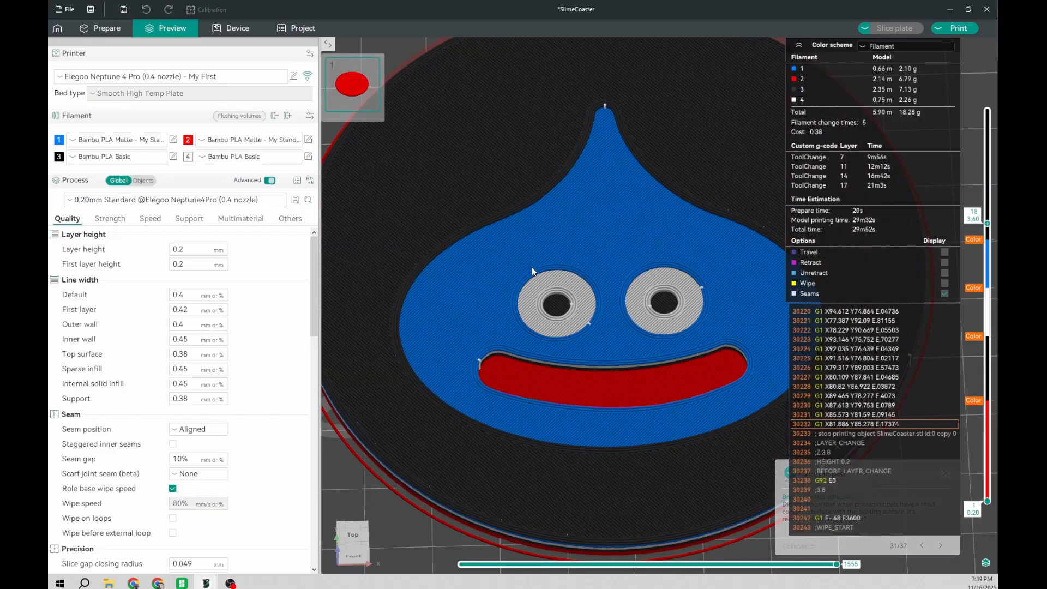
scroll(532, 271, "down", 3)
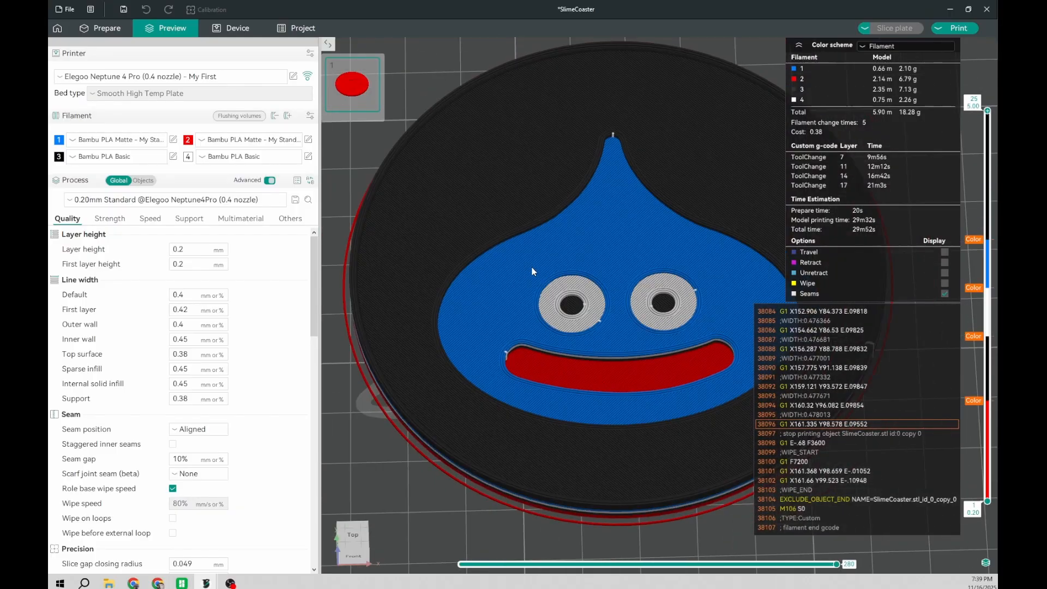
left_click_drag(704, 263, 602, 438)
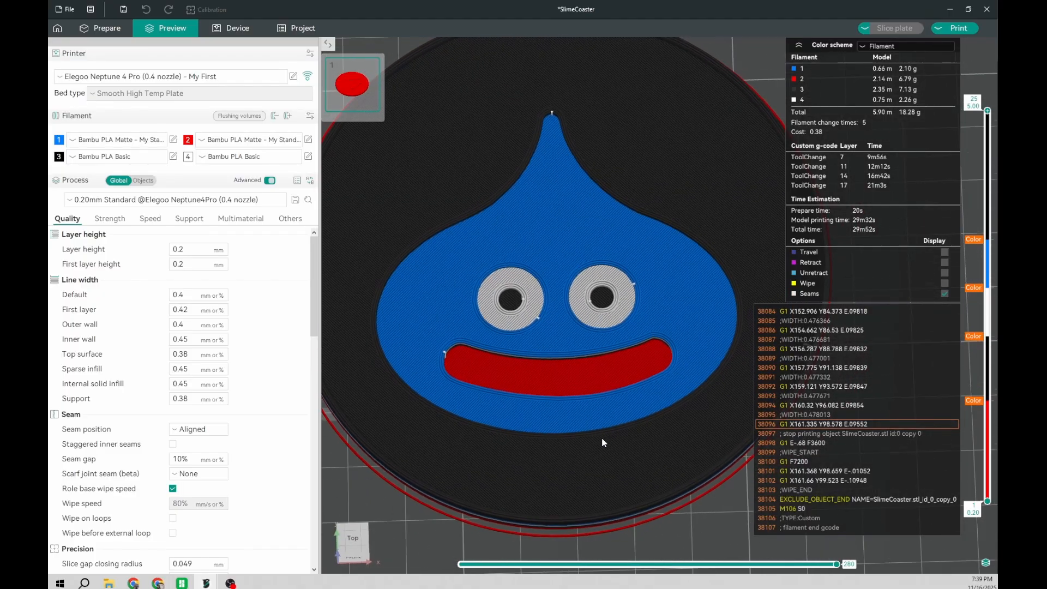
left_click_drag(539, 439, 533, 464)
scroll(533, 464, "up", 2)
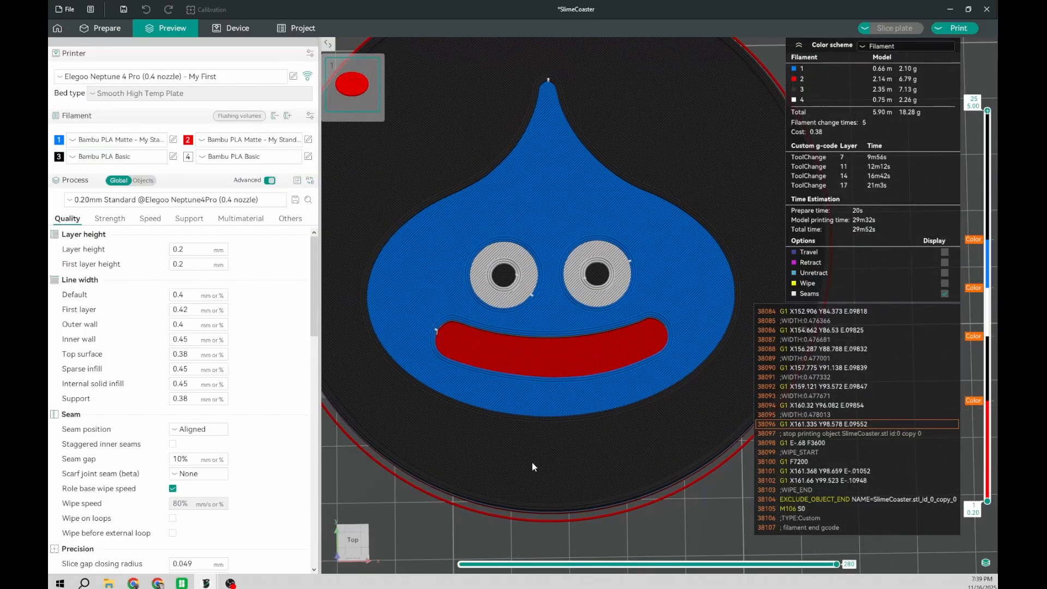
Step: Examine the slime's mouth and eyes up close to check the colour of each recessed level
scroll(527, 451, "up", 1)
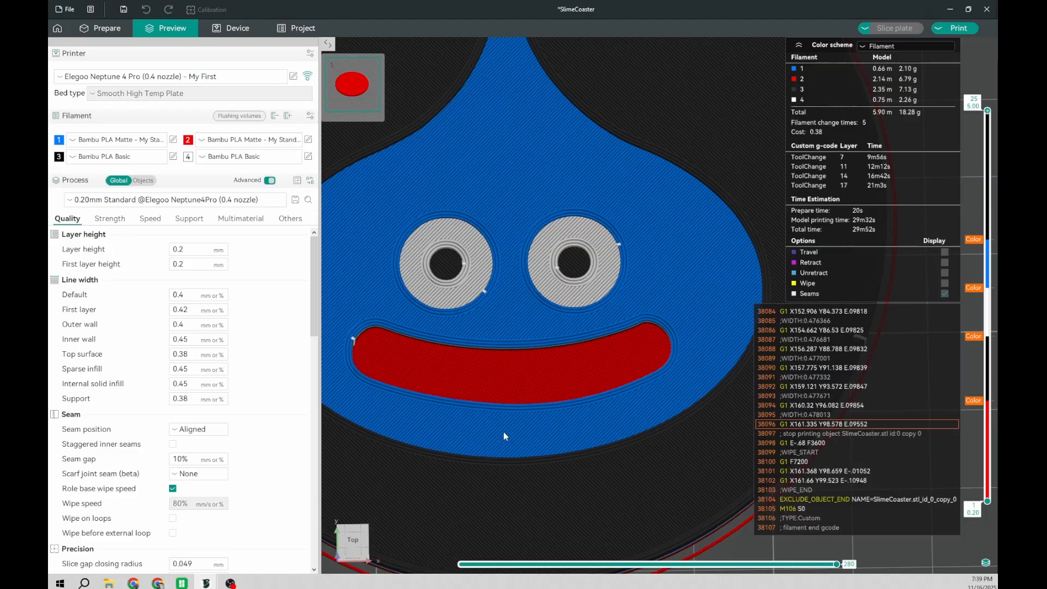
scroll(502, 432, "up", 4)
right_click_drag(355, 421, 541, 308)
left_click_drag(545, 349, 542, 323)
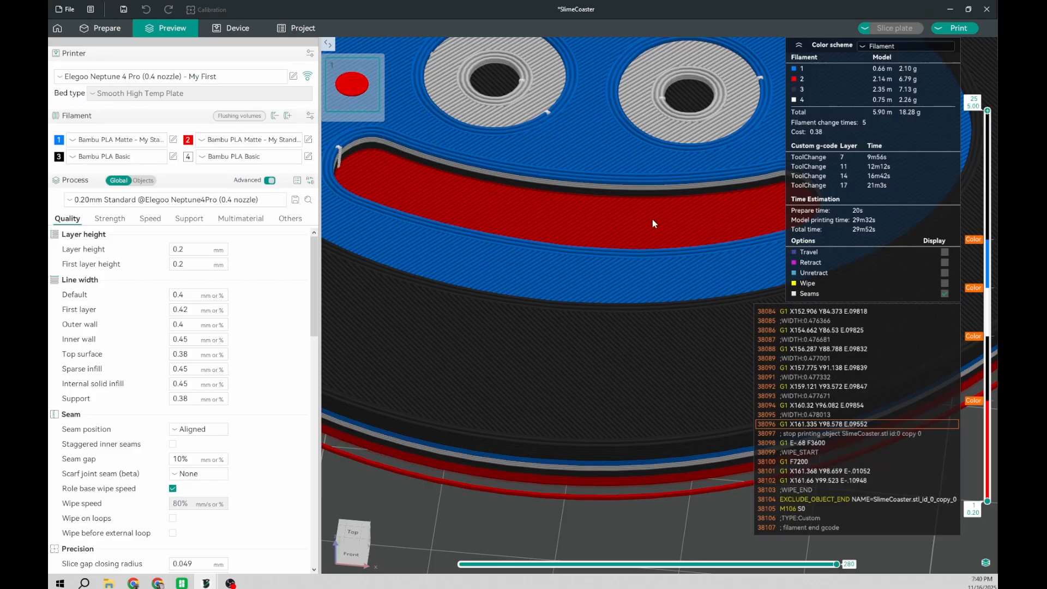
left_click_drag(623, 195, 589, 322)
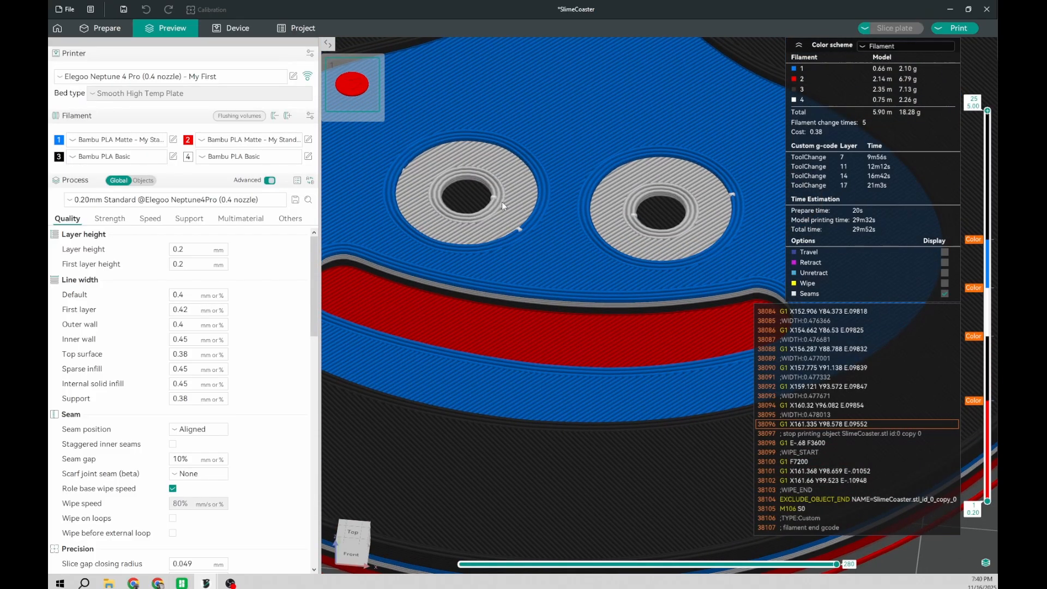
scroll(481, 185, "down", 3)
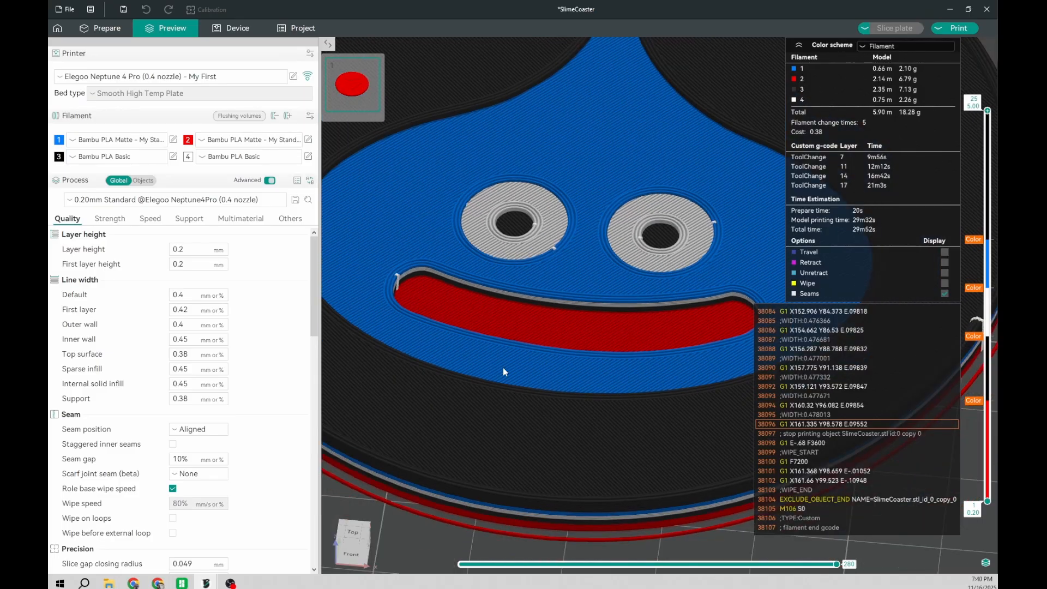
scroll(502, 368, "down", 3)
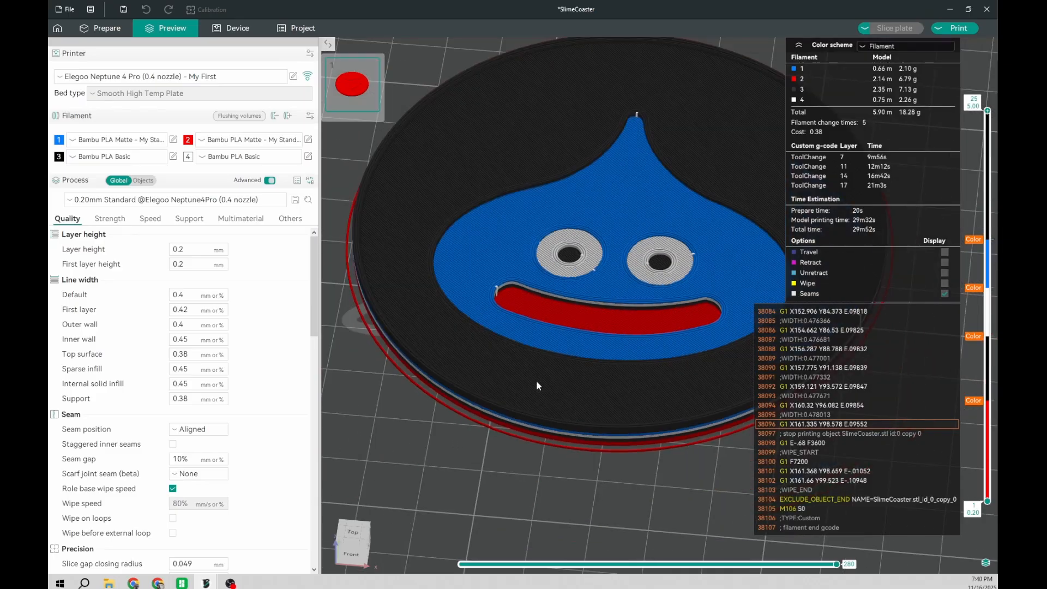
Step: Review the whole coaster from above together with the filament changes marked on its layers
left_click_drag(536, 381, 587, 231)
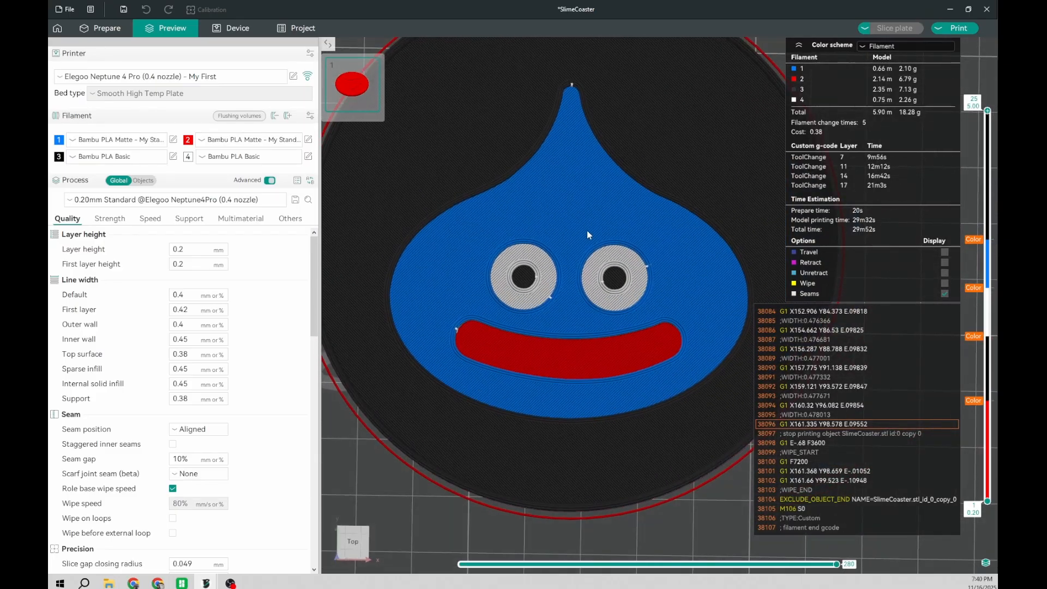
scroll(581, 258, "down", 3)
right_click_drag(613, 262, 581, 273)
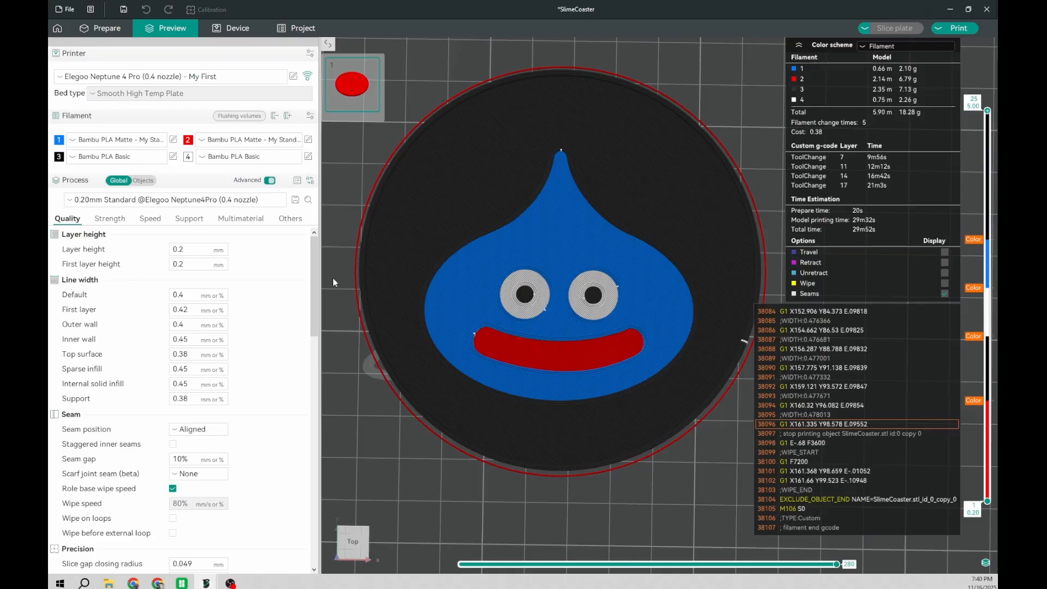
right_click_drag(568, 323, 559, 332)
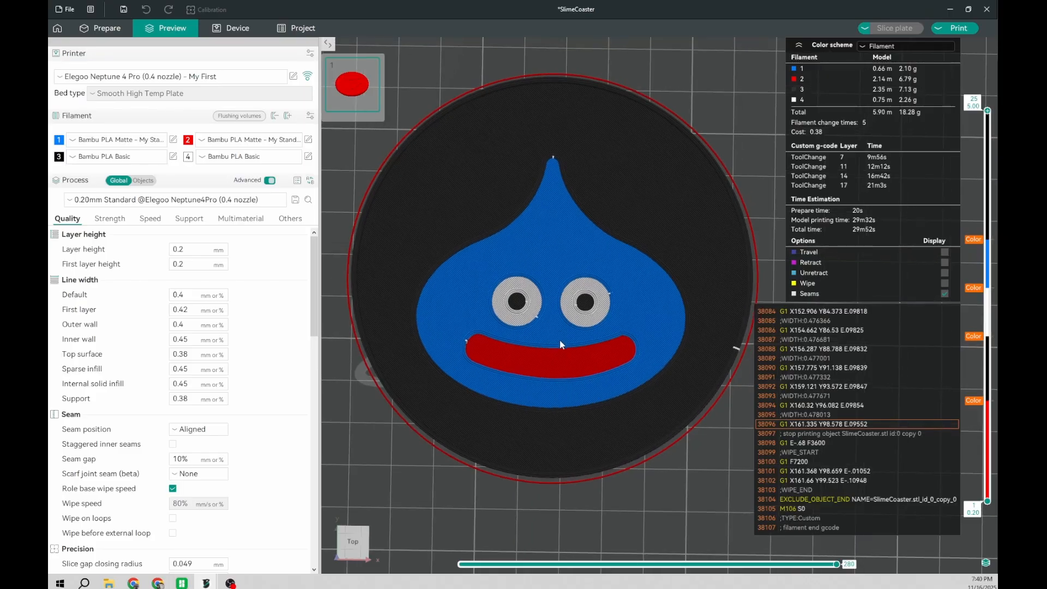
left_click_drag(533, 417, 535, 407)
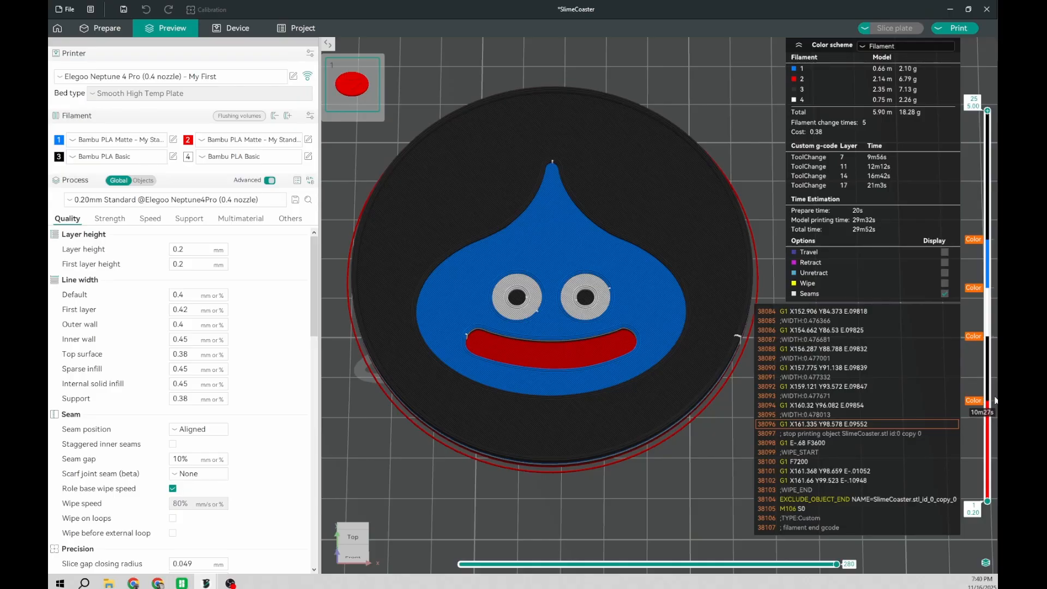
middle_click_drag(557, 261, 580, 299)
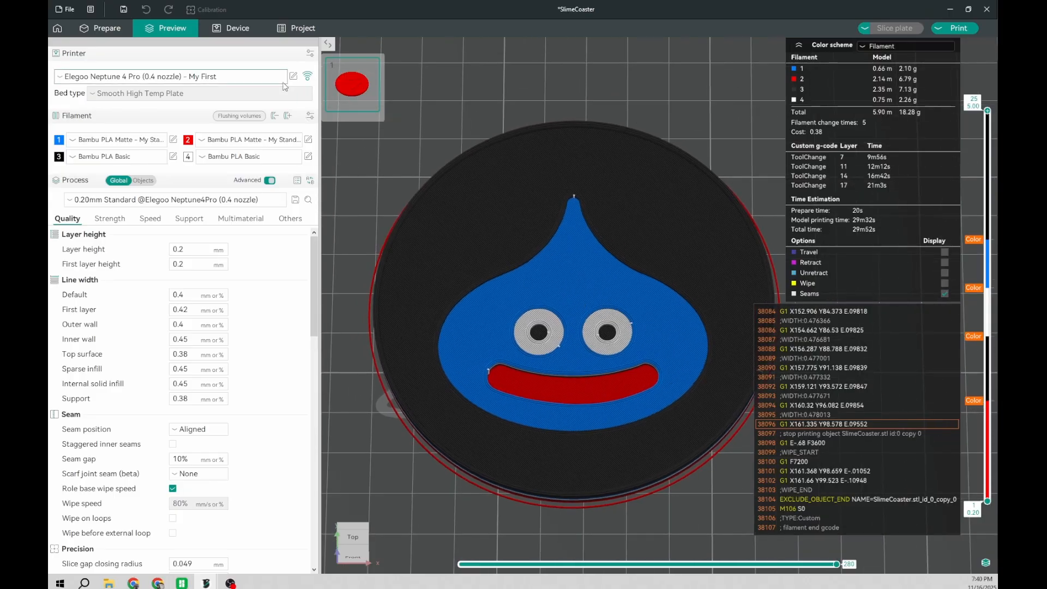
Step: Switch to the Elegoo Neptune 4 Pro (0.4 nozzle) system preset and examine the Change filament G-code in its printer settings
left_click(164, 76)
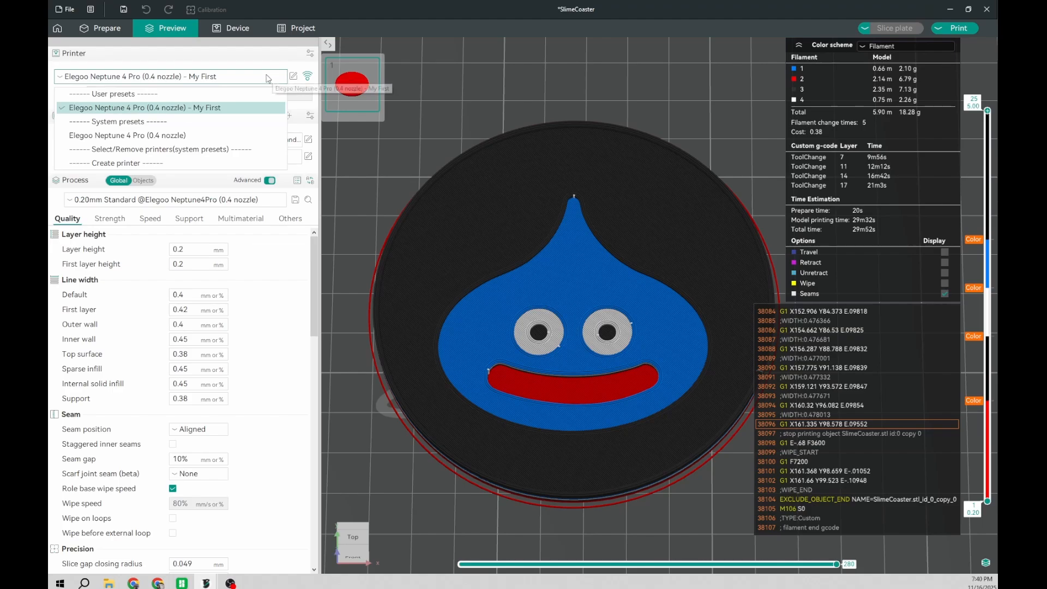
left_click(162, 136)
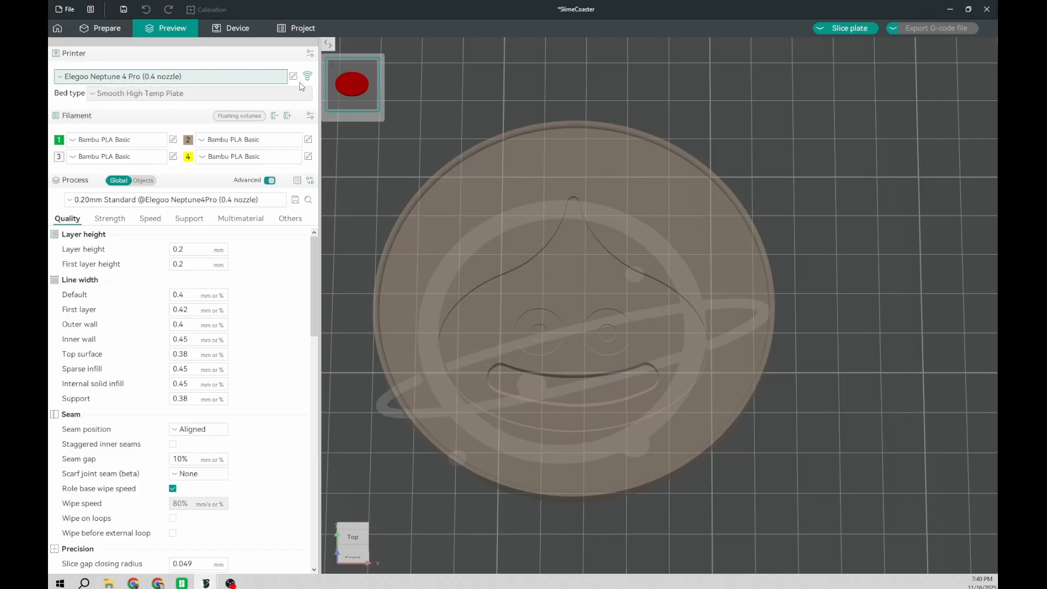
left_click(294, 76)
left_click(468, 191)
left_click_drag(625, 369, 817, 492)
scroll(528, 352, "down", 5)
scroll(505, 351, "down", 8)
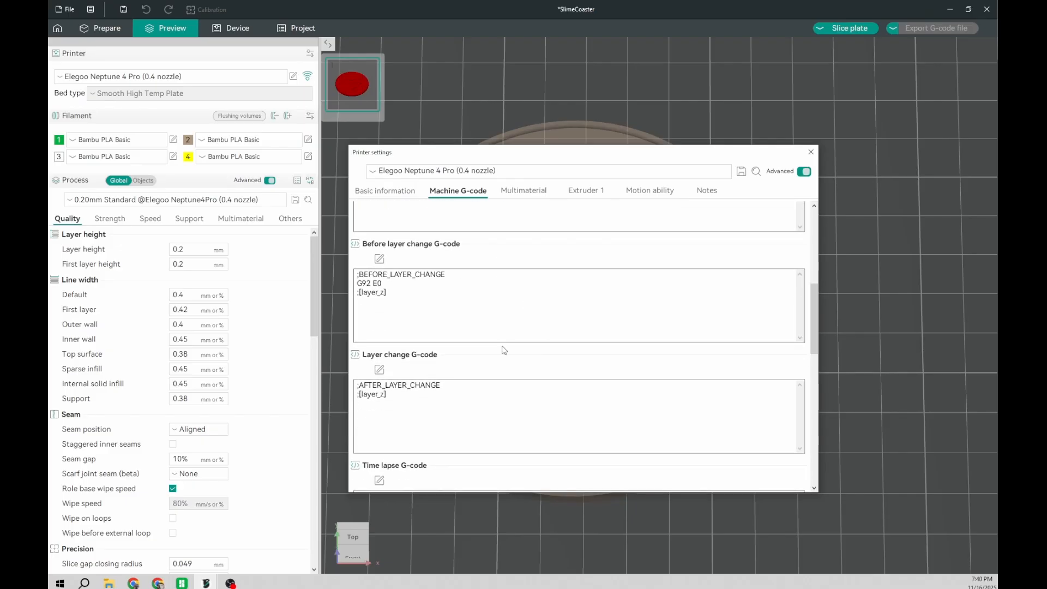
scroll(504, 350, "down", 2)
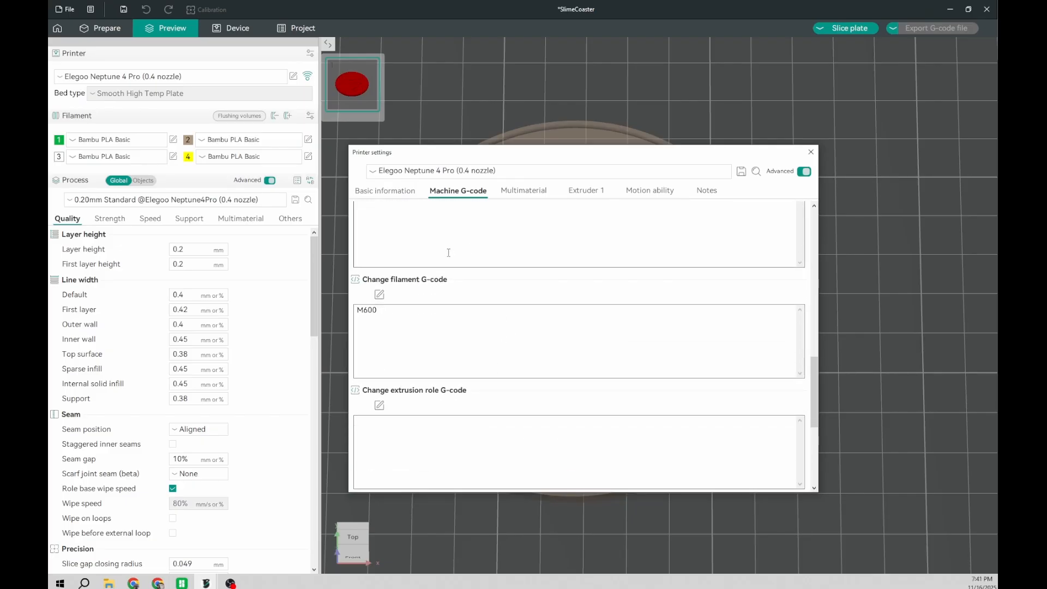
left_click_drag(382, 310, 344, 313)
left_click(406, 332)
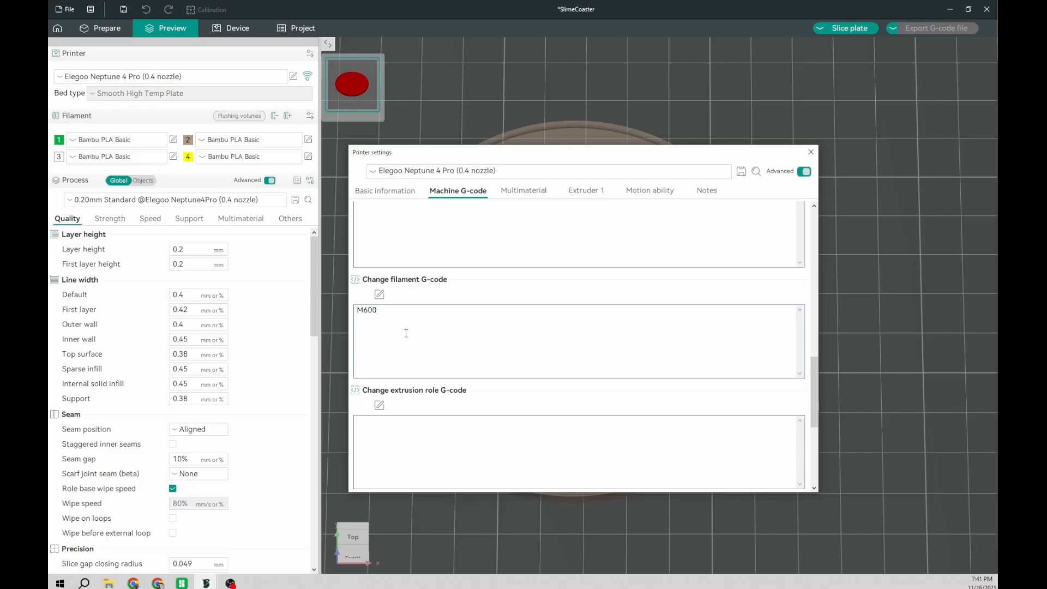
Step: Close the printer settings and switch back to the user preset Elegoo Neptune 4 Pro (0.4 nozzle) - My First
left_click(816, 152)
left_click(199, 78)
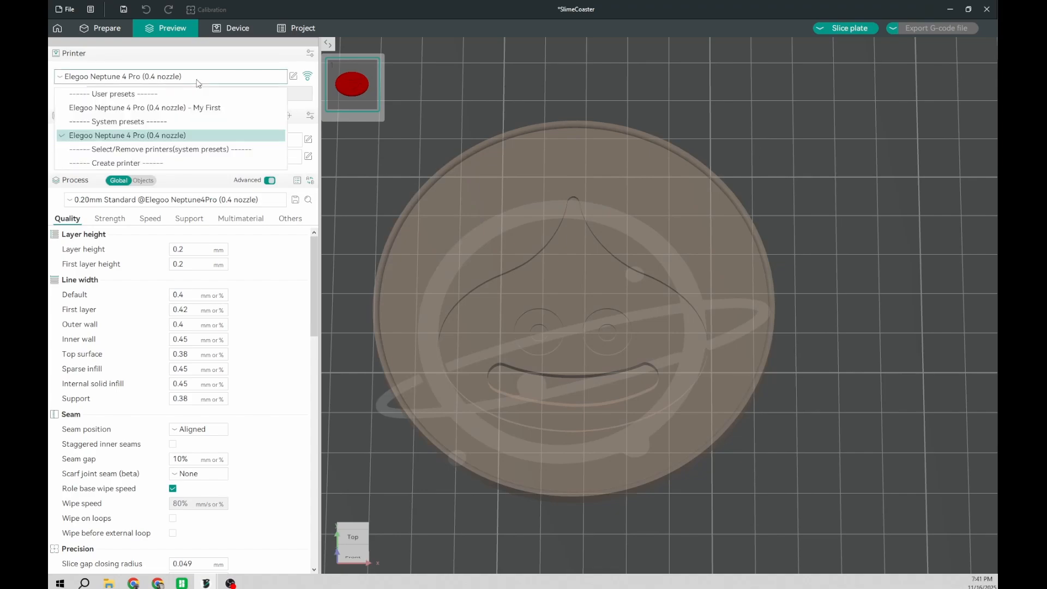
left_click(196, 109)
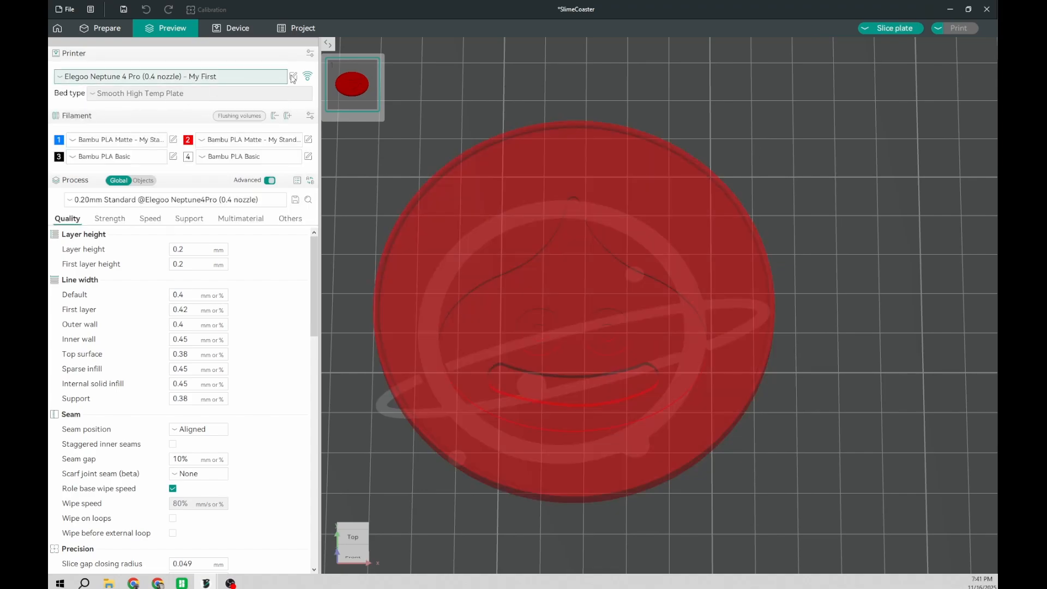
Step: Open the My First preset's machine G-code and examine the commands in its Change filament G-code
left_click(292, 76)
scroll(397, 199, "down", 5)
left_click(396, 156)
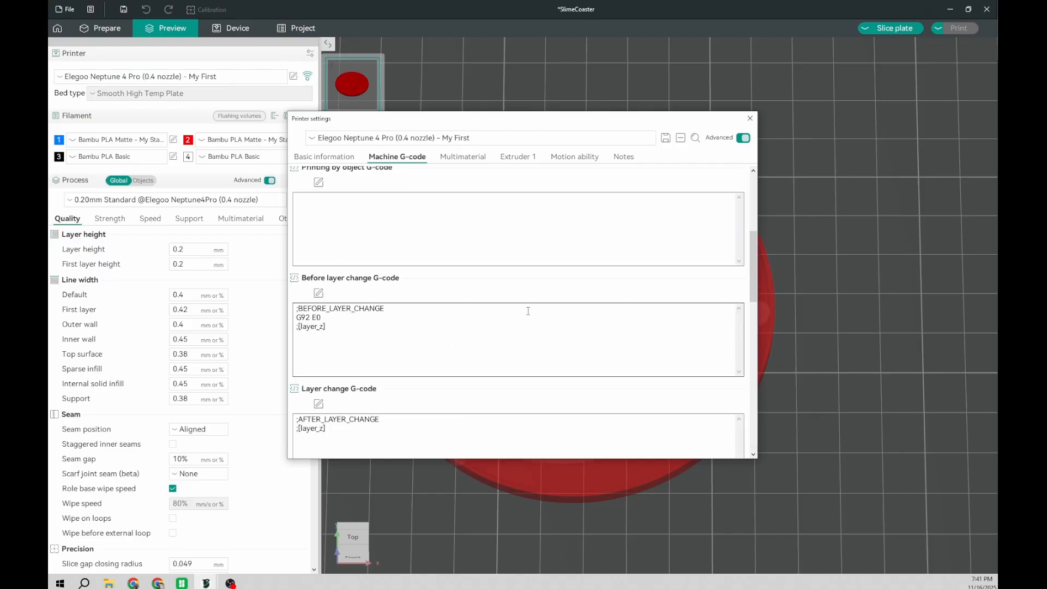
scroll(527, 311, "down", 5)
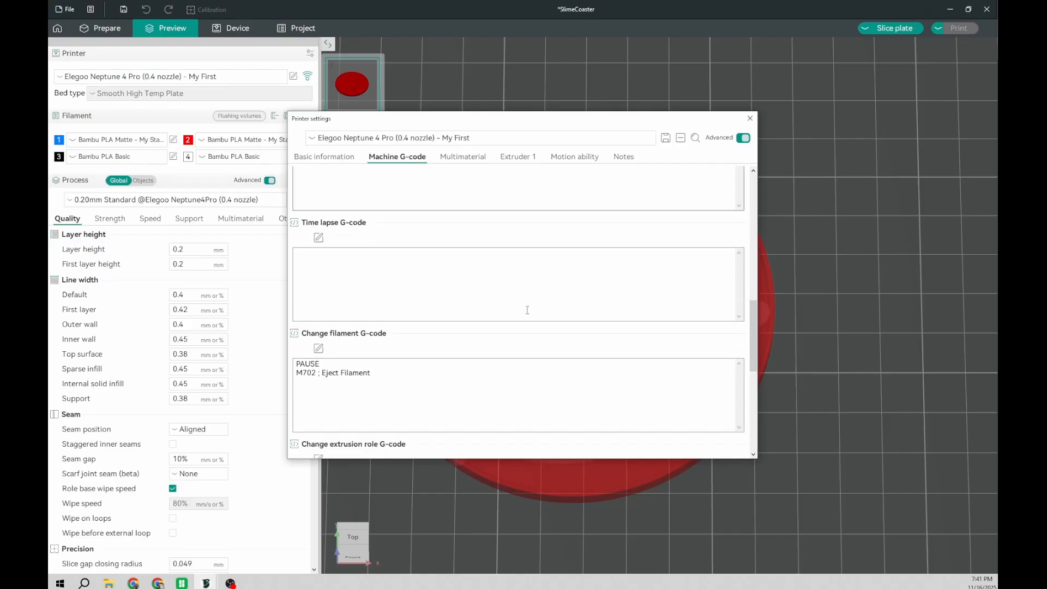
scroll(527, 310, "down", 2)
left_click_drag(373, 325, 291, 315)
left_click(381, 326)
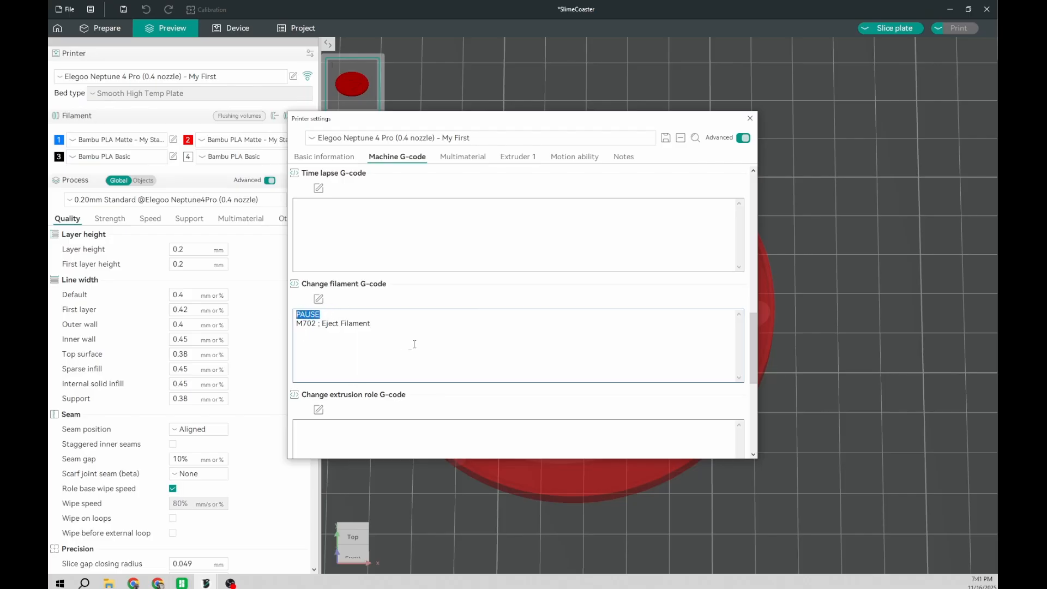